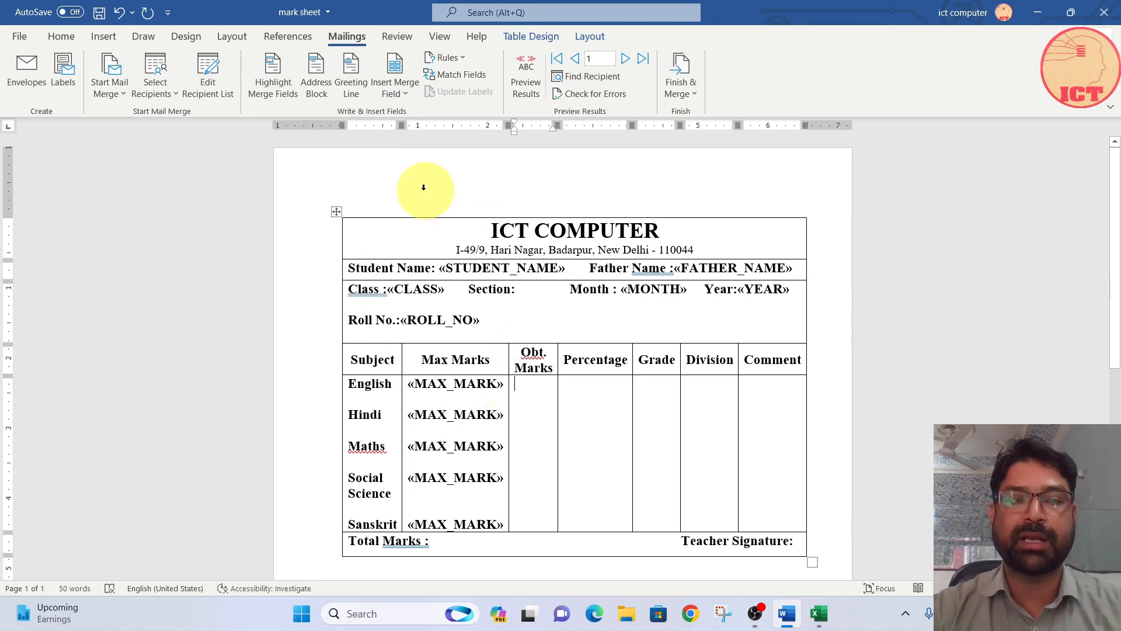
pyautogui.click(398, 88)
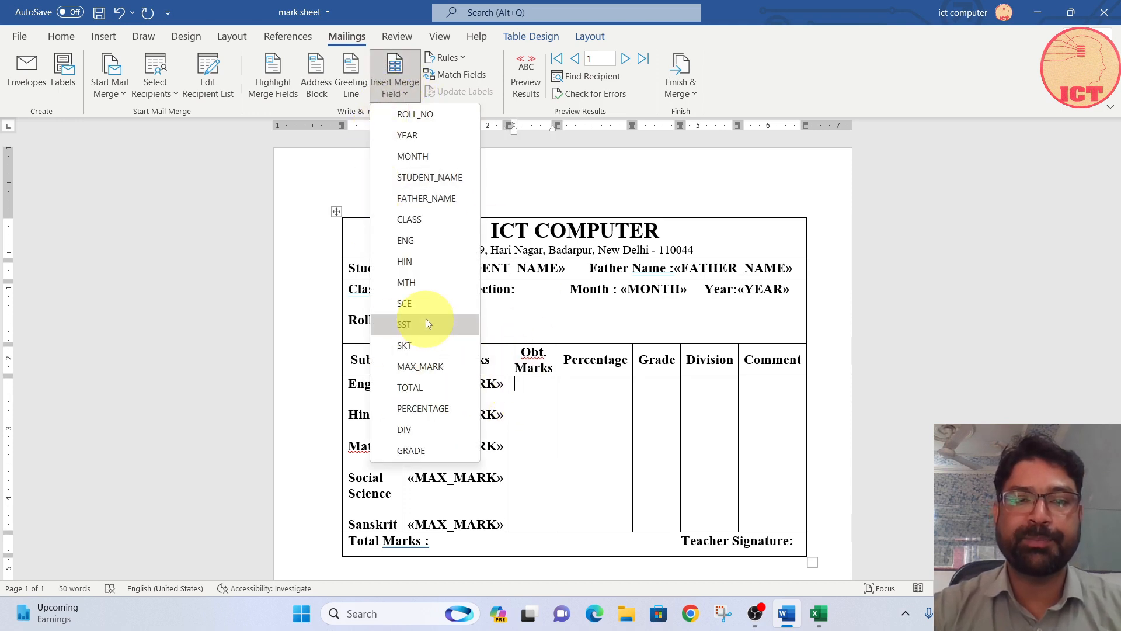
pyautogui.click(415, 387)
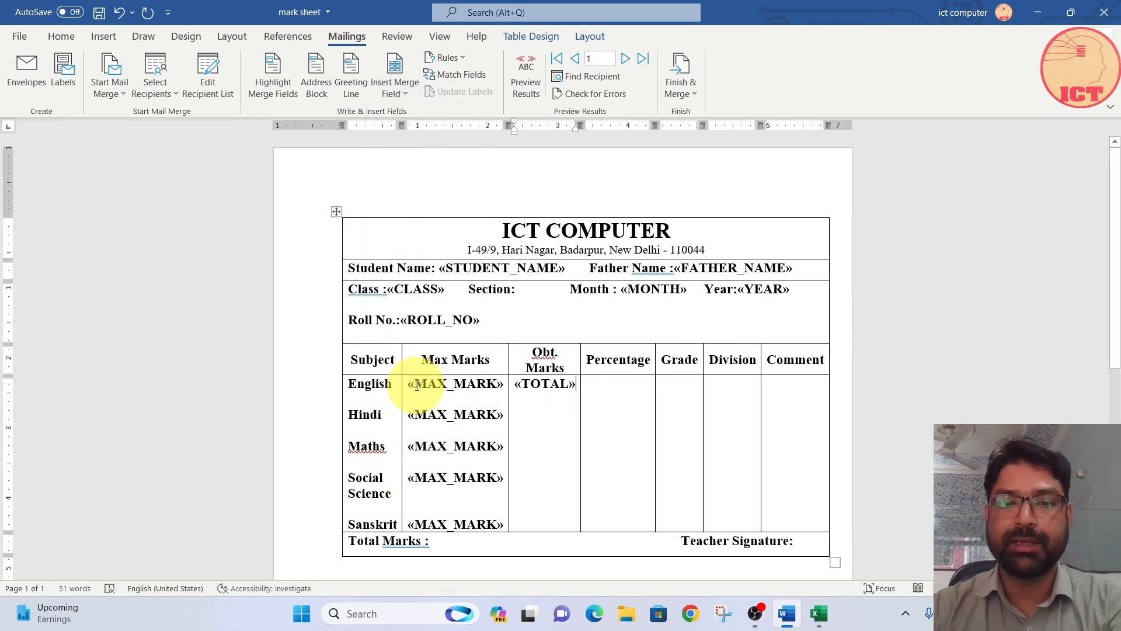
pyautogui.press('Return')
pyautogui.press('Return')
pyautogui.click(392, 83)
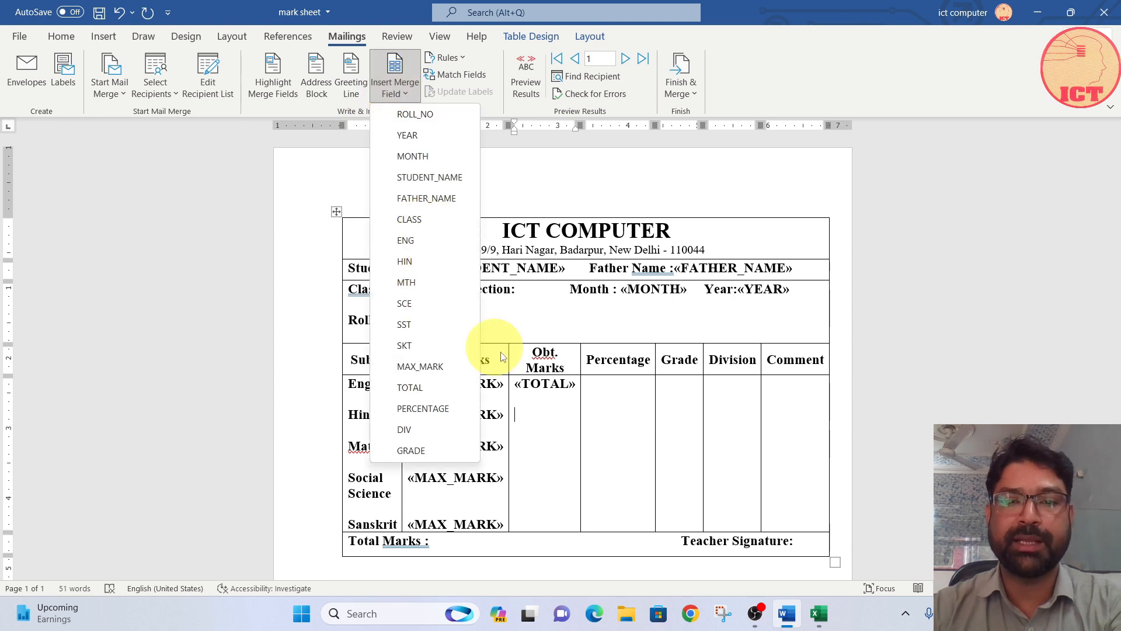
pyautogui.click(573, 385)
pyautogui.press('BackSpace')
pyautogui.press('BackSpace')
pyautogui.press('BackSpace')
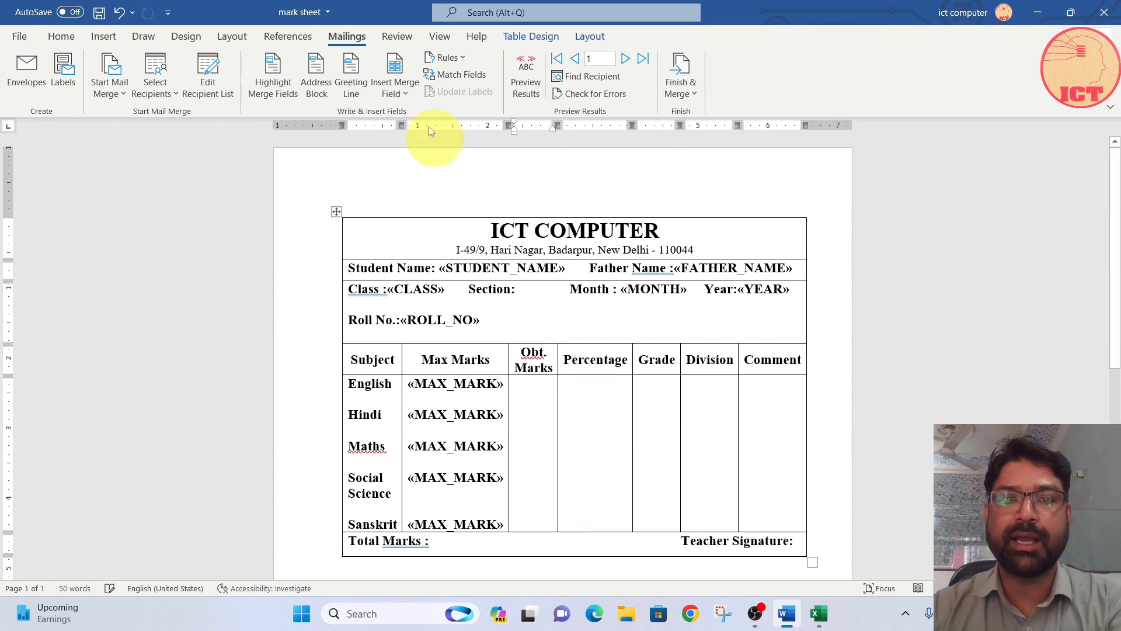
# Step: Insert the ENG, HIN and MTH merge fields in the Obt. Marks column for English, Hindi and Maths
pyautogui.click(401, 89)
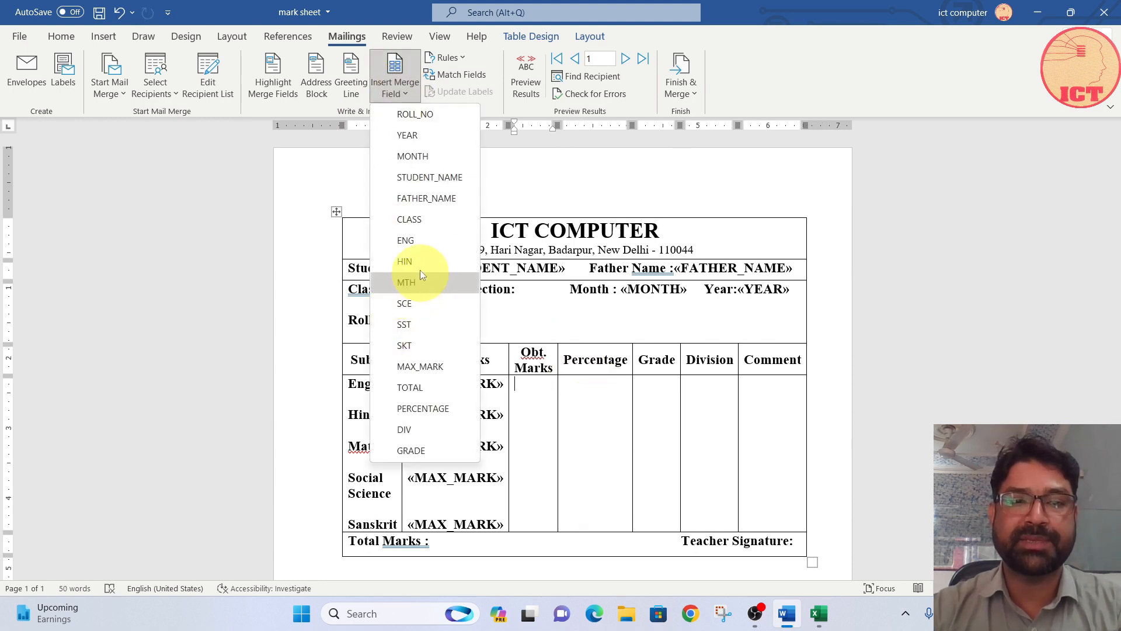
pyautogui.click(412, 240)
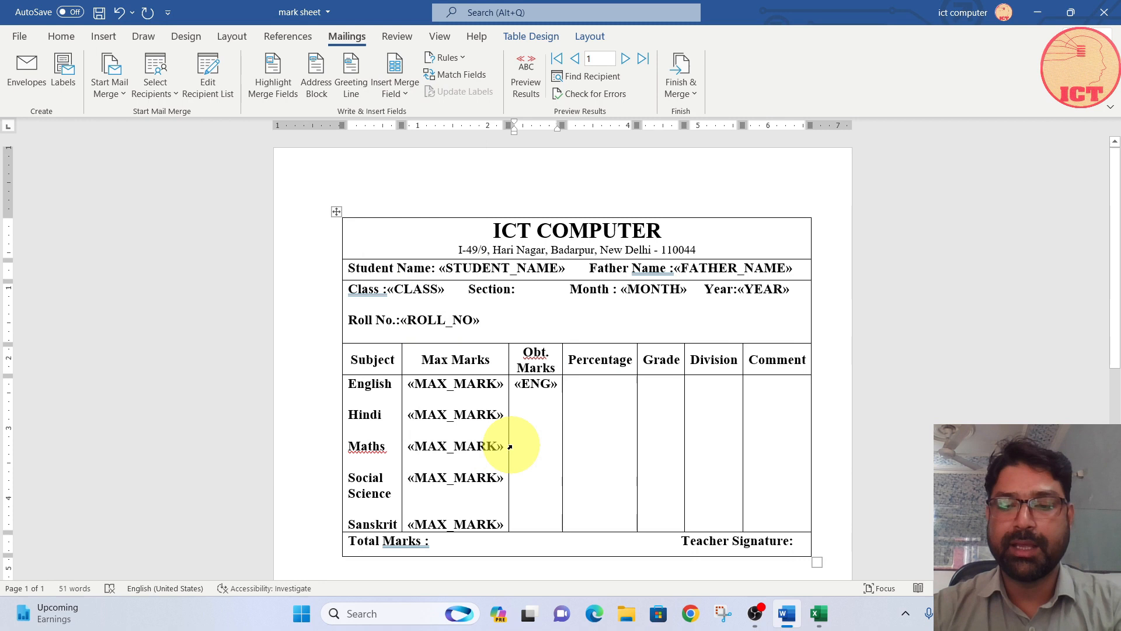
pyautogui.press('Return')
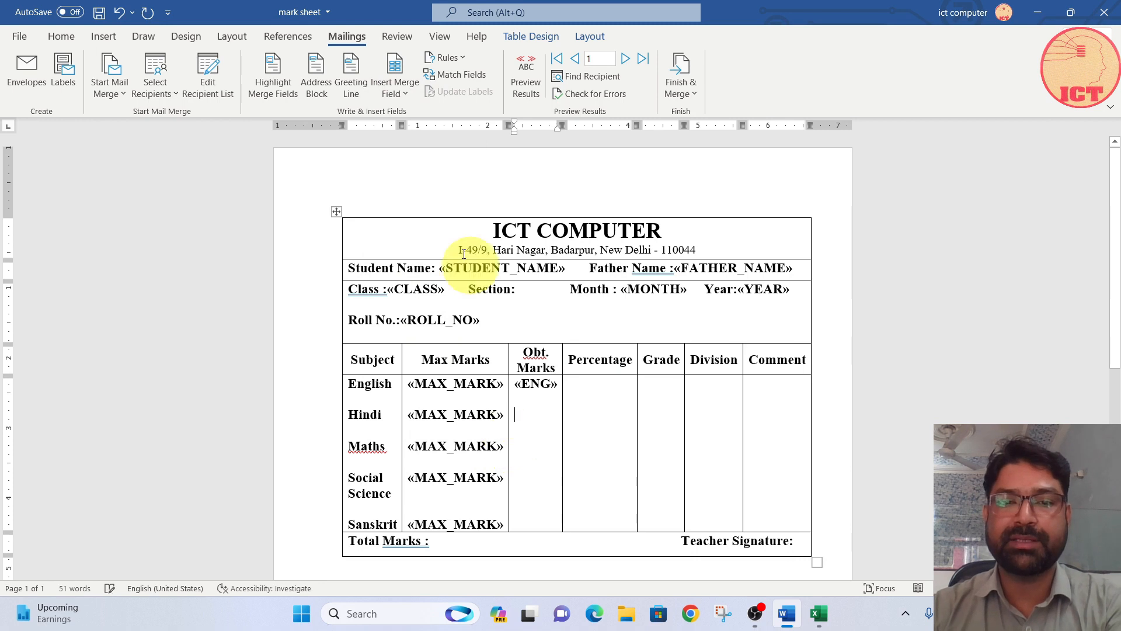
pyautogui.click(401, 91)
pyautogui.click(415, 263)
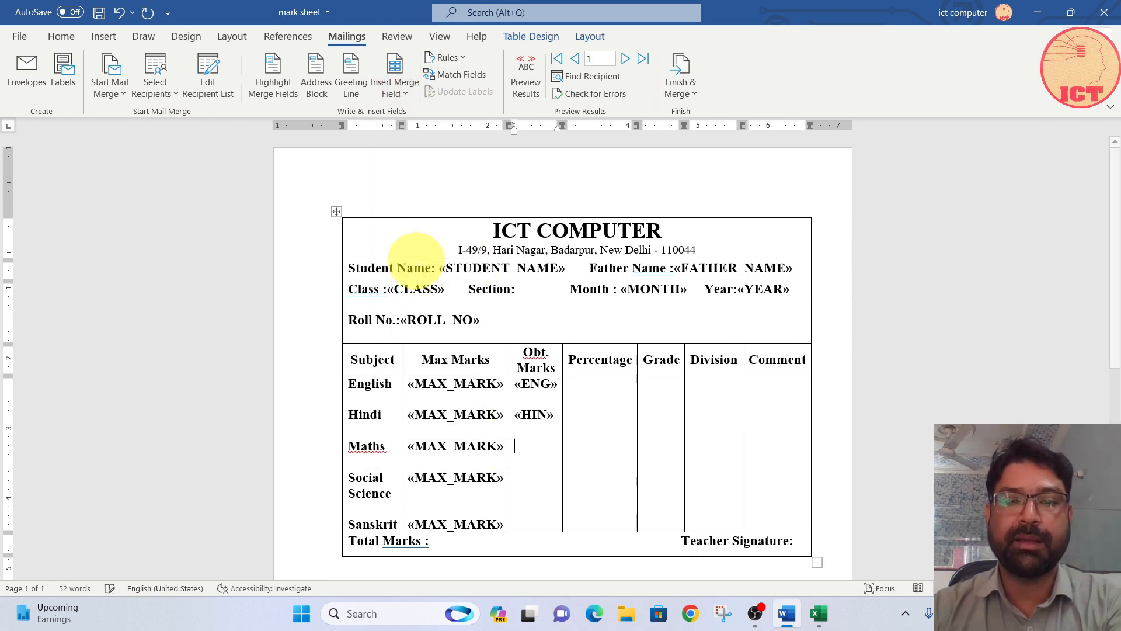
pyautogui.click(395, 91)
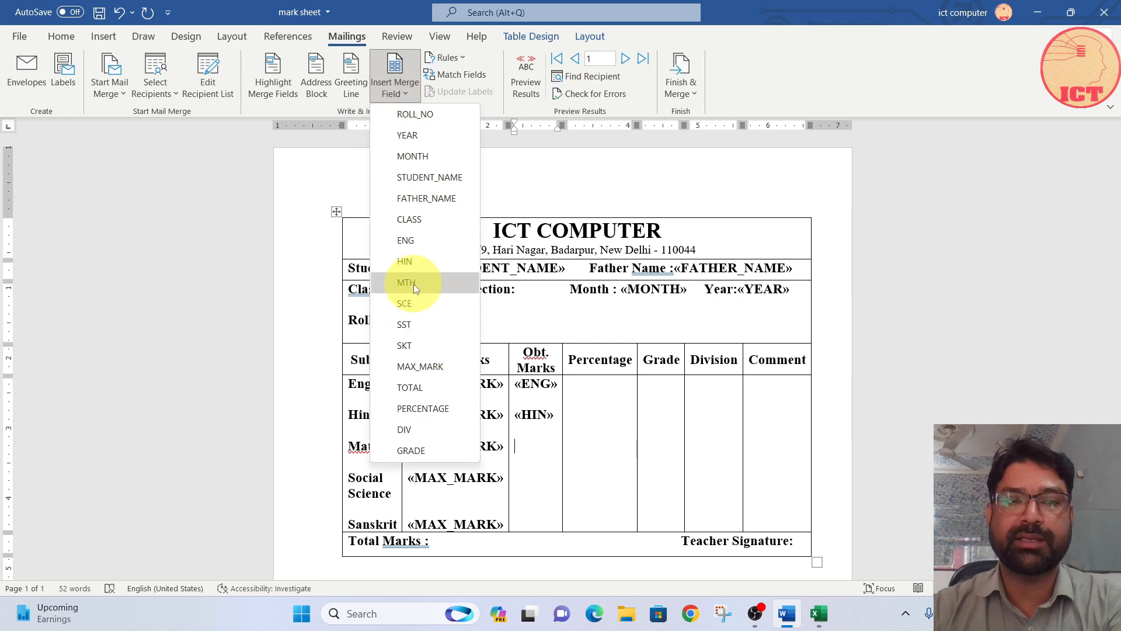
pyautogui.click(414, 284)
pyautogui.press('Return')
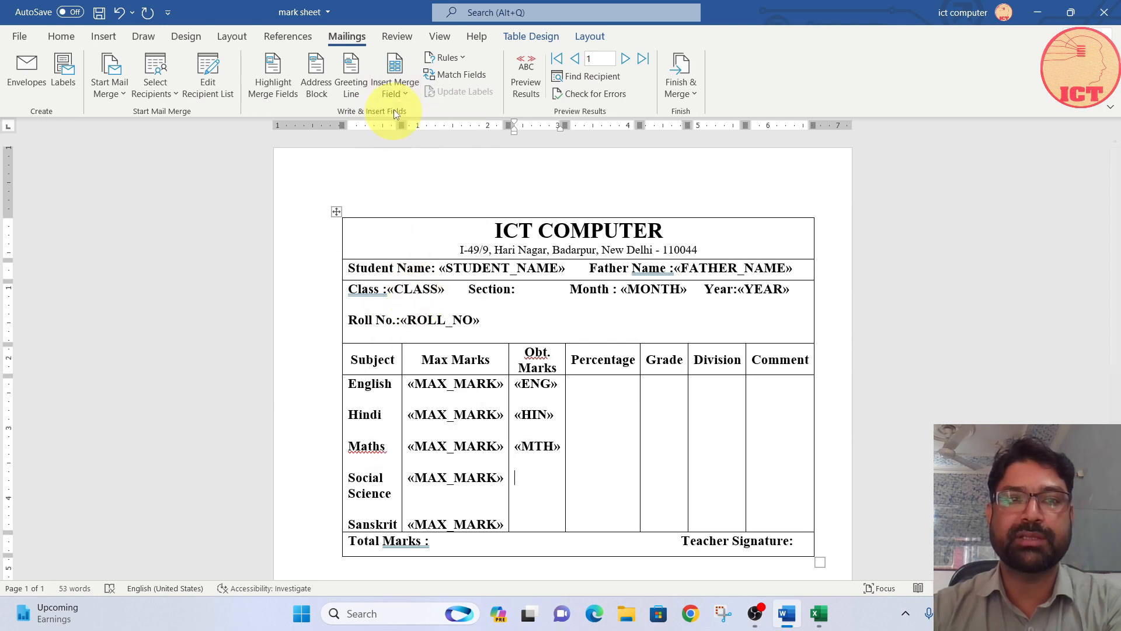
# Step: Insert the SST and SKT merge fields in the Obt. Marks column for Social Science and Sanskrit
pyautogui.click(394, 93)
pyautogui.click(405, 325)
pyautogui.press('Return')
pyautogui.click(393, 94)
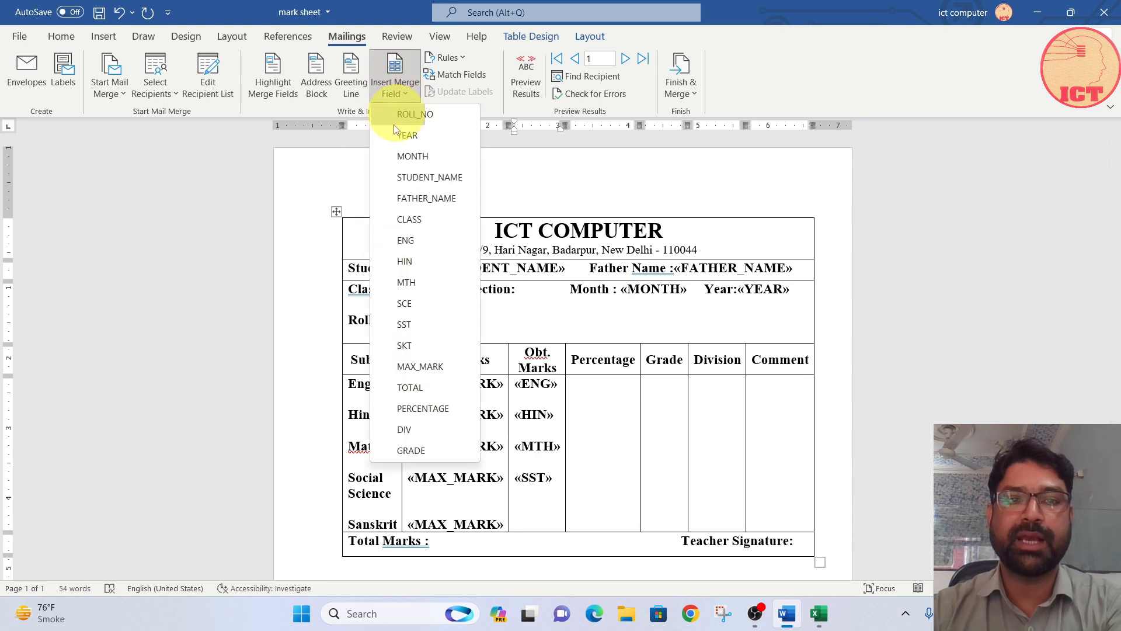
pyautogui.click(411, 347)
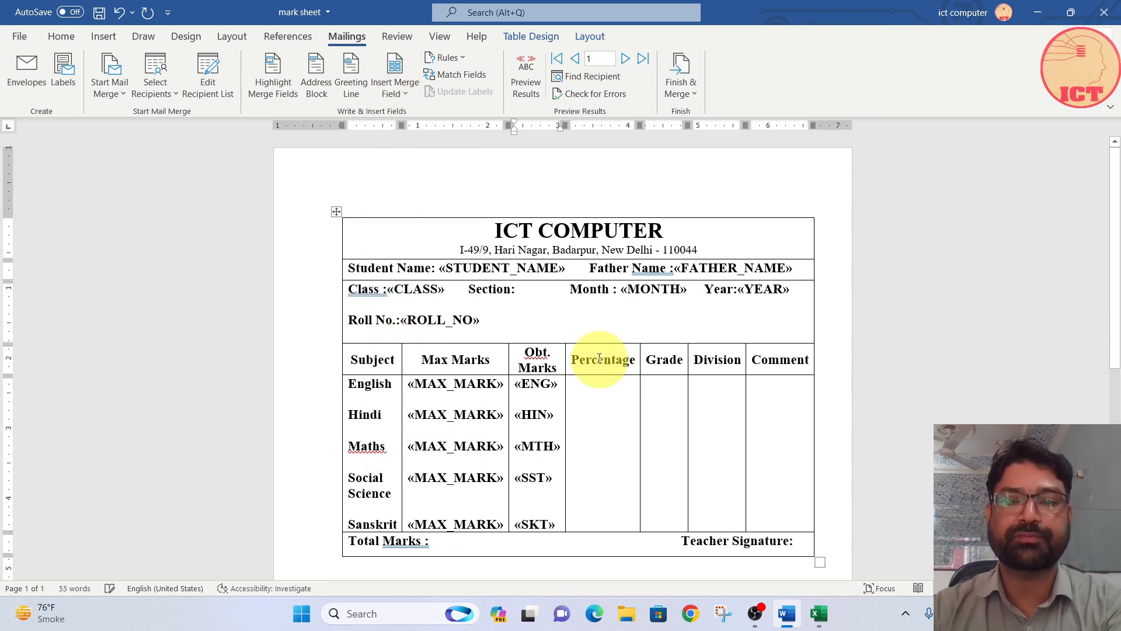
# Step: Insert the PERCENTAGE, GRADE and DIV merge fields in the English row under Percentage, Grade and Division
pyautogui.click(589, 388)
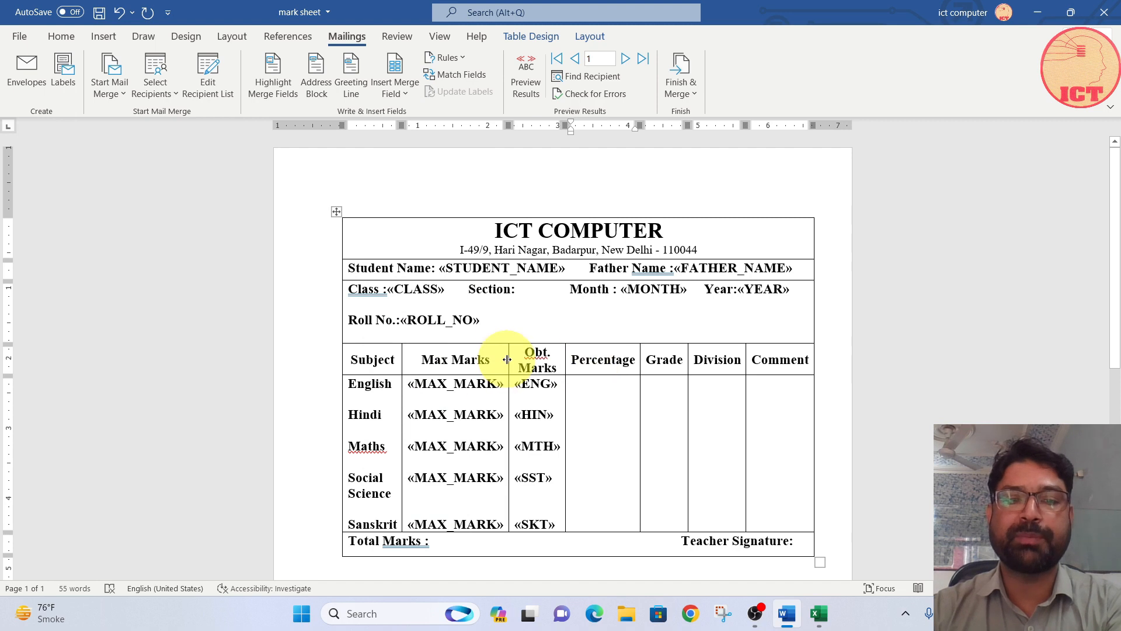
pyautogui.click(399, 87)
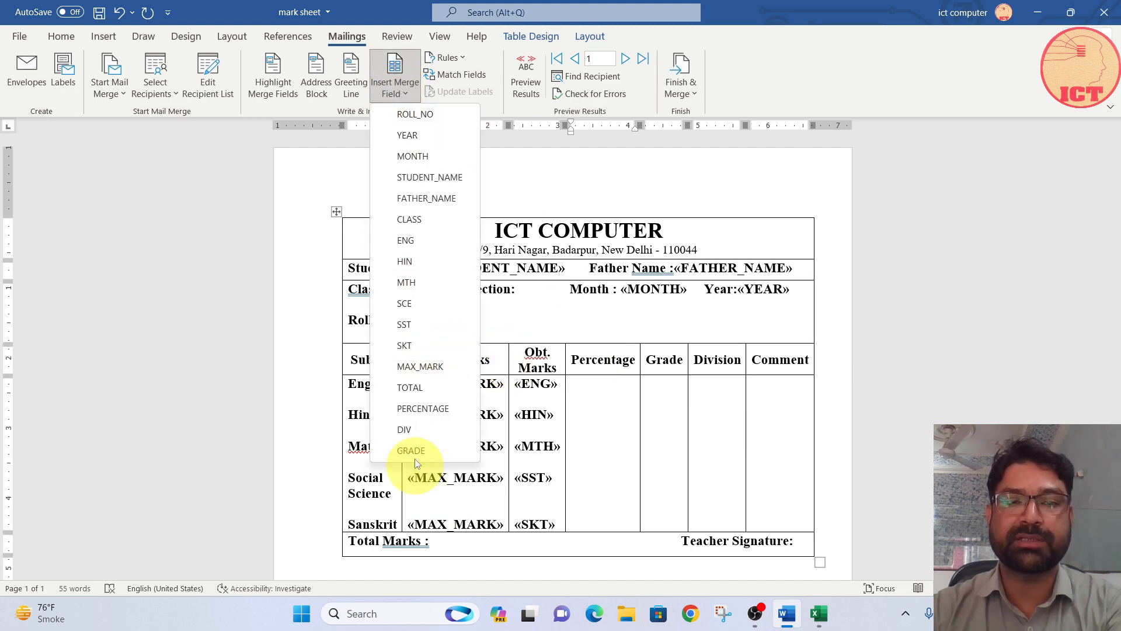
pyautogui.click(419, 406)
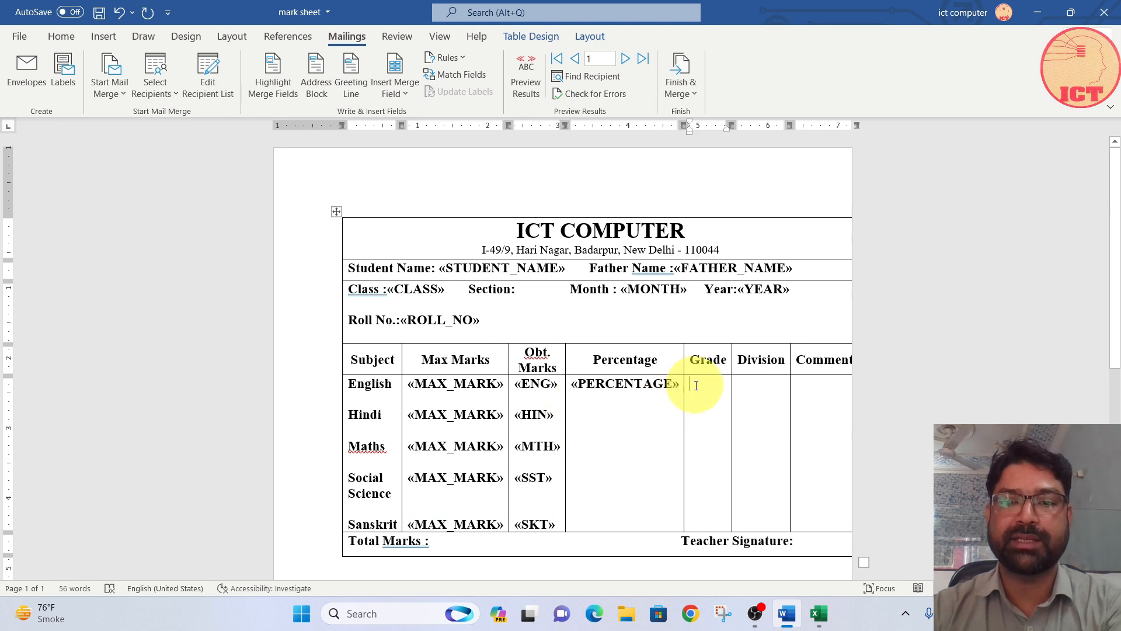
pyautogui.click(401, 89)
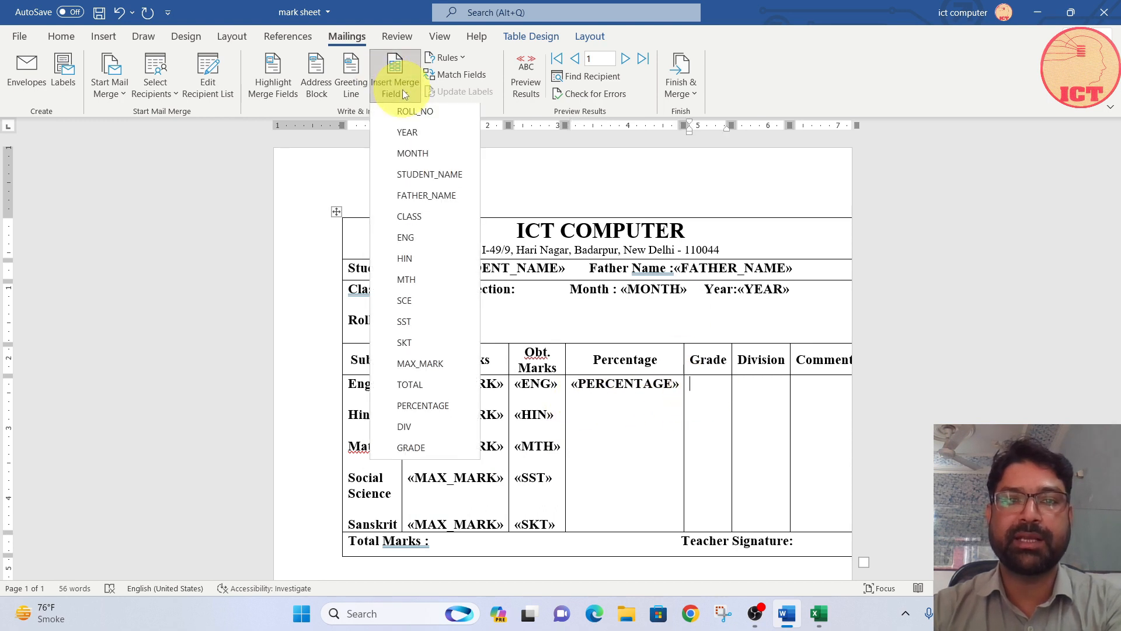
pyautogui.click(415, 458)
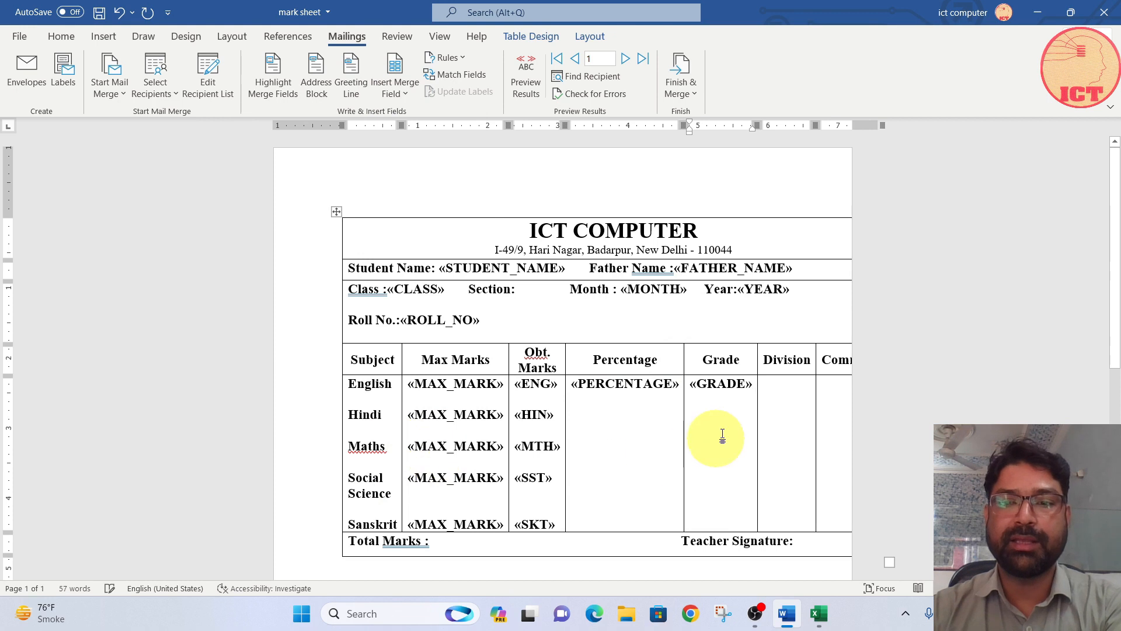
pyautogui.click(398, 88)
pyautogui.click(412, 426)
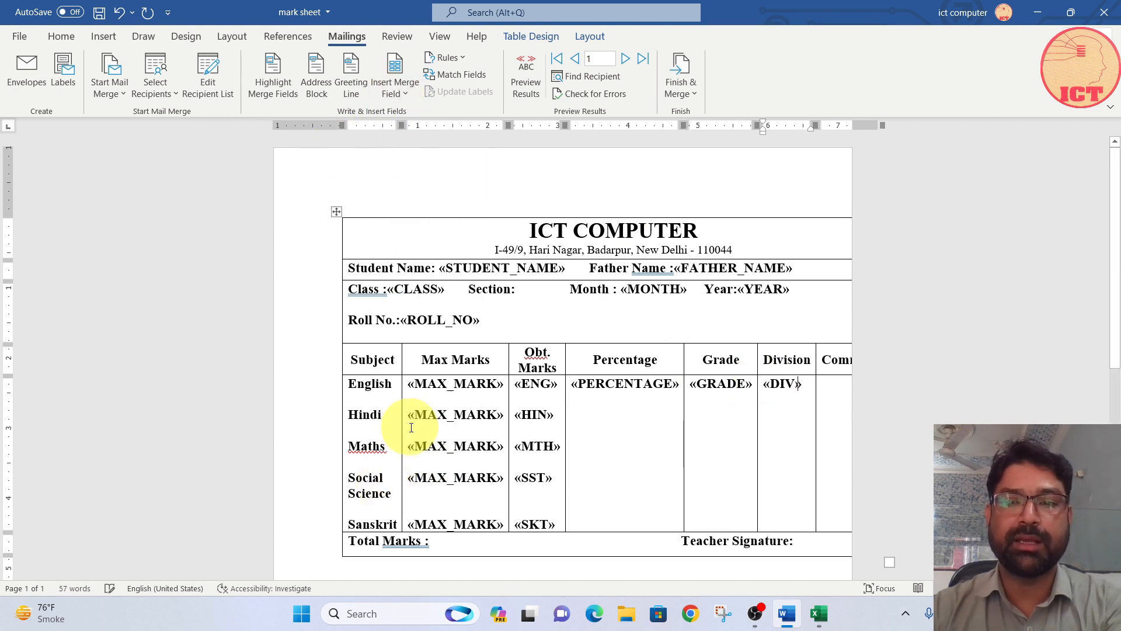
# Step: Insert the TOTAL merge field after the Total Marks label in the table's last row
pyautogui.click(834, 390)
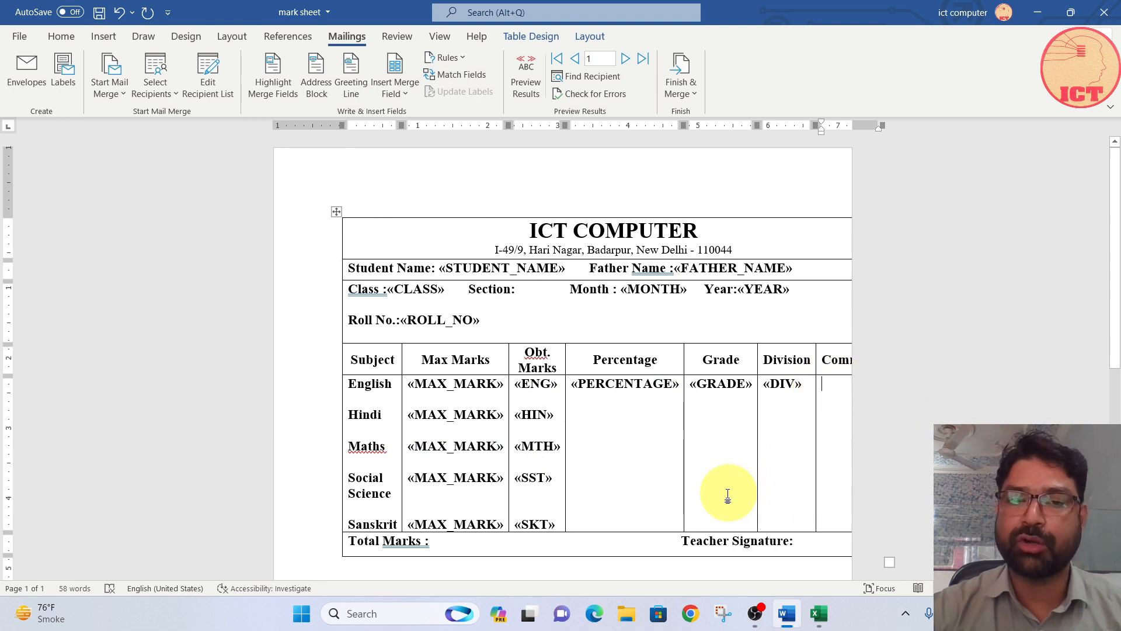
pyautogui.click(441, 542)
pyautogui.click(395, 89)
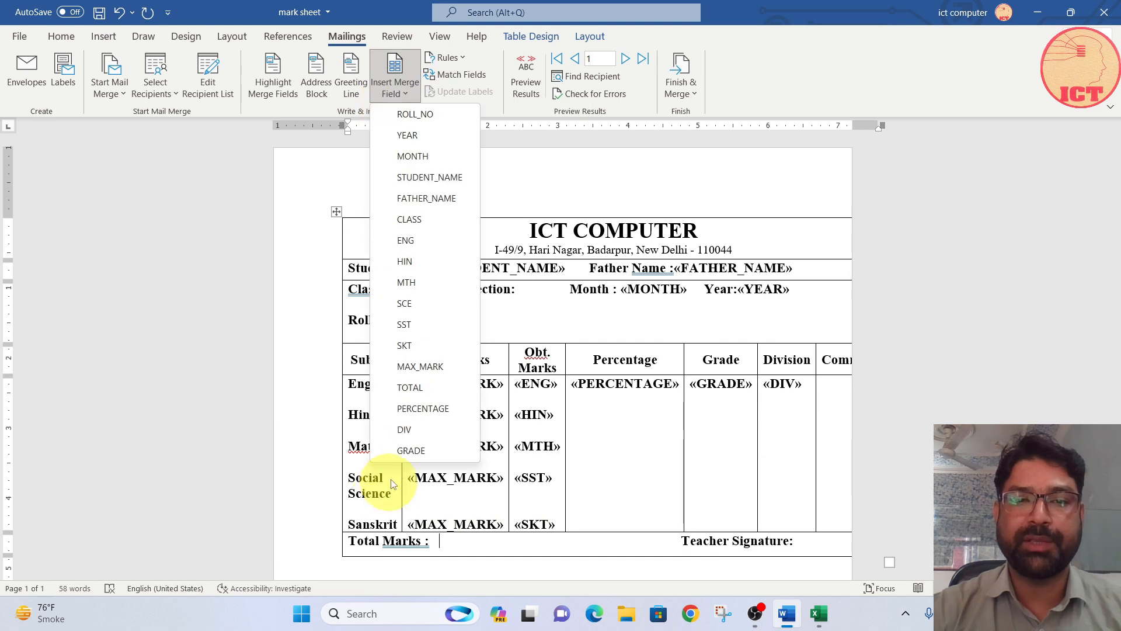
pyautogui.click(420, 388)
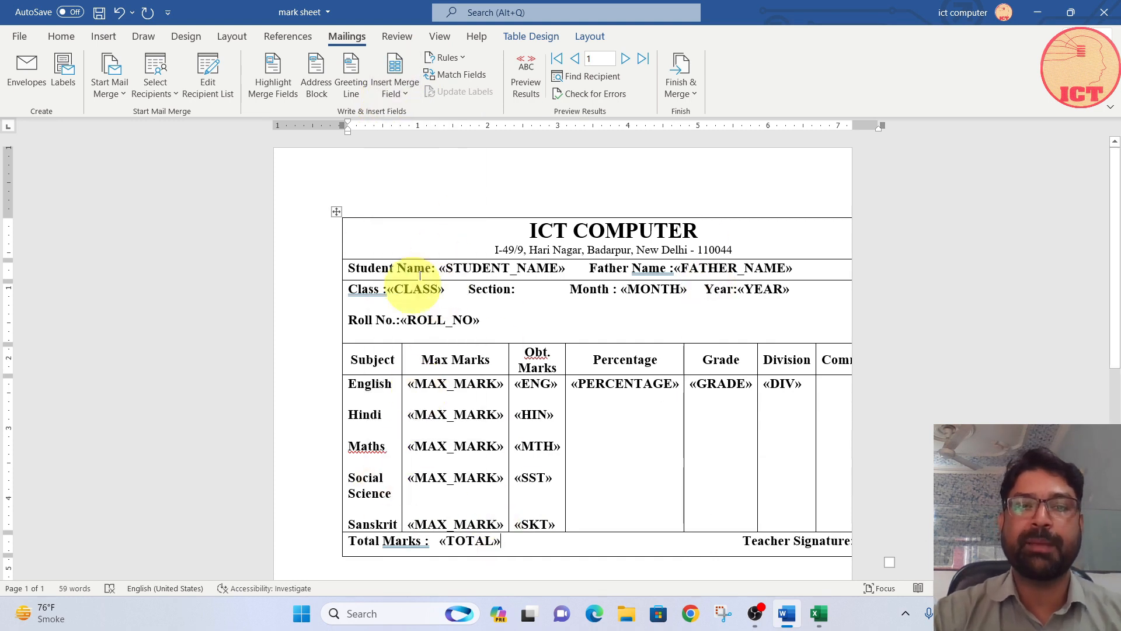
pyautogui.click(401, 89)
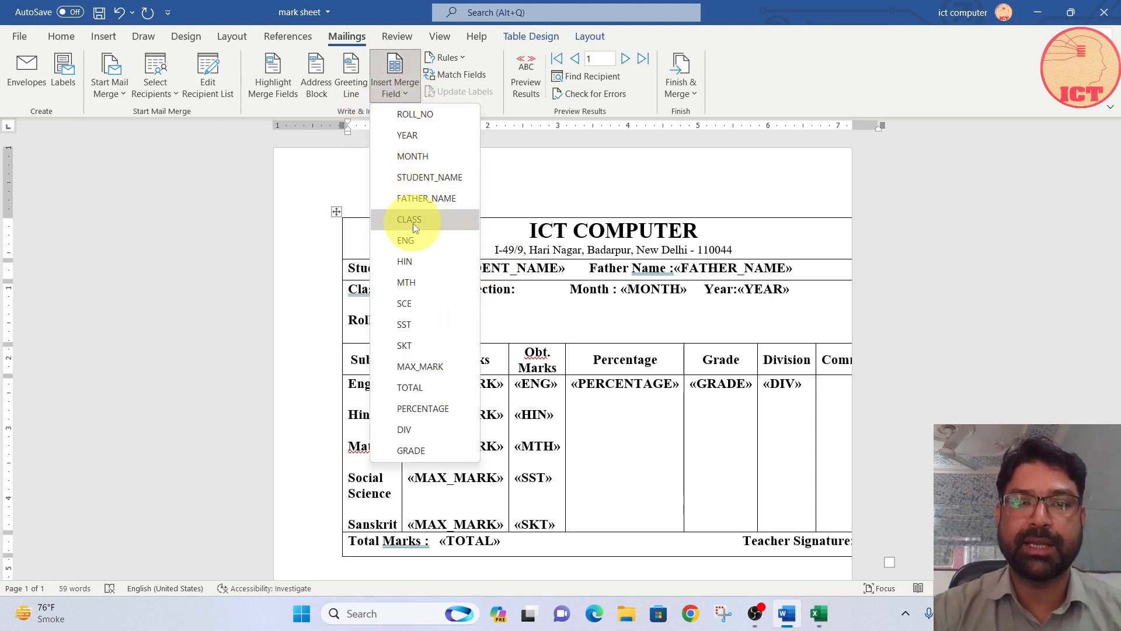
pyautogui.click(544, 358)
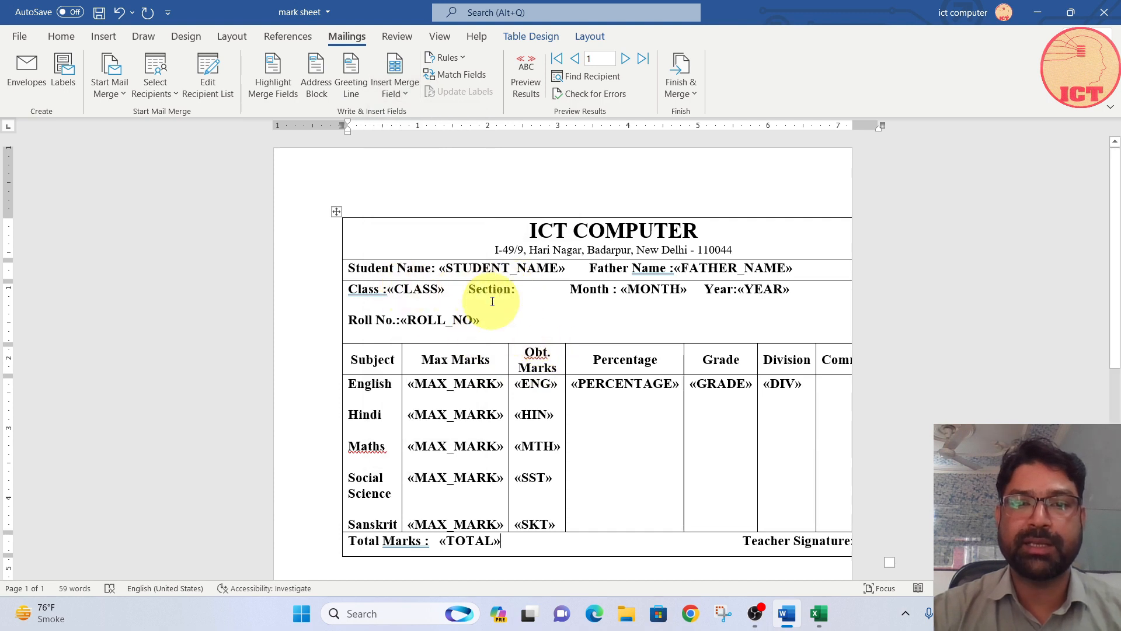
pyautogui.click(387, 92)
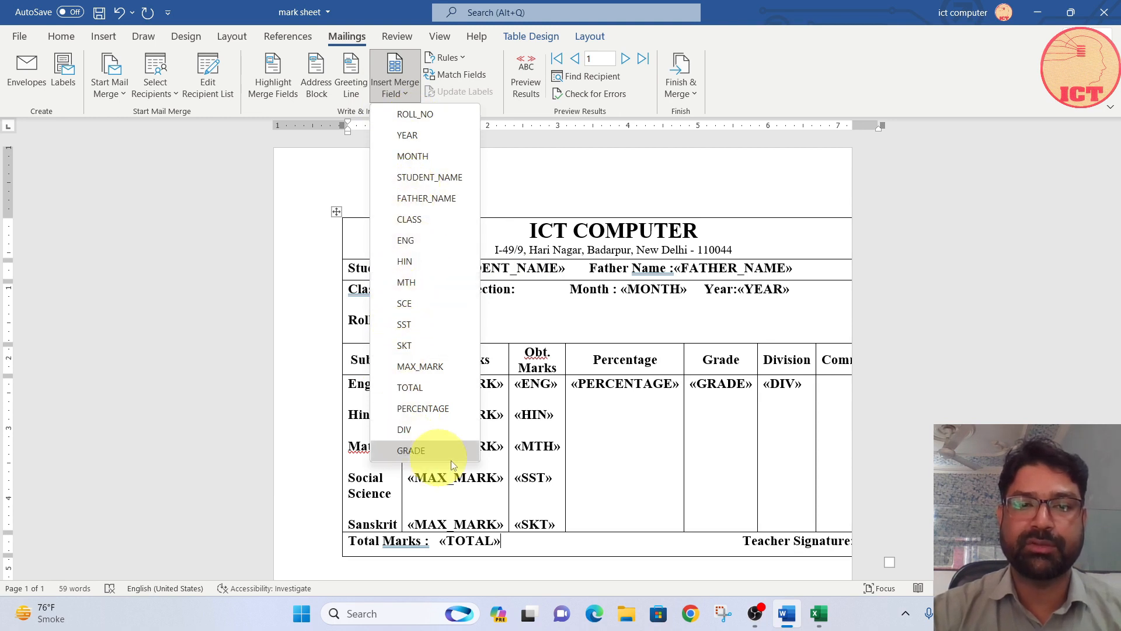
pyautogui.click(610, 455)
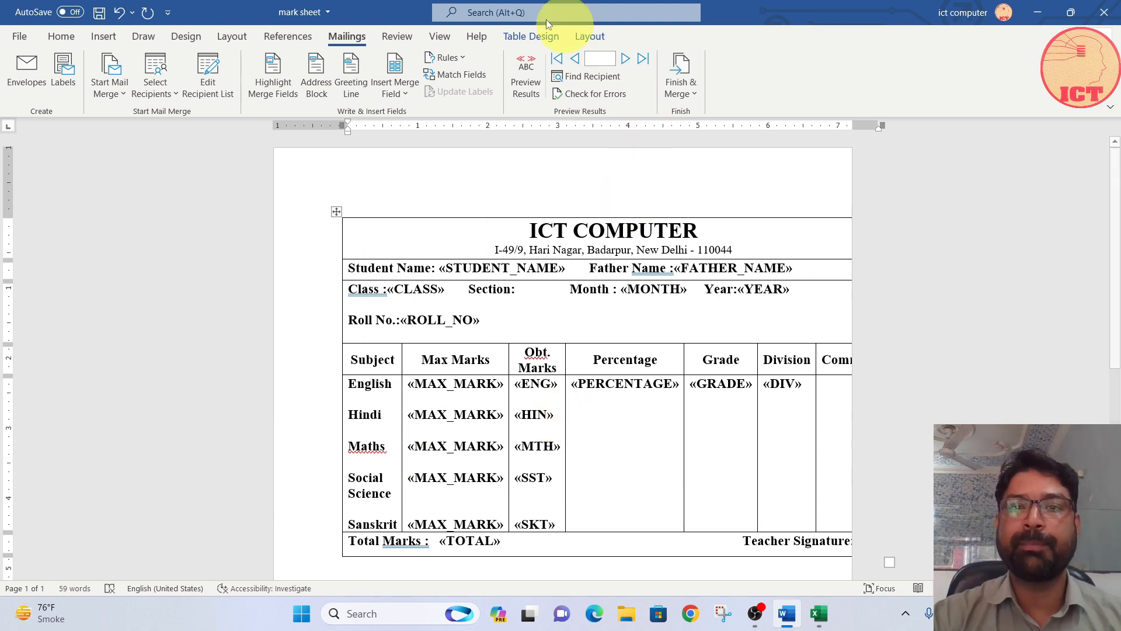
# Step: Preview the merge results and delete the extra spaces before Teacher Signature so the label fits on the Total Marks line
pyautogui.click(524, 83)
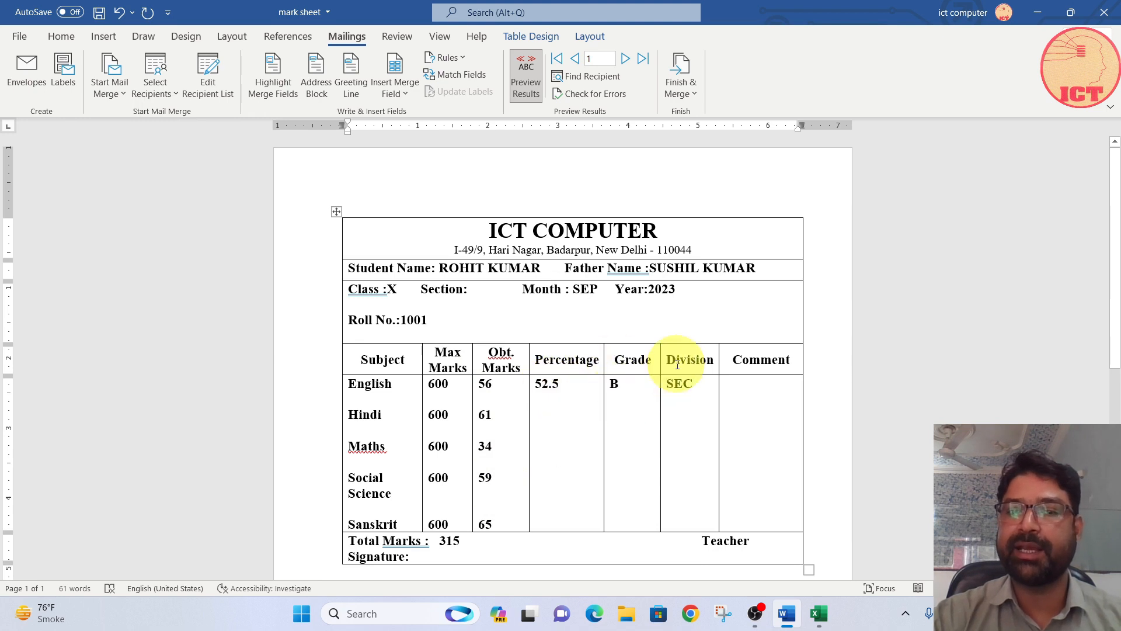
pyautogui.click(704, 541)
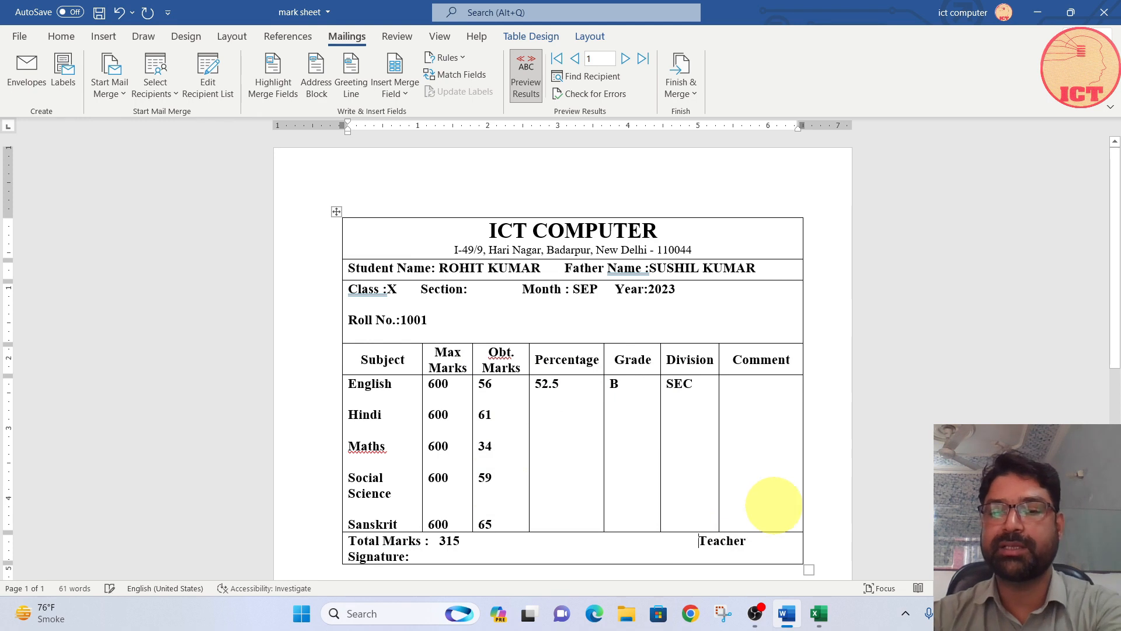
pyautogui.press('BackSpace')
pyautogui.press('BackSpace')
pyautogui.press('BackSpace')
pyautogui.press('BackSpace')
pyautogui.press('BackSpace')
pyautogui.press('BackSpace')
pyautogui.press('BackSpace')
pyautogui.press('BackSpace')
pyautogui.press('BackSpace')
pyautogui.press('BackSpace')
pyautogui.press('BackSpace')
pyautogui.press('BackSpace')
pyautogui.press('BackSpace')
pyautogui.press('BackSpace')
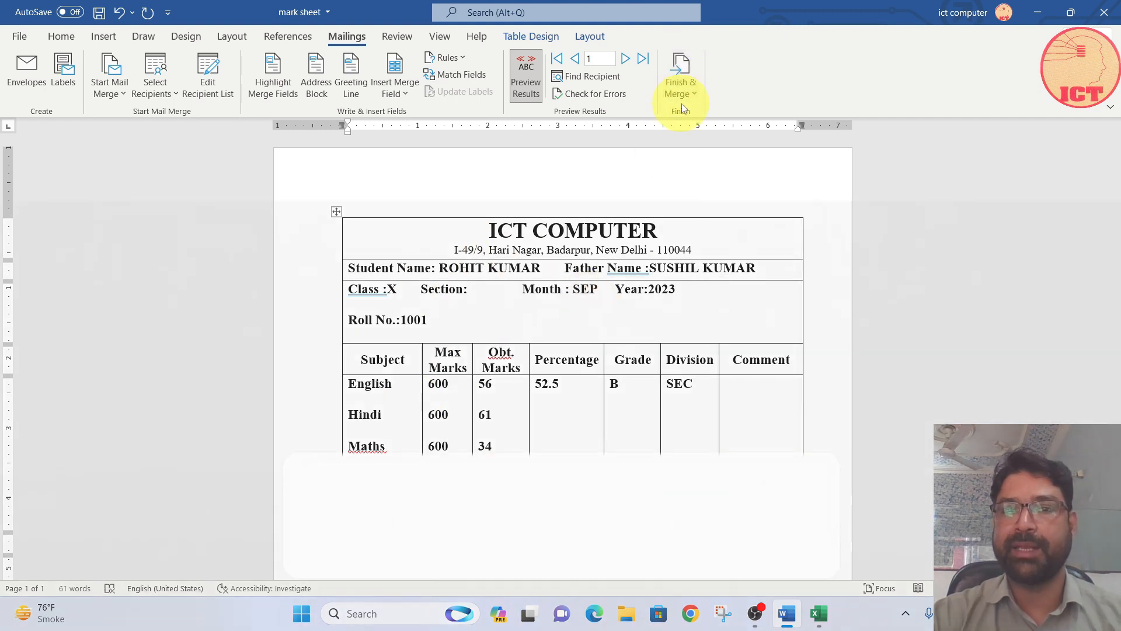
# Step: Merge all records into a new document of individual mark sheets and review its pages
pyautogui.click(682, 83)
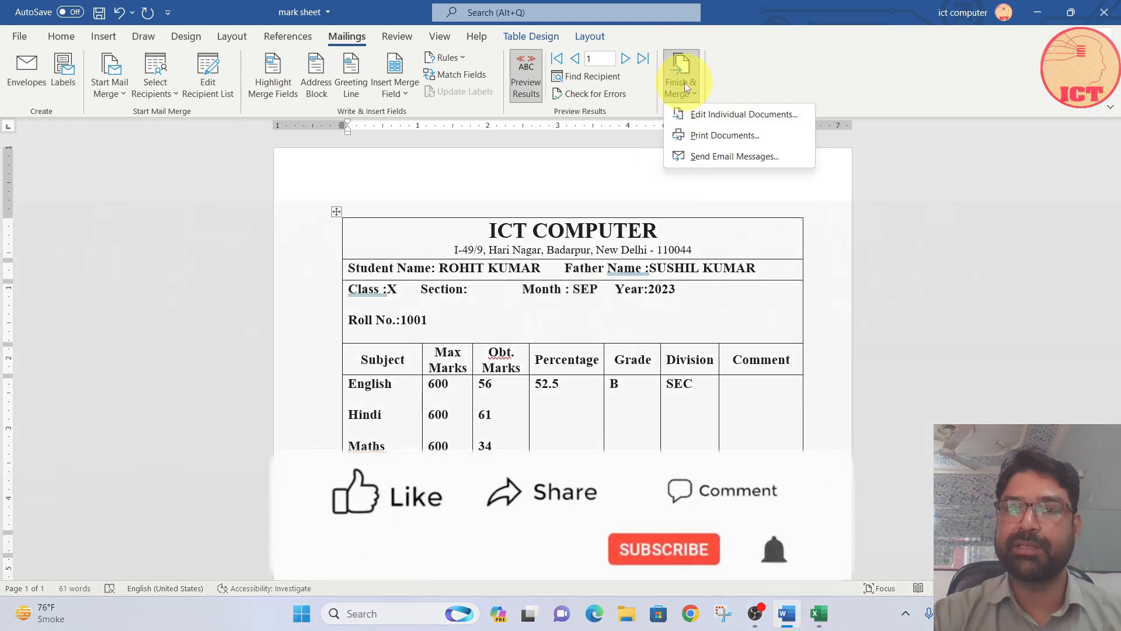
pyautogui.click(708, 115)
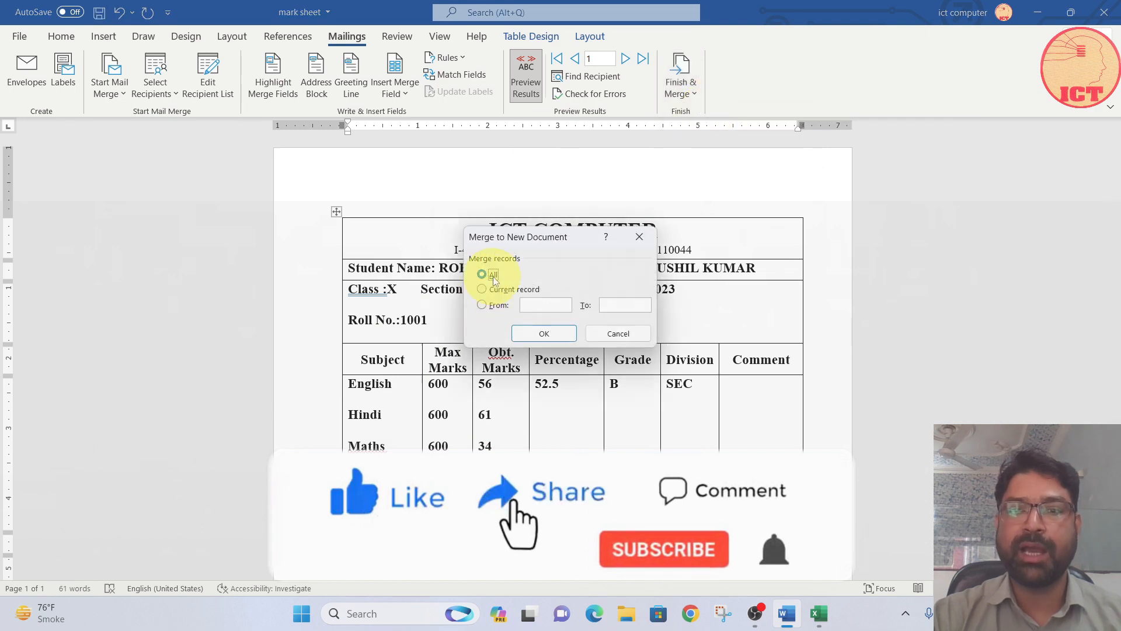
pyautogui.click(559, 336)
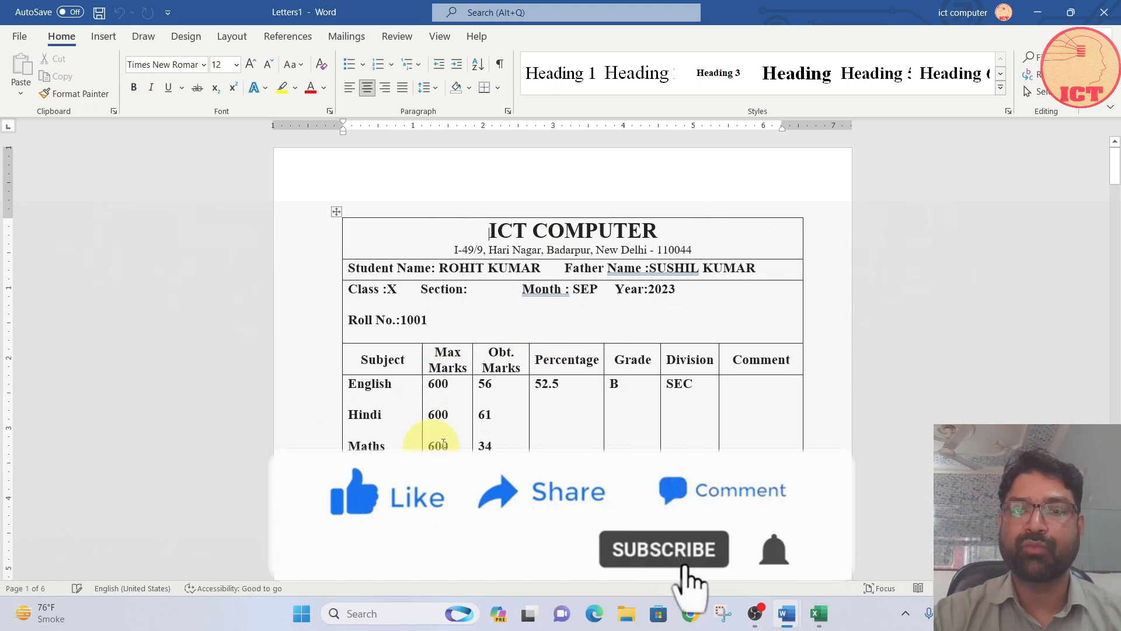
pyautogui.scroll(-10, 586, 302)
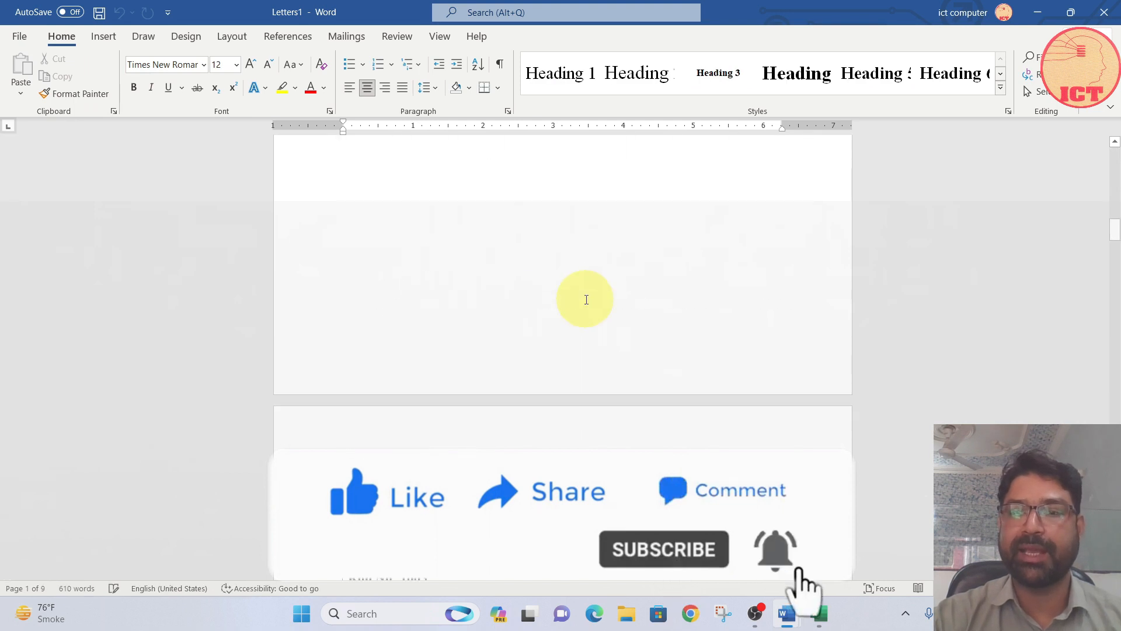
pyautogui.scroll(-20, 688, 285)
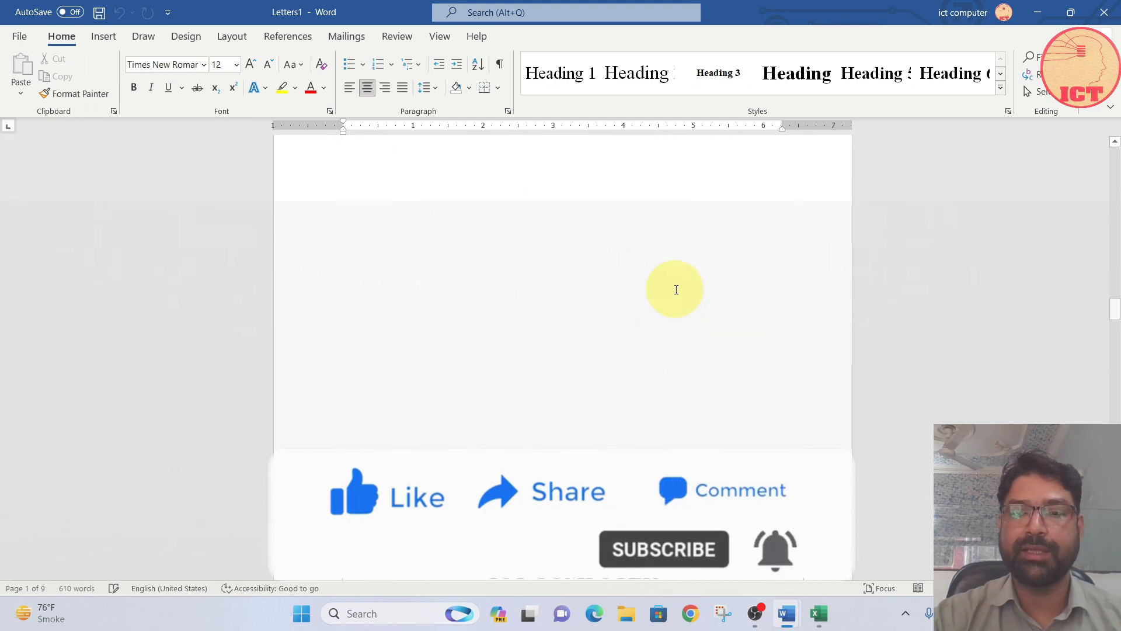
pyautogui.scroll(-20, 676, 292)
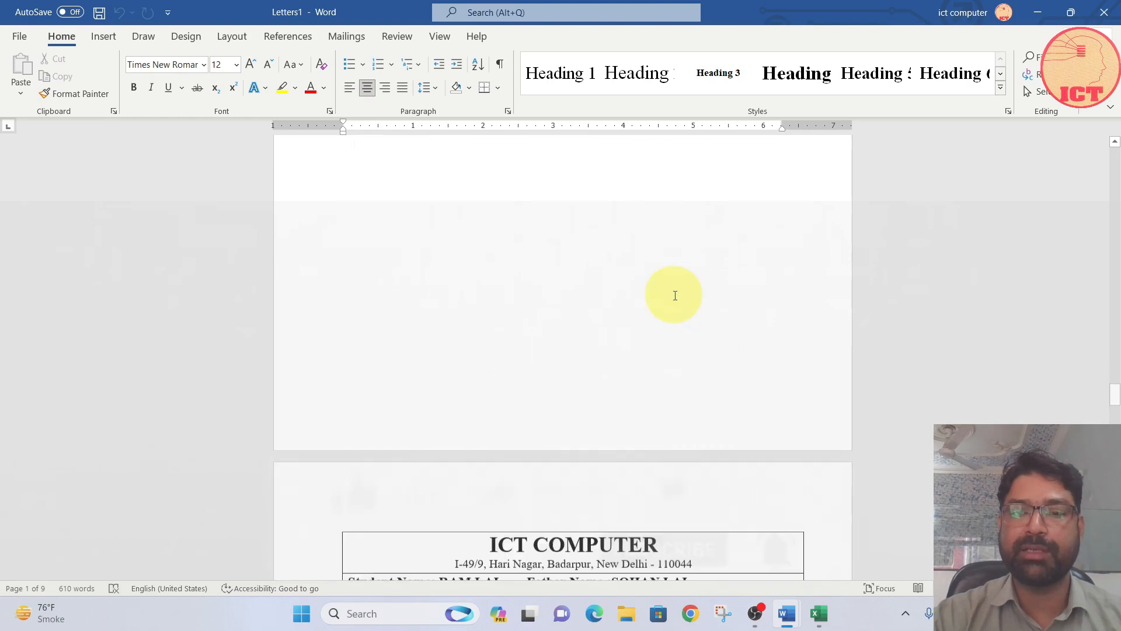
pyautogui.scroll(-20, 675, 295)
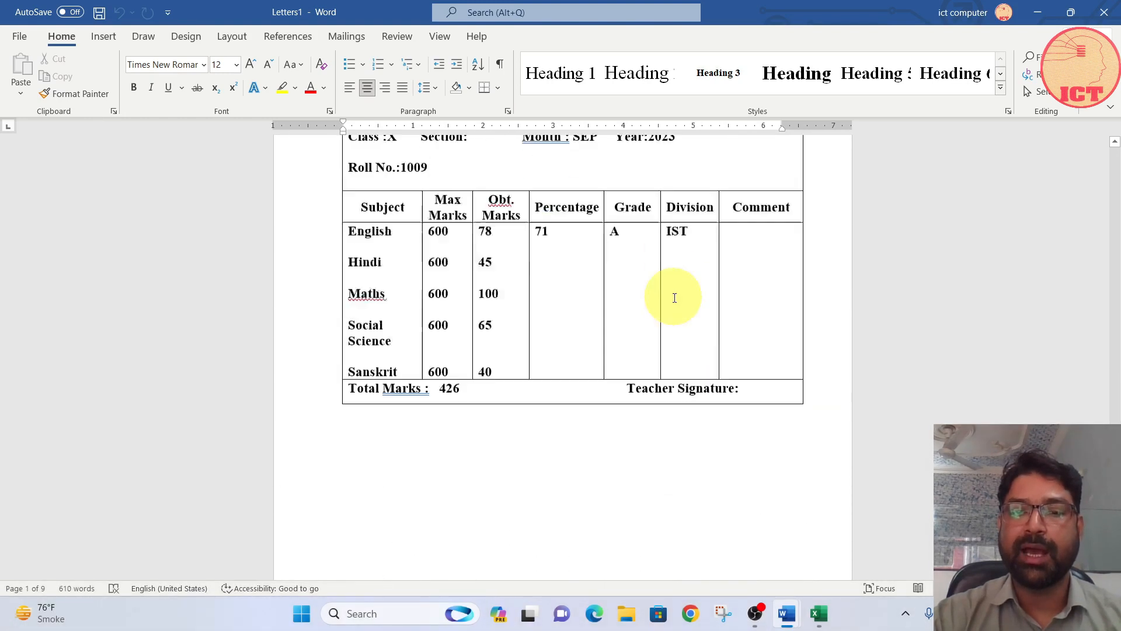
# Step: Review the merged mark sheets in Letters1 and compare them with the student records in the MARKSHEET workbook in Excel
pyautogui.scroll(-7, 674, 298)
pyautogui.scroll(20, 673, 295)
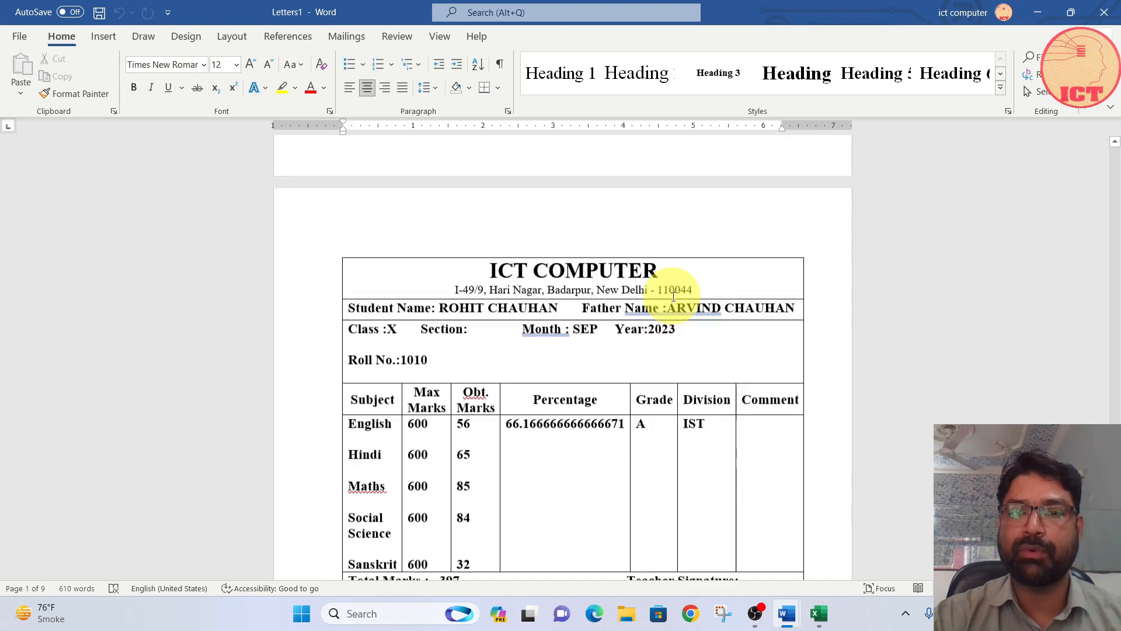
pyautogui.scroll(20, 674, 295)
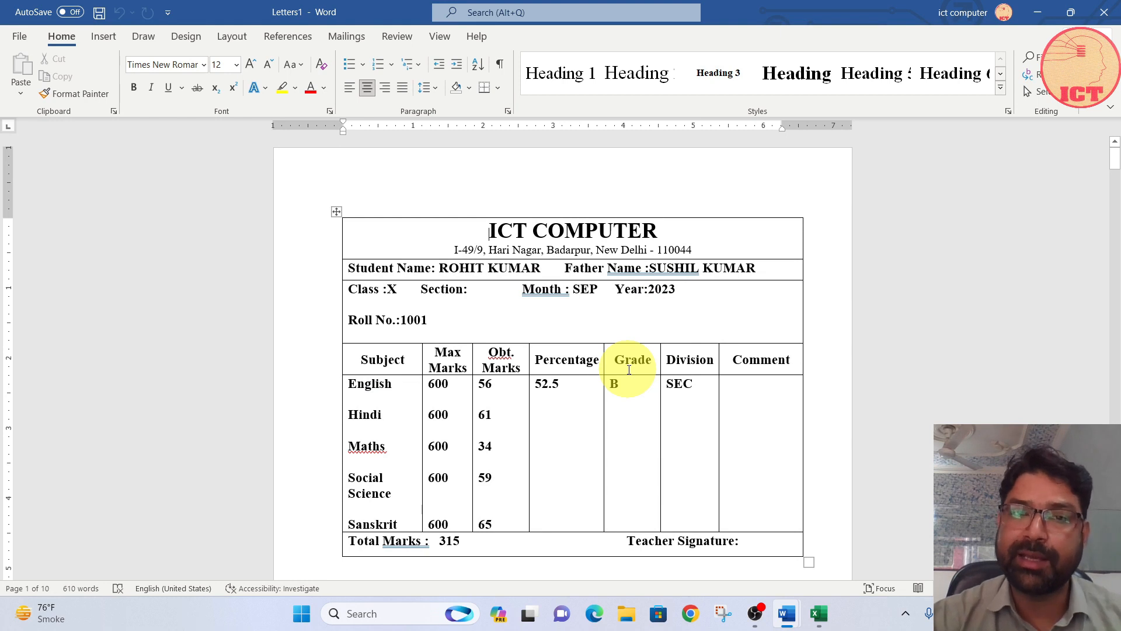
pyautogui.scroll(-3, 558, 238)
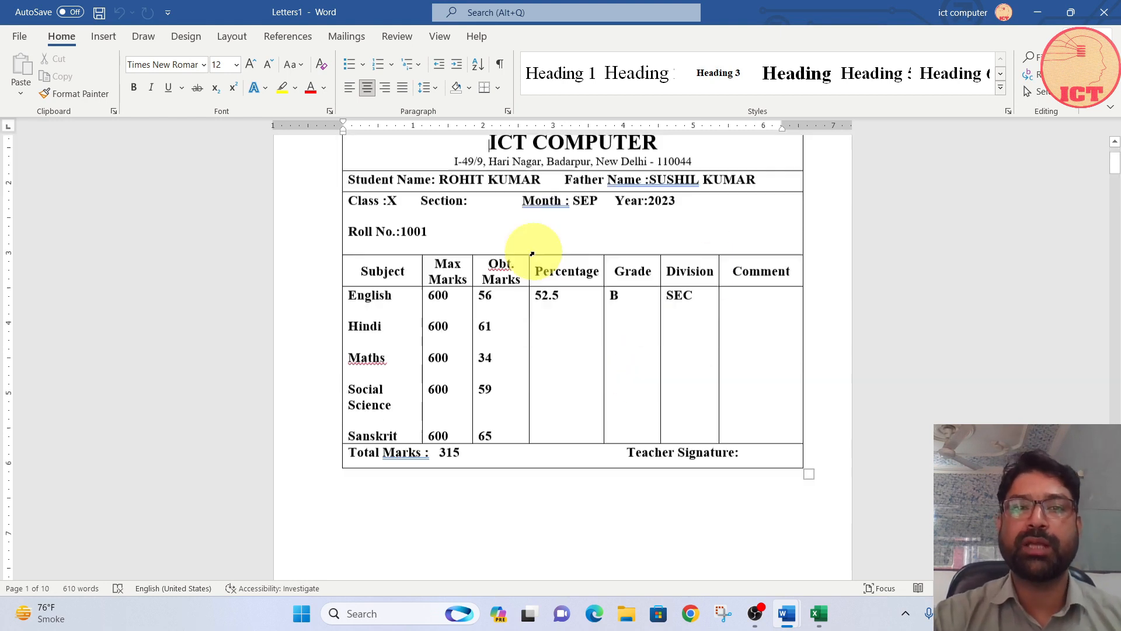
pyautogui.click(347, 36)
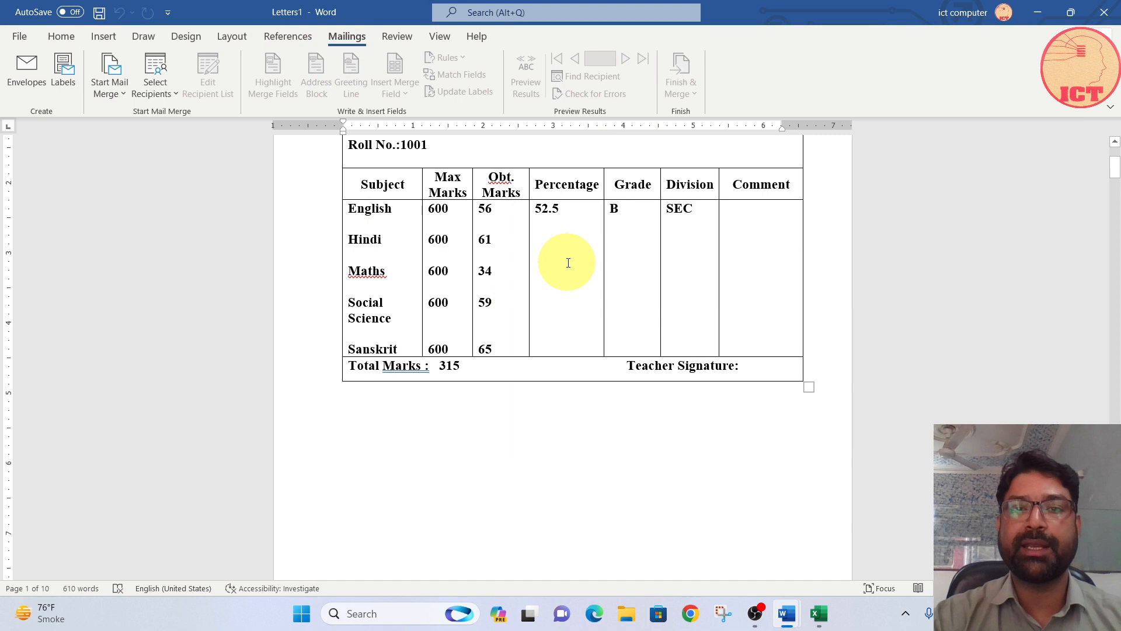
pyautogui.scroll(3, 563, 303)
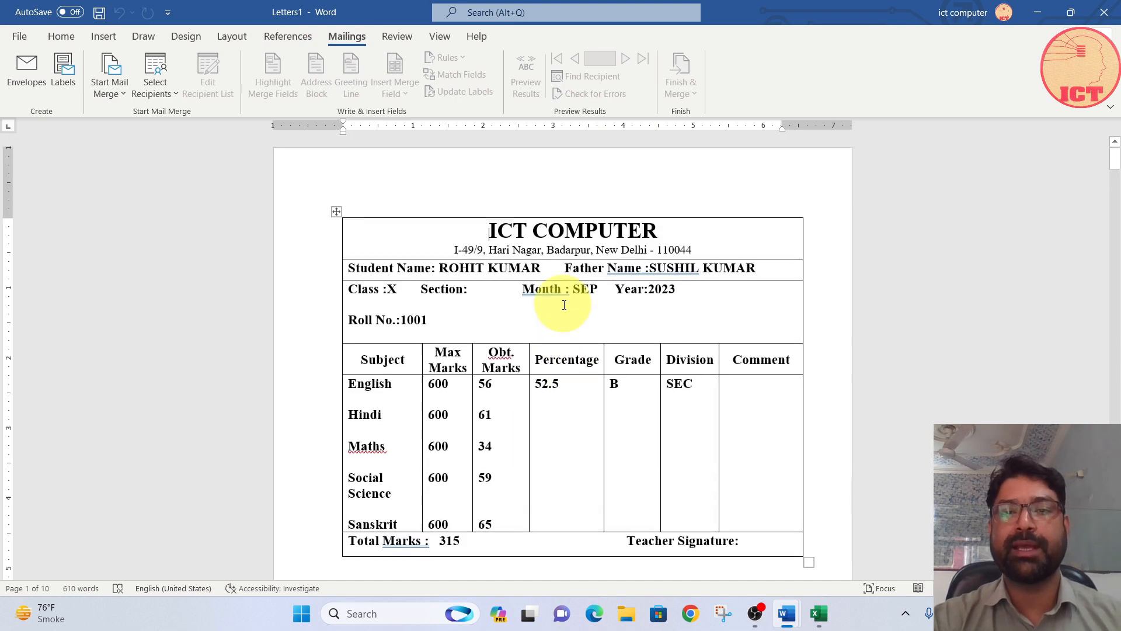
pyautogui.click(820, 615)
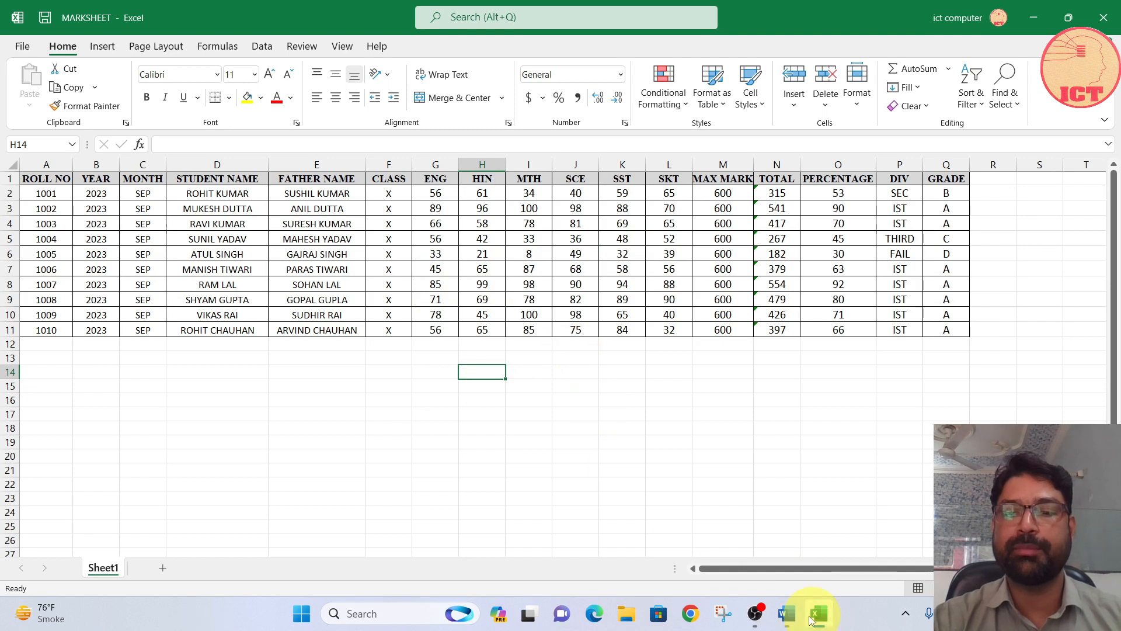
pyautogui.click(786, 614)
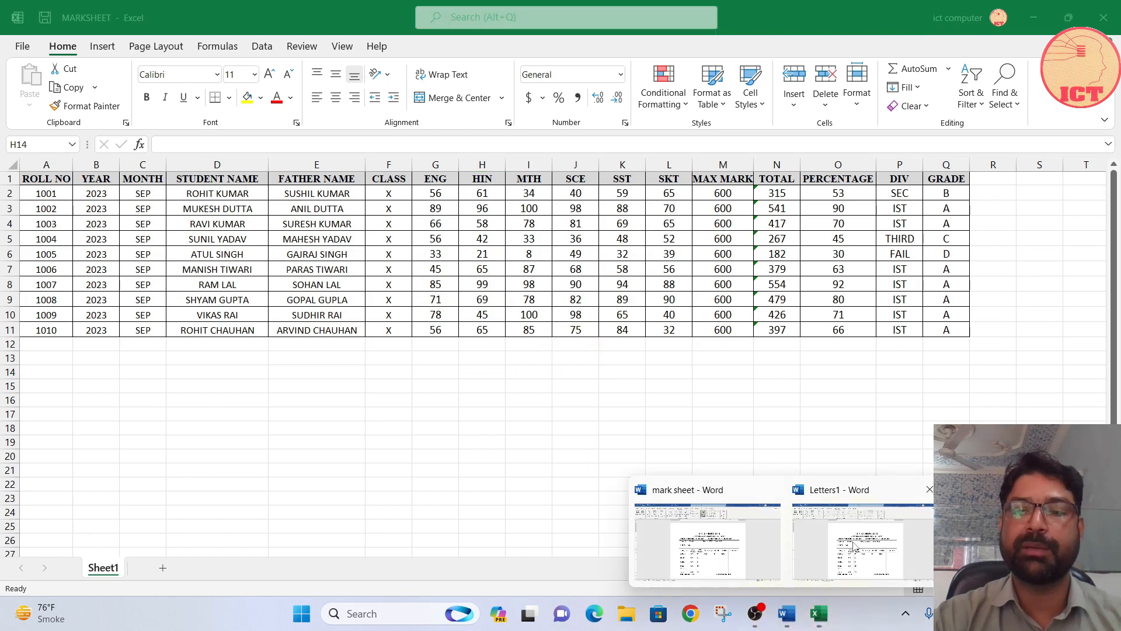
pyautogui.click(855, 545)
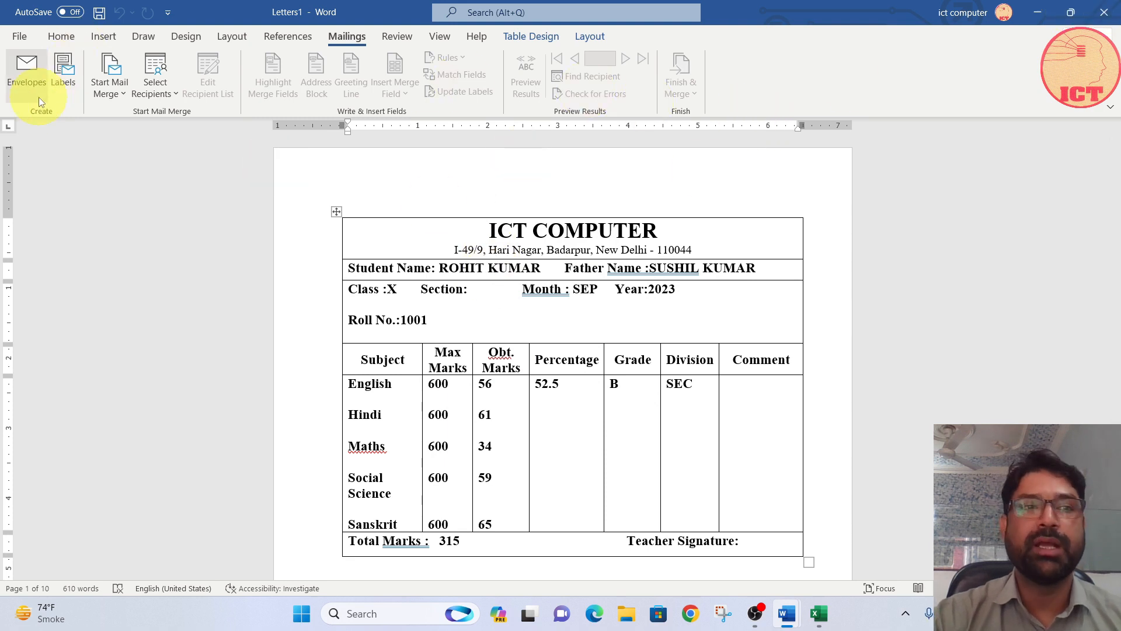
# Step: Close the merged Letters1 document and the mark sheet template document
pyautogui.click(1103, 13)
pyautogui.click(603, 388)
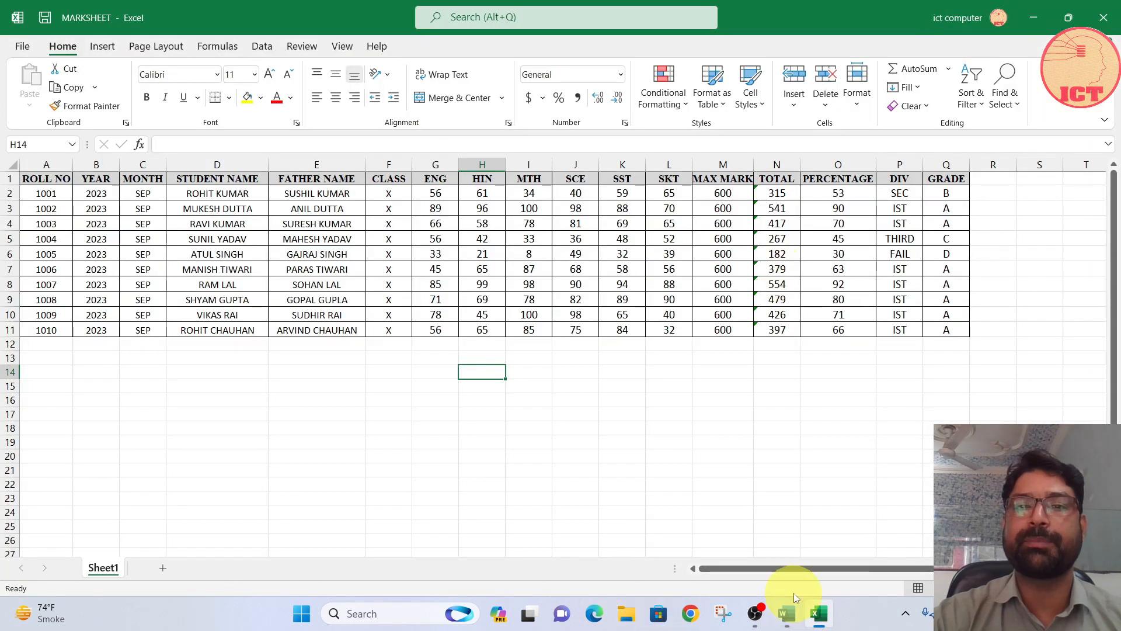
pyautogui.click(787, 614)
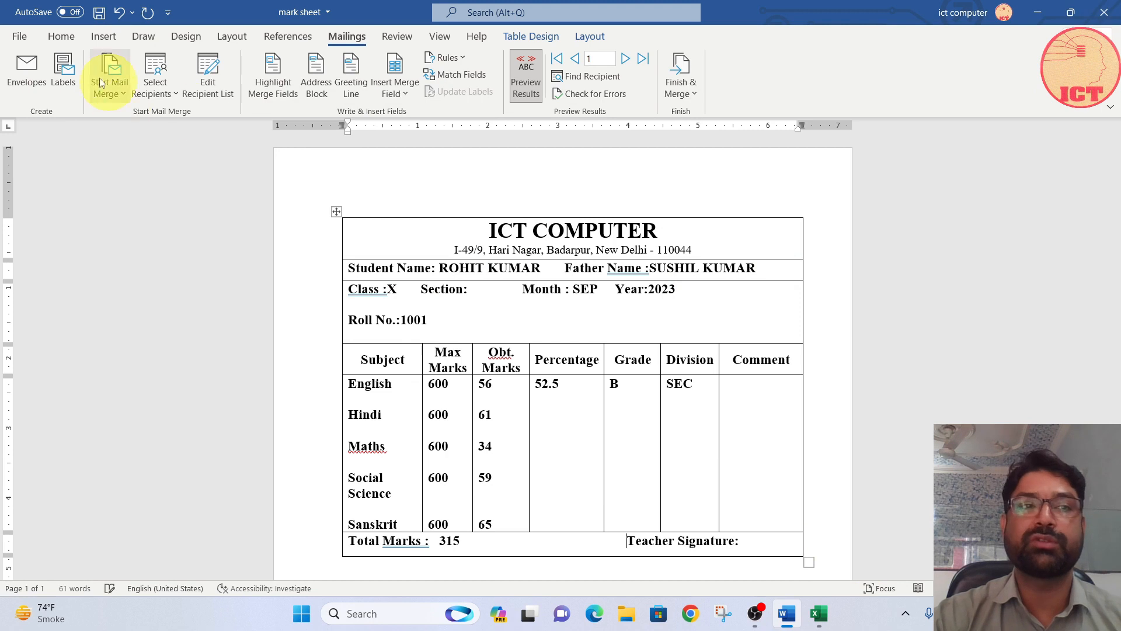
pyautogui.click(19, 37)
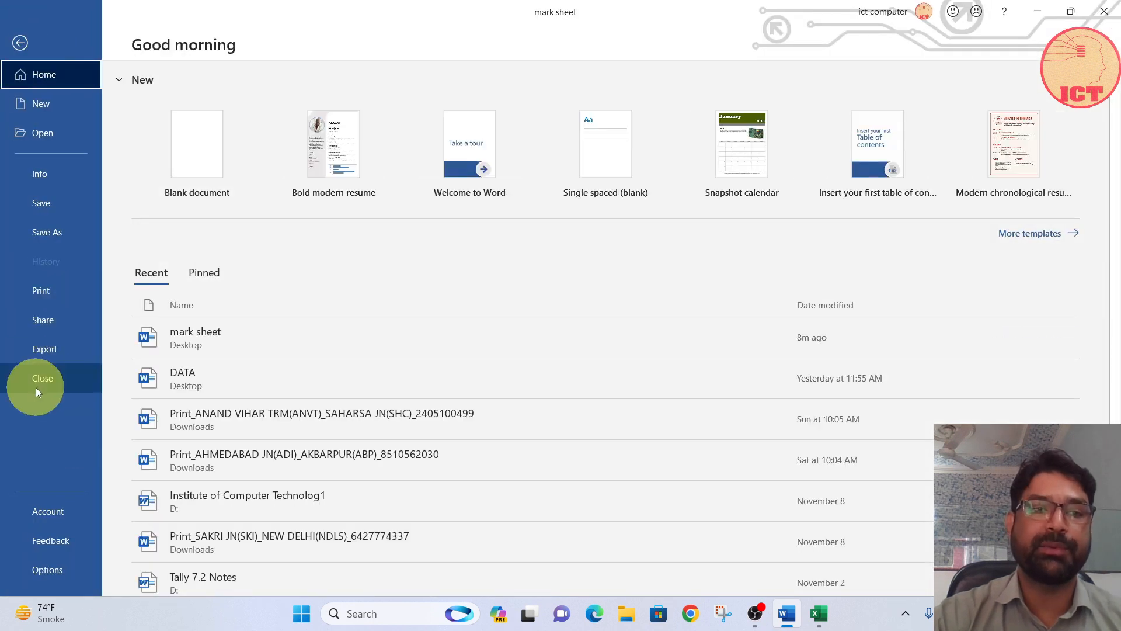
pyautogui.click(36, 387)
pyautogui.click(562, 339)
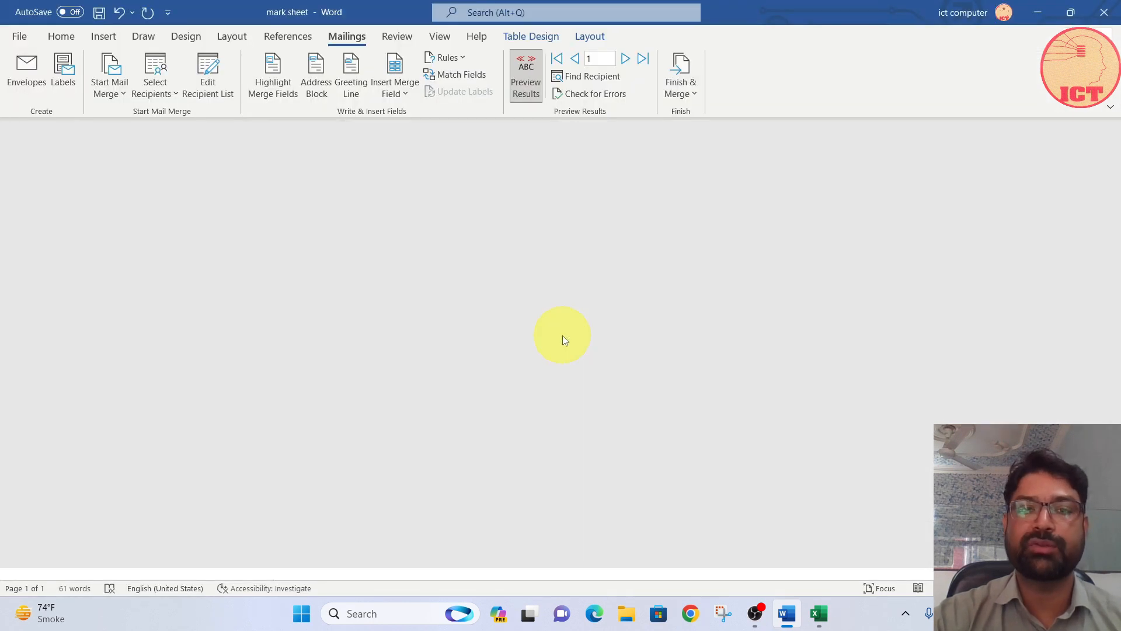
# Step: Create a new blank document and start an envelope, beginning the delivery address with "To" and the recipient's full name
pyautogui.hotkey('ctrl', 'n')
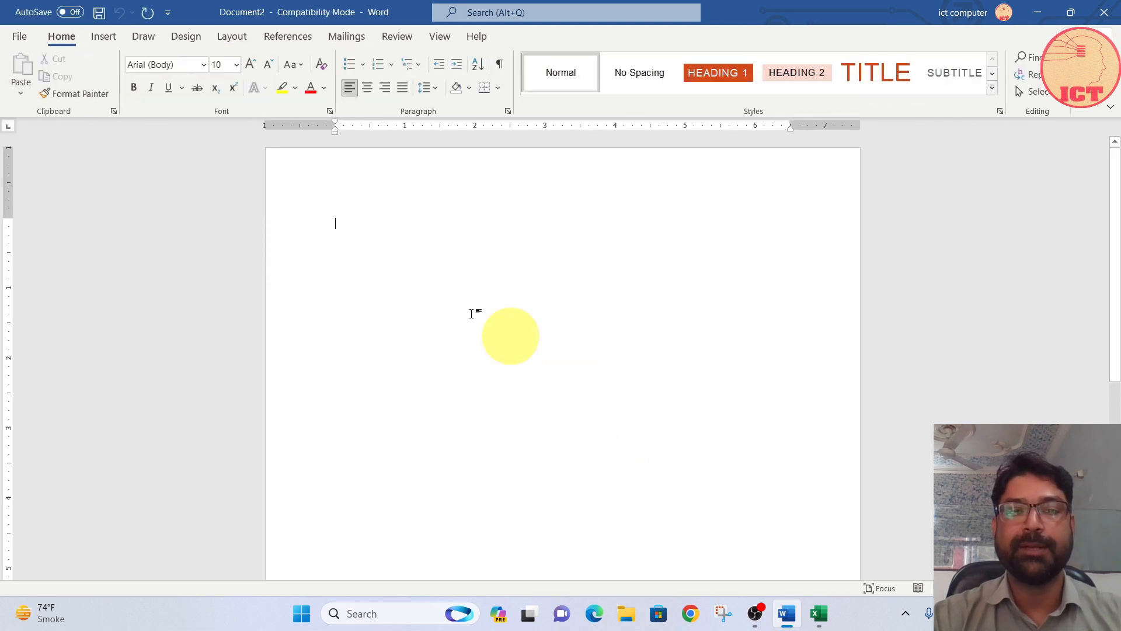
pyautogui.click(344, 36)
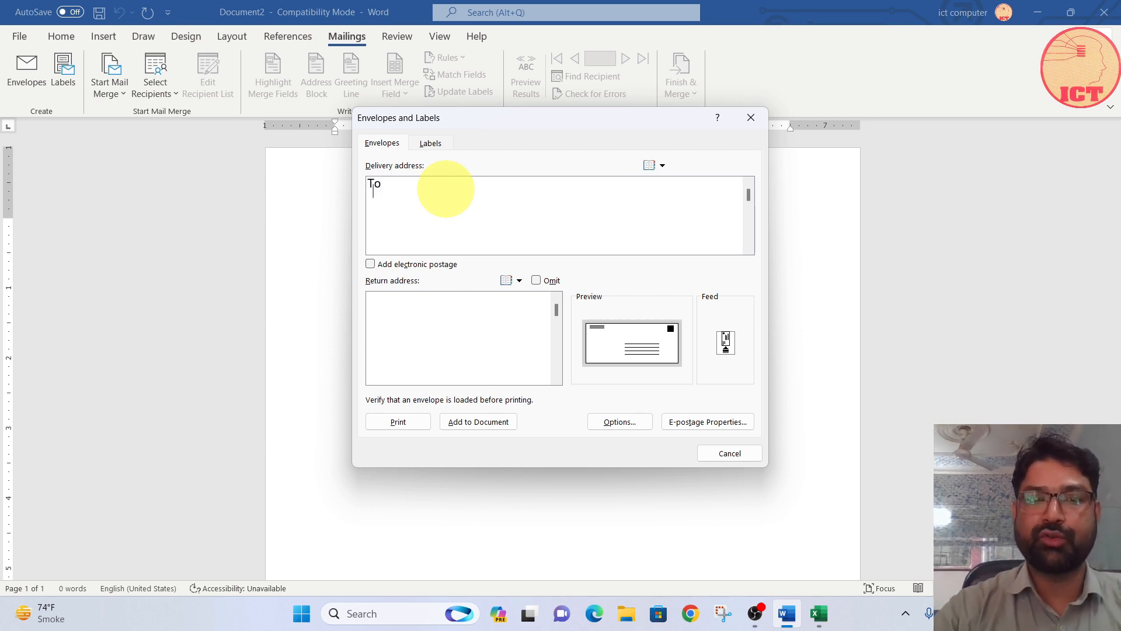
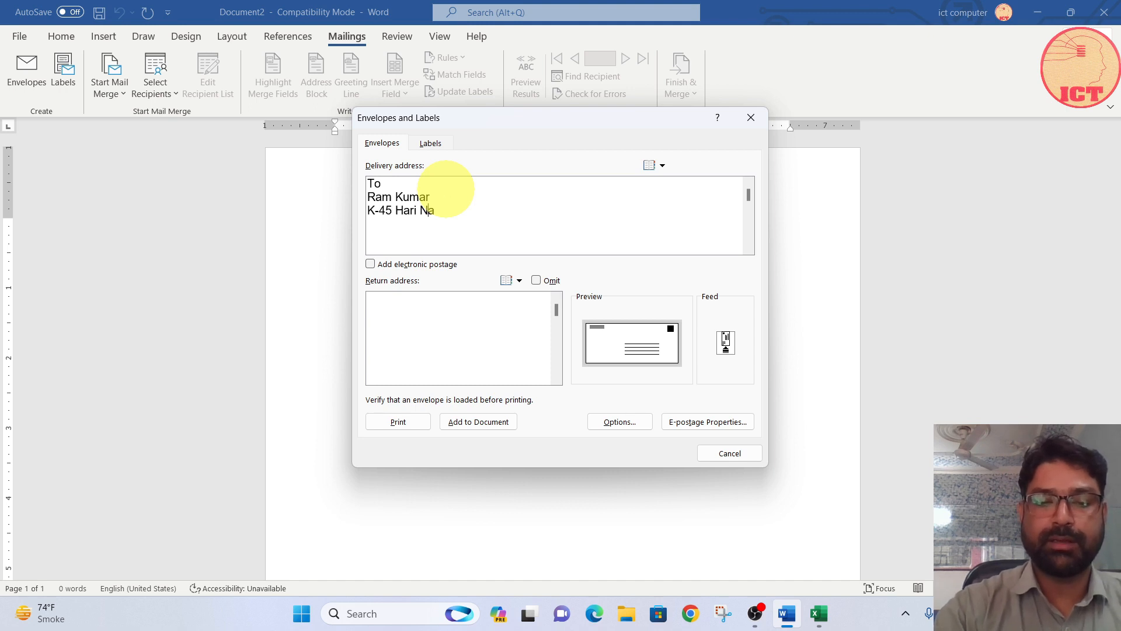
# Step: Enter the recipient's street address, city and postal code on separate lines below the name in the envelope's delivery address
pyautogui.press('BackSpace')
pyautogui.press('BackSpace')
pyautogui.press('BackSpace')
pyautogui.press('BackSpace')
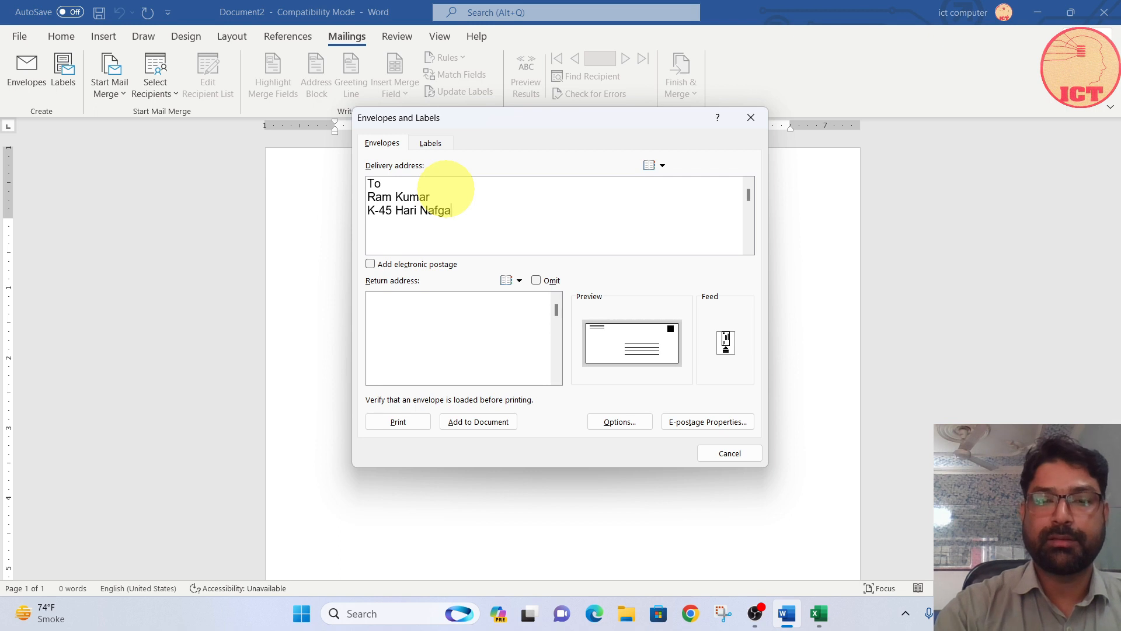
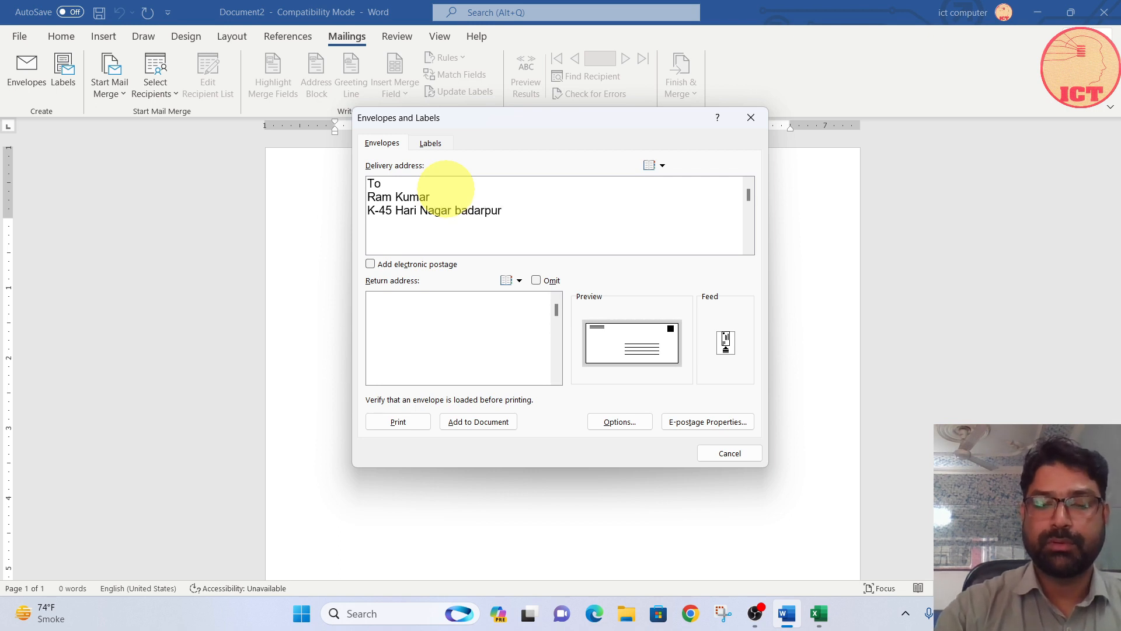
pyautogui.press('Return')
pyautogui.write('new dek')
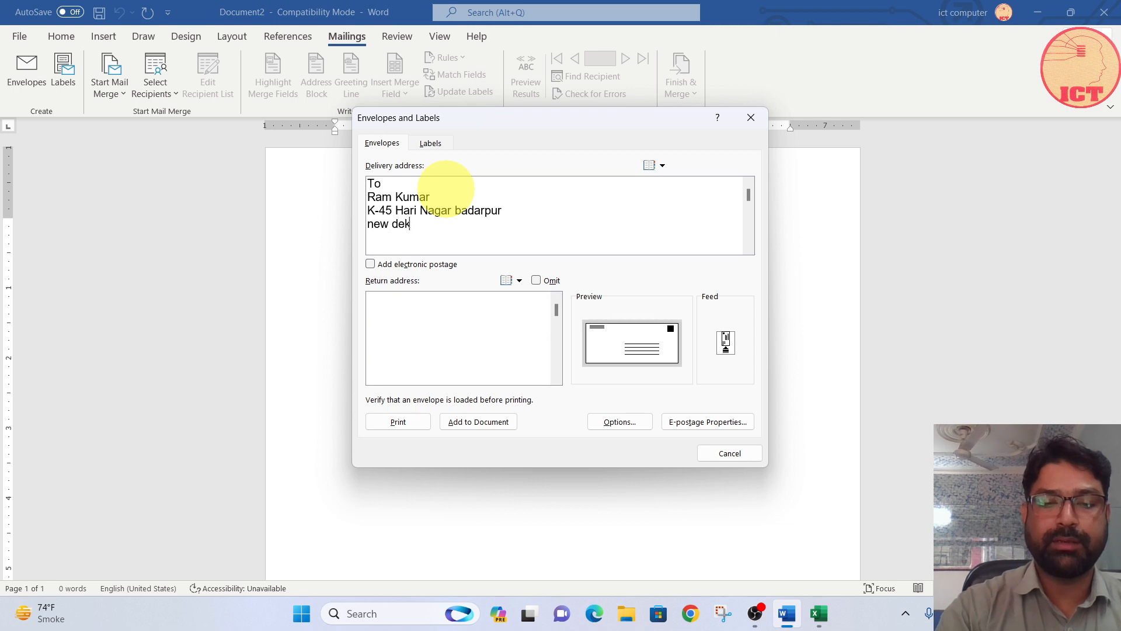
pyautogui.press('BackSpace')
pyautogui.write('lhi')
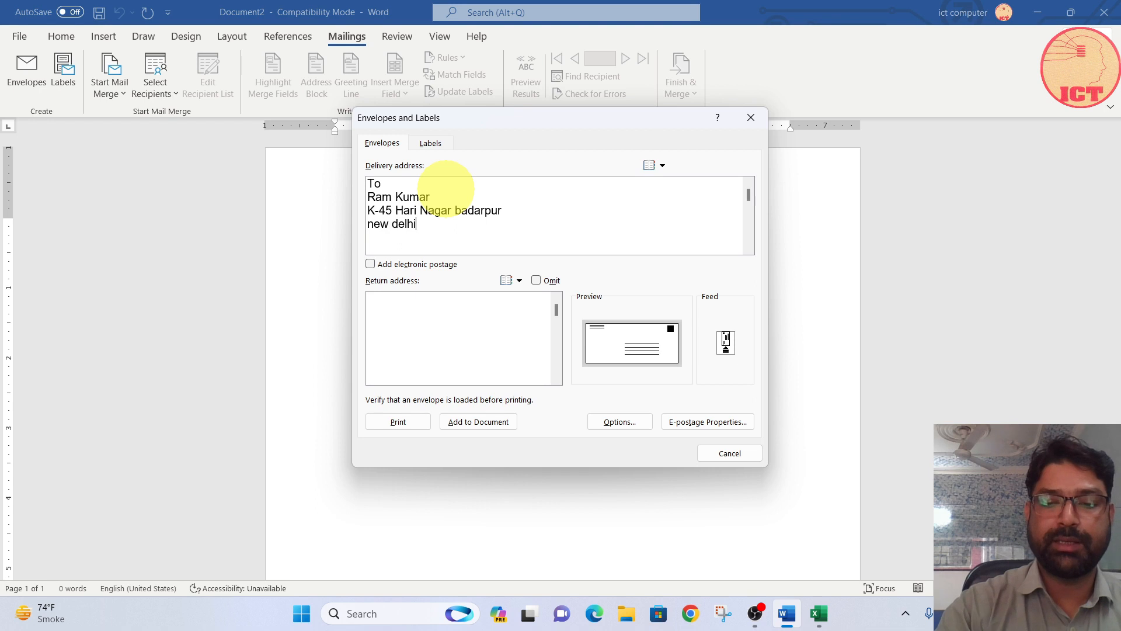
pyautogui.write(' - 110044 ')
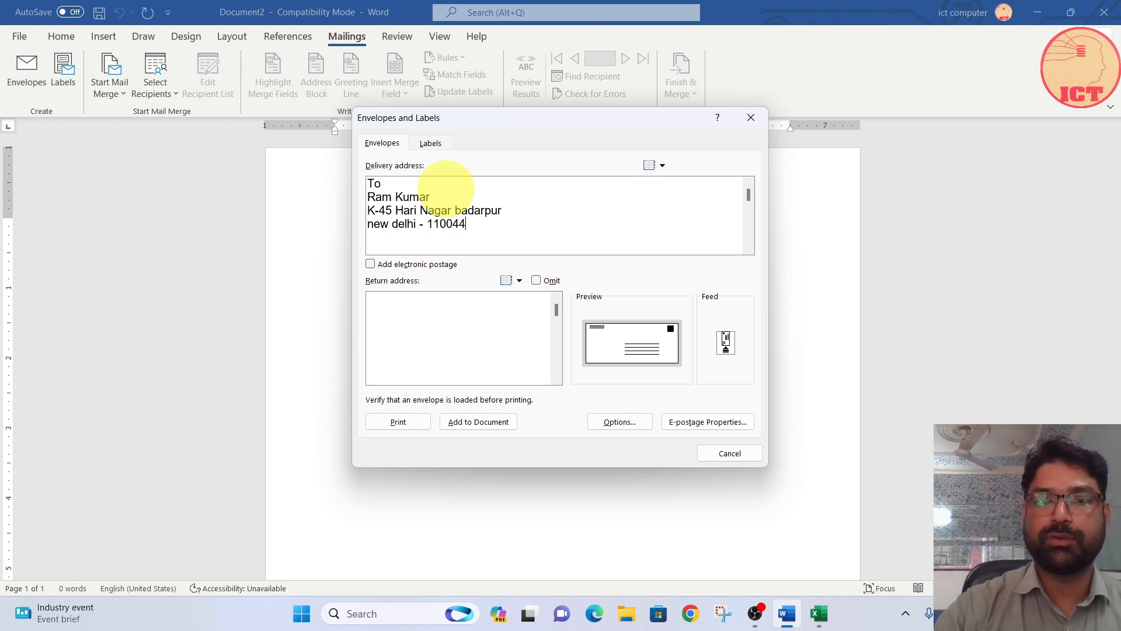
pyautogui.write('M')
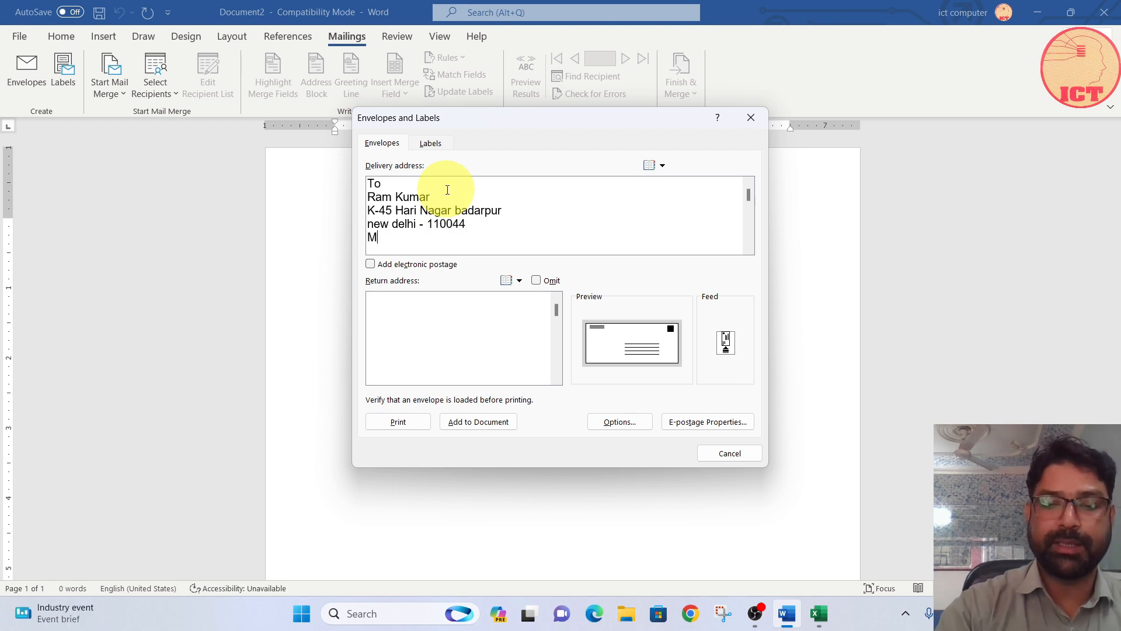
pyautogui.write('ob.:')
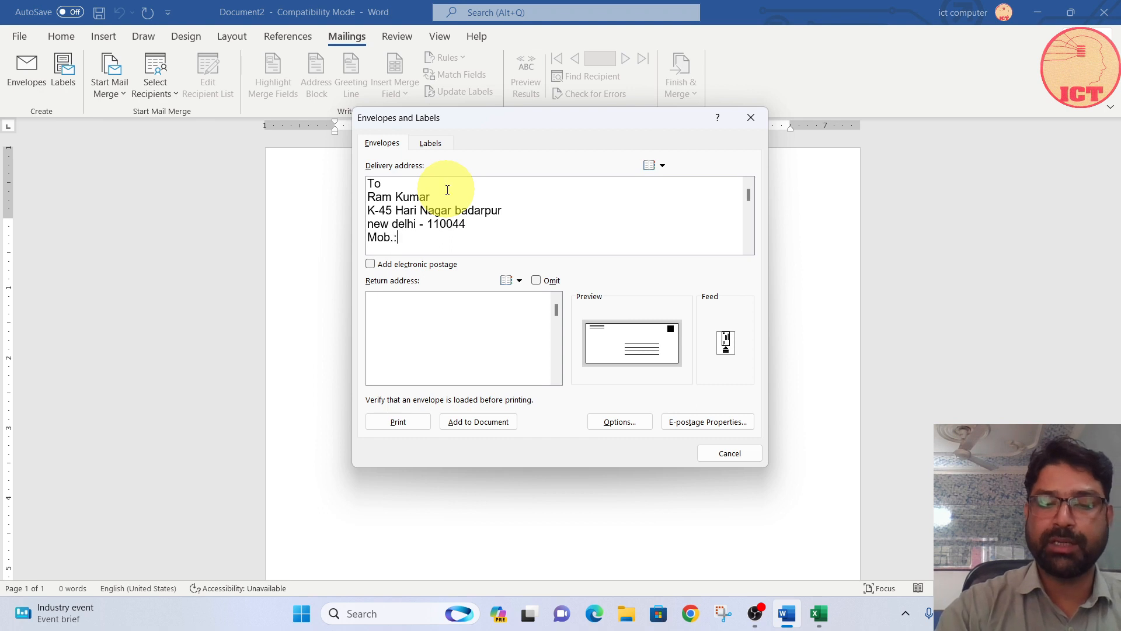
pyautogui.write('xxxxxxxxx')
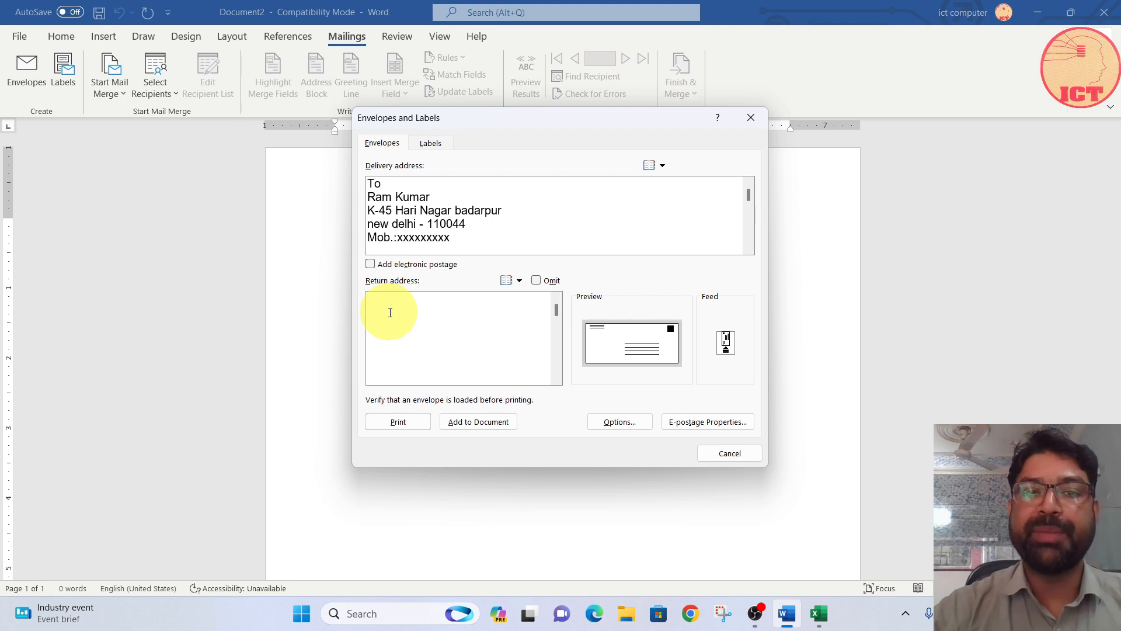
# Step: Begin the envelope's return address with "From" and the sender's full name in capitals on the line below
pyautogui.write('S')
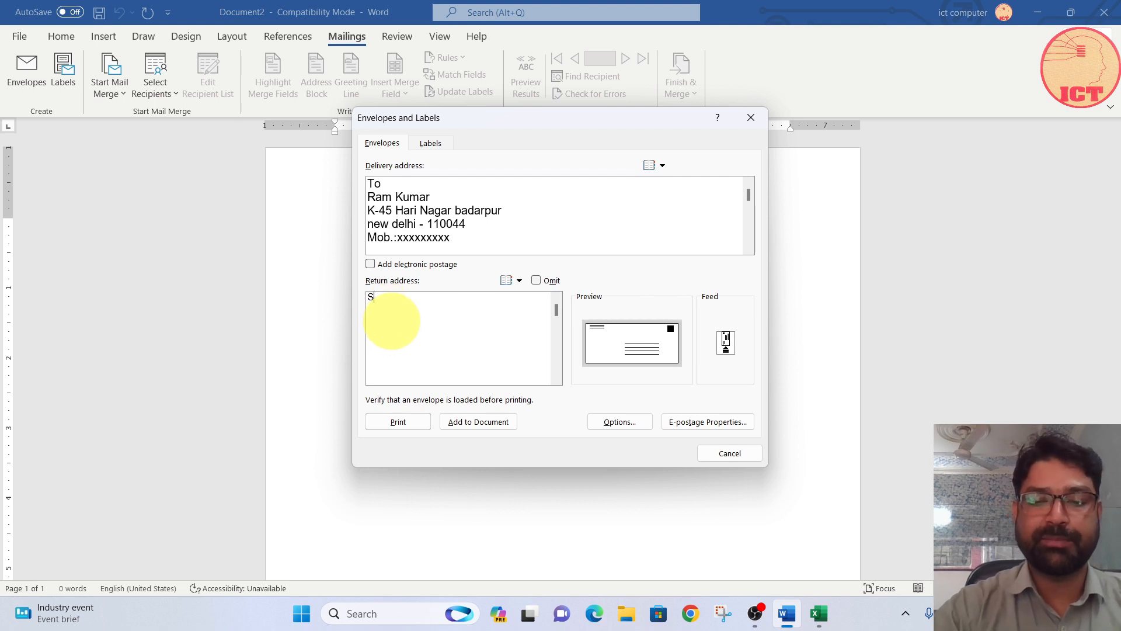
pyautogui.write('anja K')
pyautogui.press('BackSpace')
pyautogui.press('BackSpace')
pyautogui.press('BackSpace')
pyautogui.press('BackSpace')
pyautogui.press('BackSpace')
pyautogui.press('BackSpace')
pyautogui.press('BackSpace')
pyautogui.press('BackSpace')
pyautogui.write('From ')
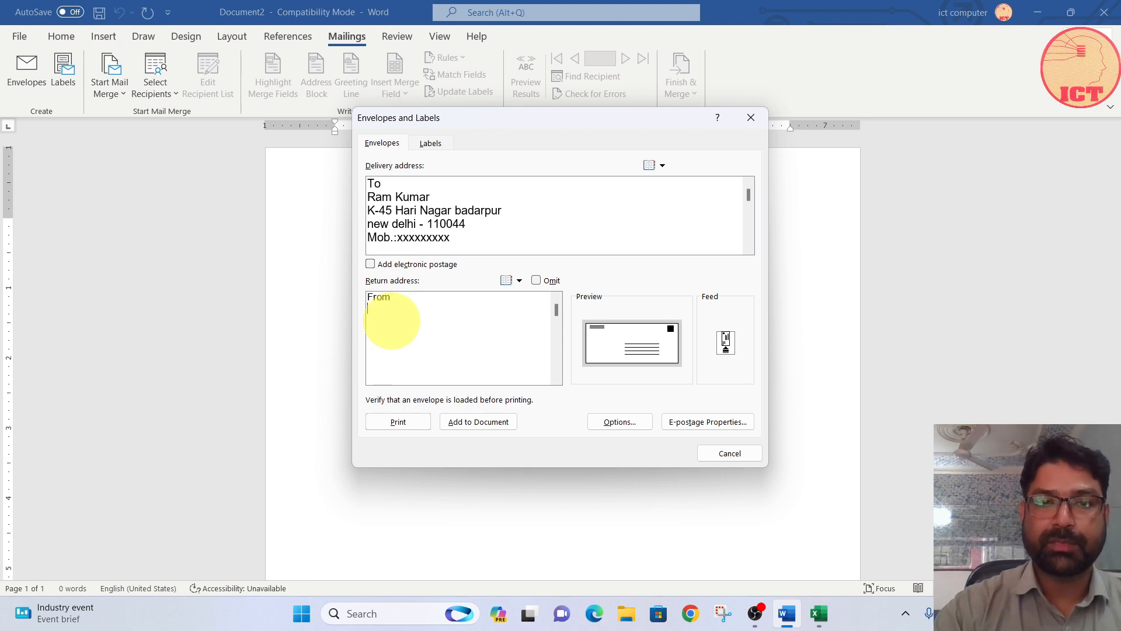
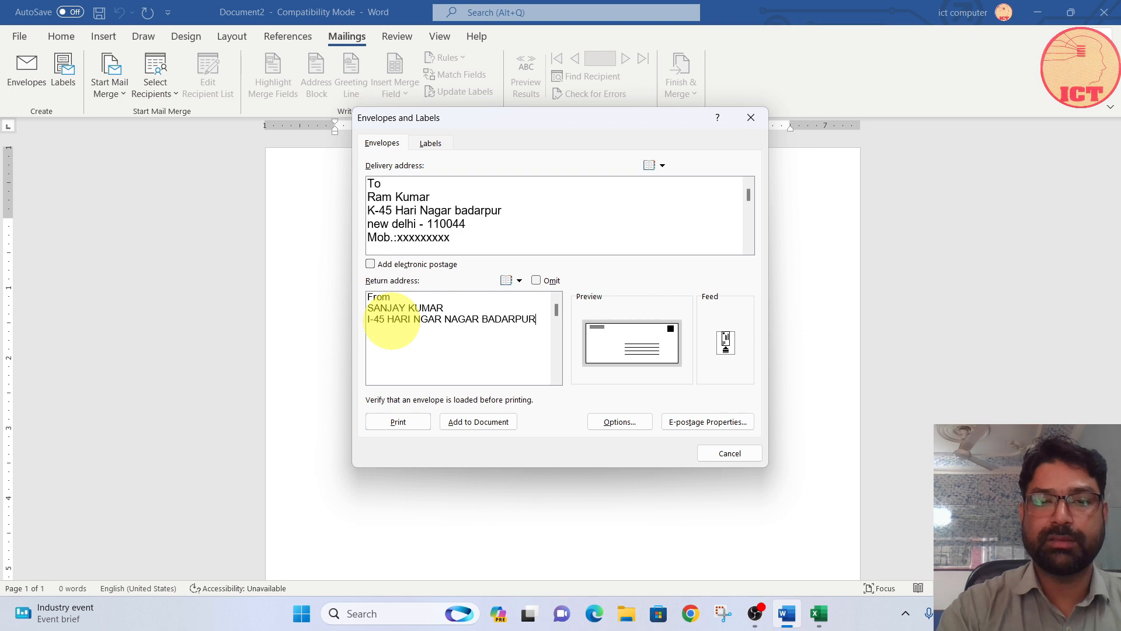
# Step: Enter the sender's street address, city and postal code in capitals below the name in the return address
pyautogui.press('Return')
pyautogui.write('NEW DE')
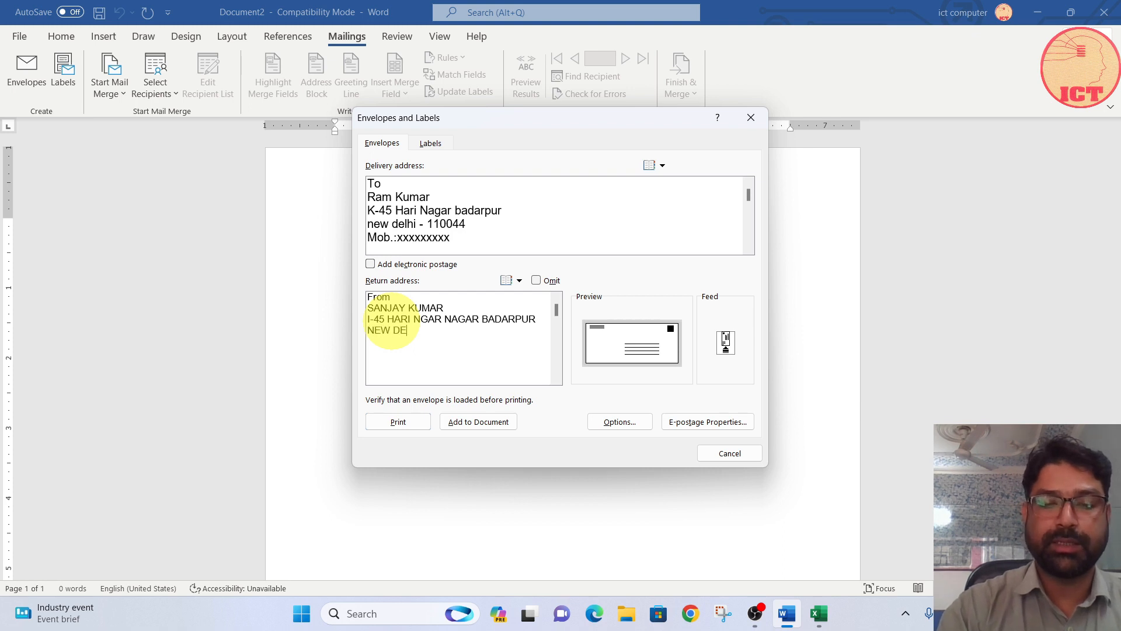
pyautogui.write('LHI - 110')
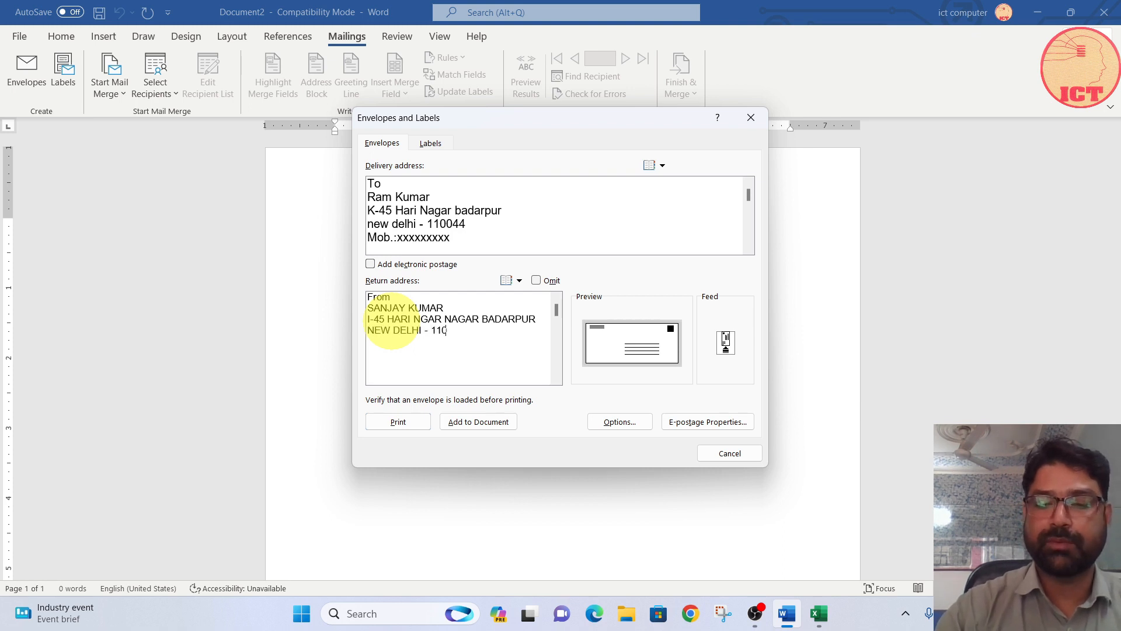
pyautogui.write('044 MOB')
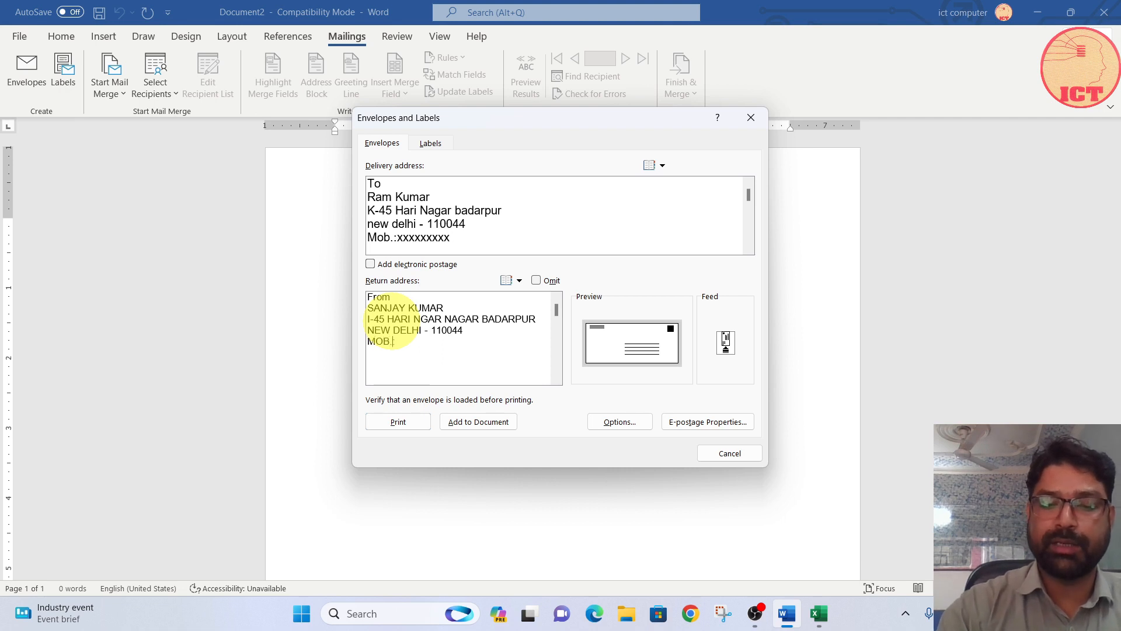
pyautogui.write('.: XXXXXXXX')
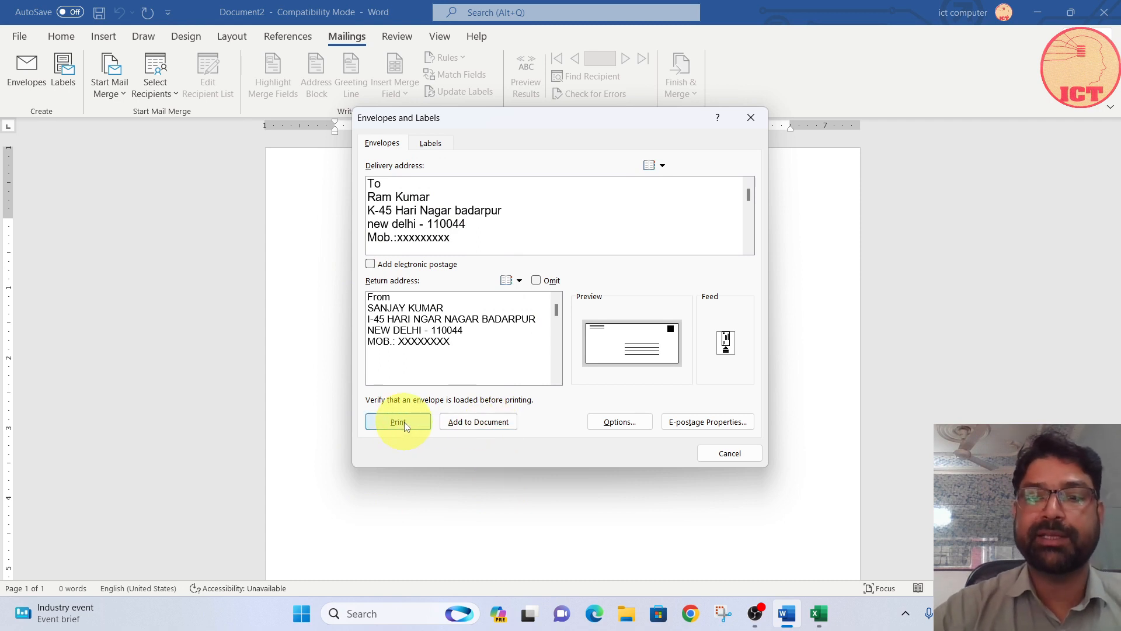
# Step: Add the envelope to the document and save its return address as the default
pyautogui.click(484, 424)
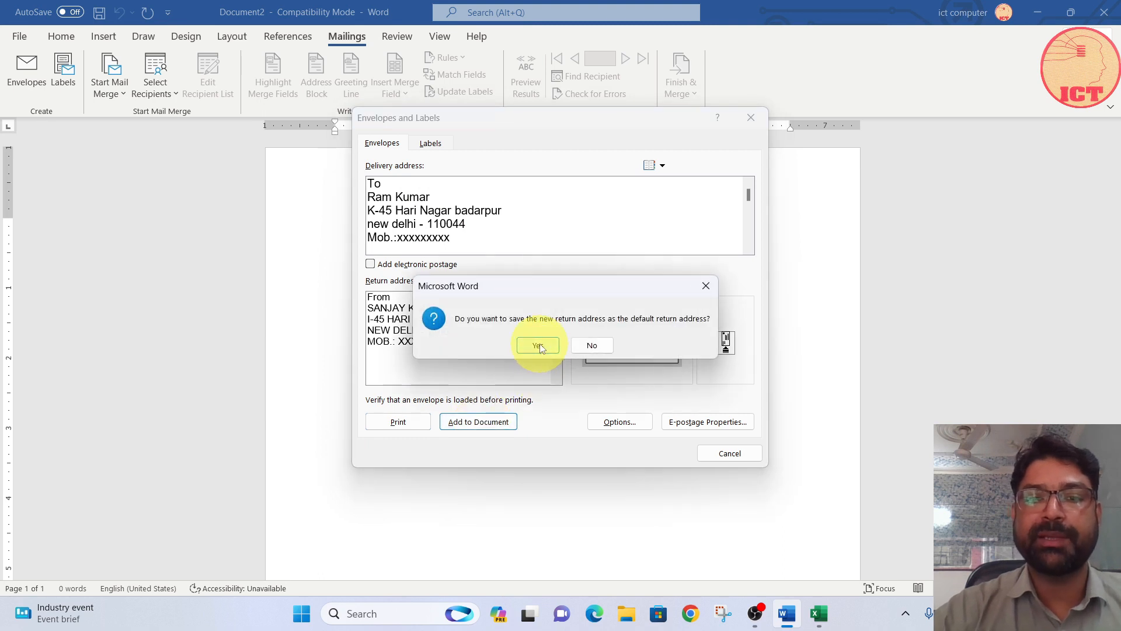
pyautogui.click(538, 348)
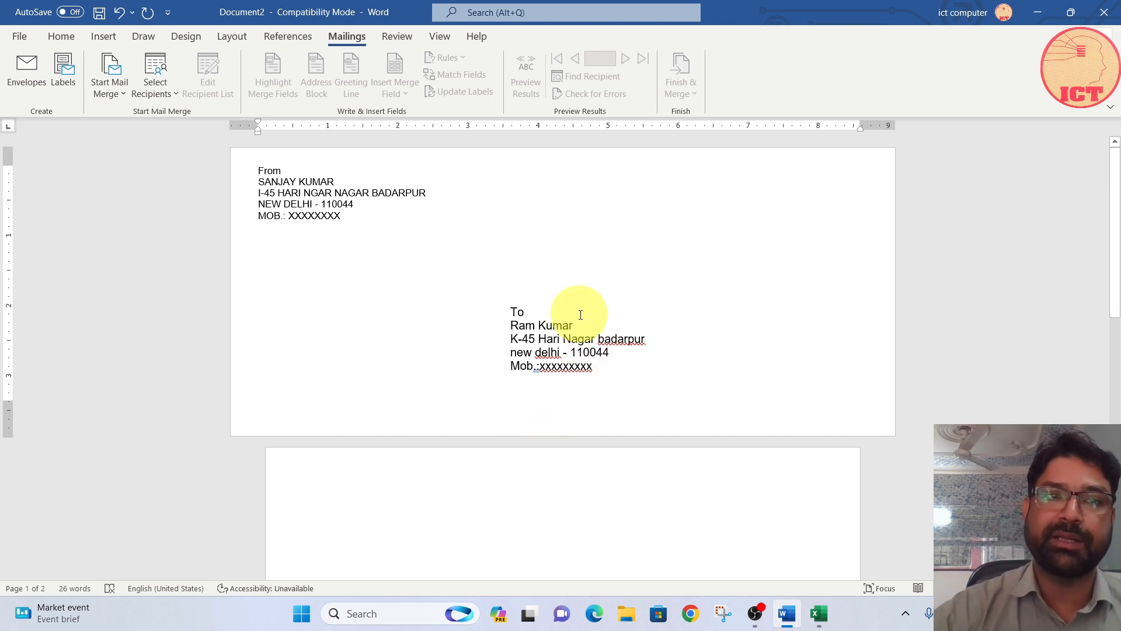
pyautogui.click(29, 76)
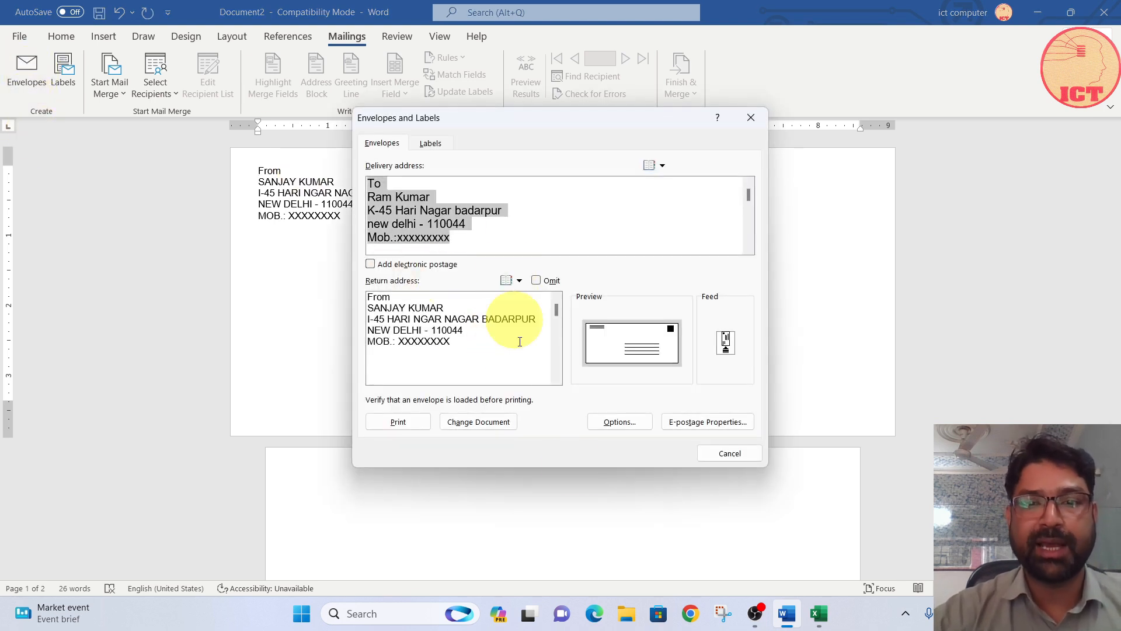
pyautogui.click(730, 454)
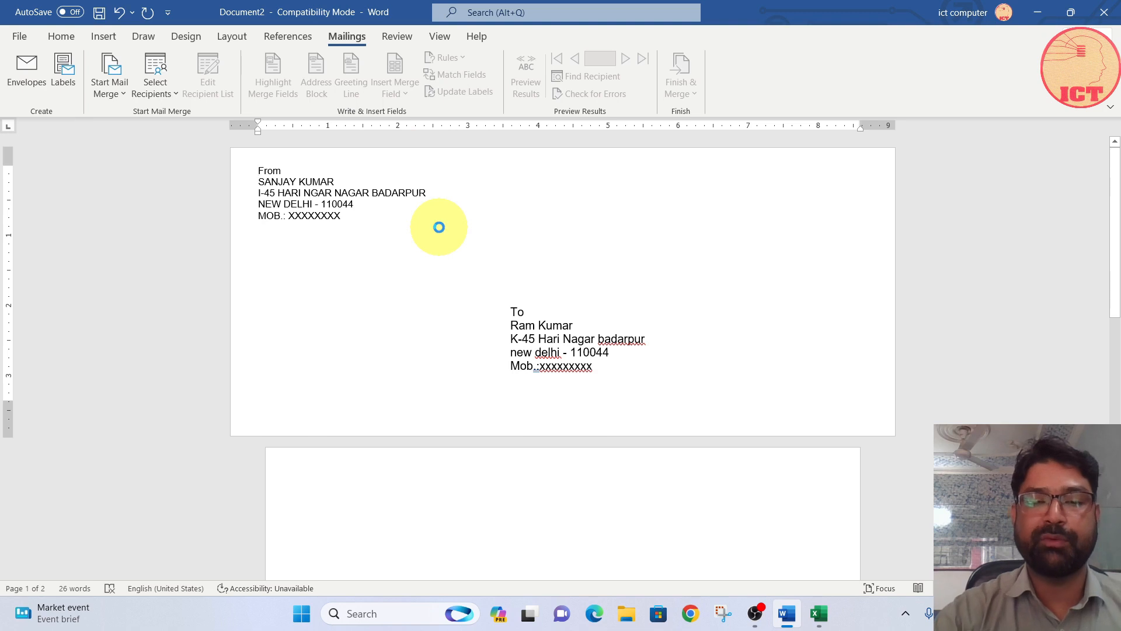
# Step: Start an envelope mail merge in a new blank document with envelope size Size 10 and place the cursor in the delivery address area
pyautogui.hotkey('ctrl', 'n')
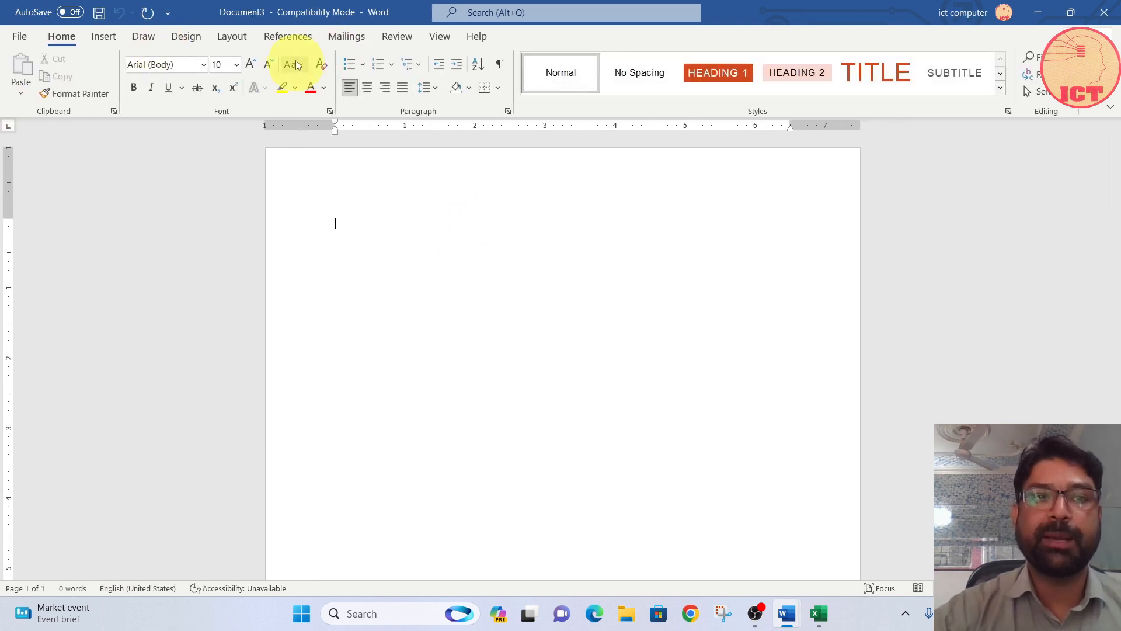
pyautogui.click(288, 36)
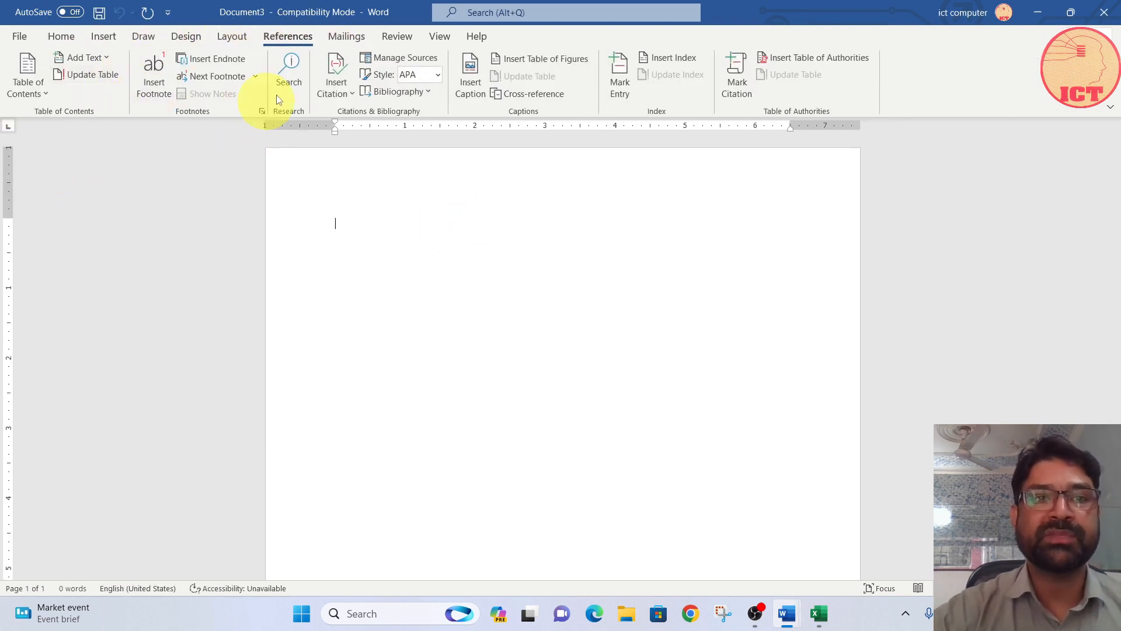
pyautogui.click(346, 36)
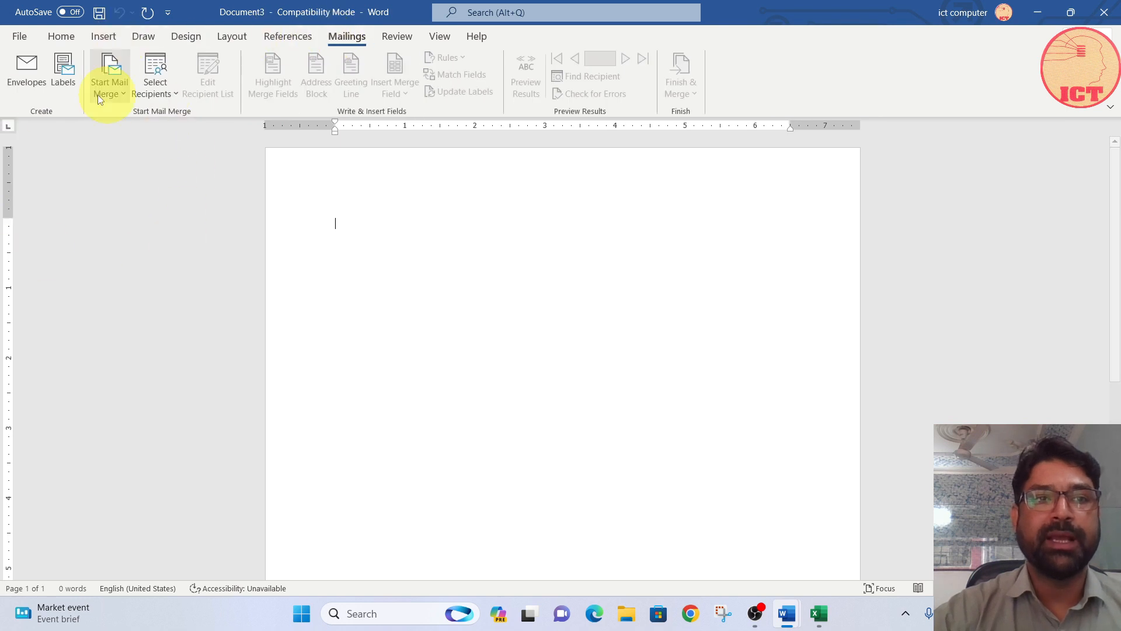
pyautogui.click(124, 87)
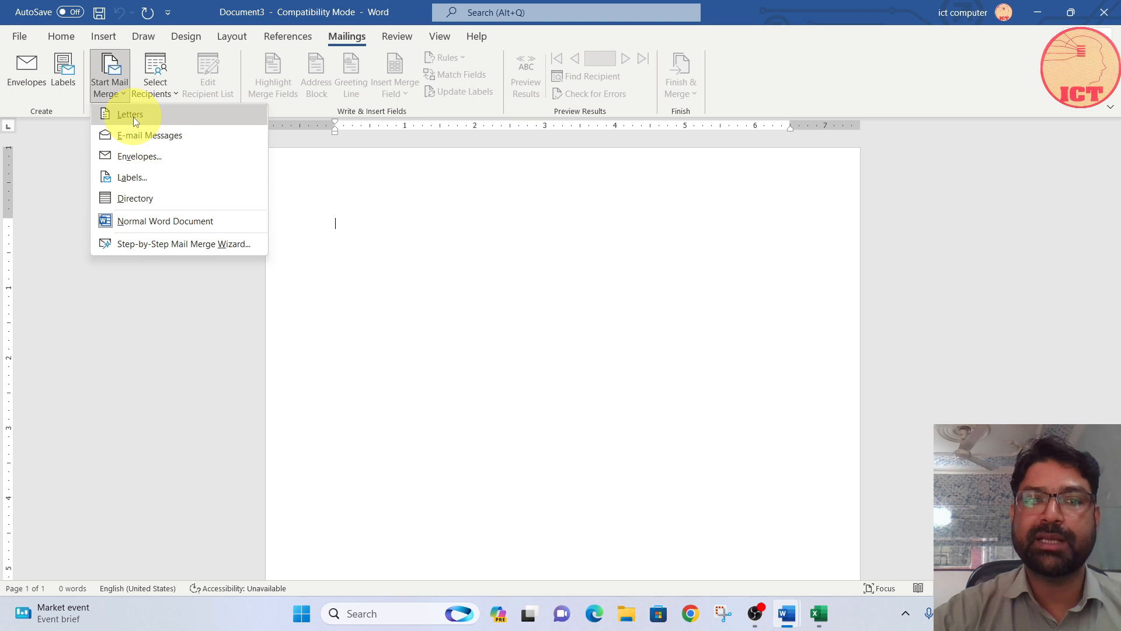
pyautogui.click(135, 156)
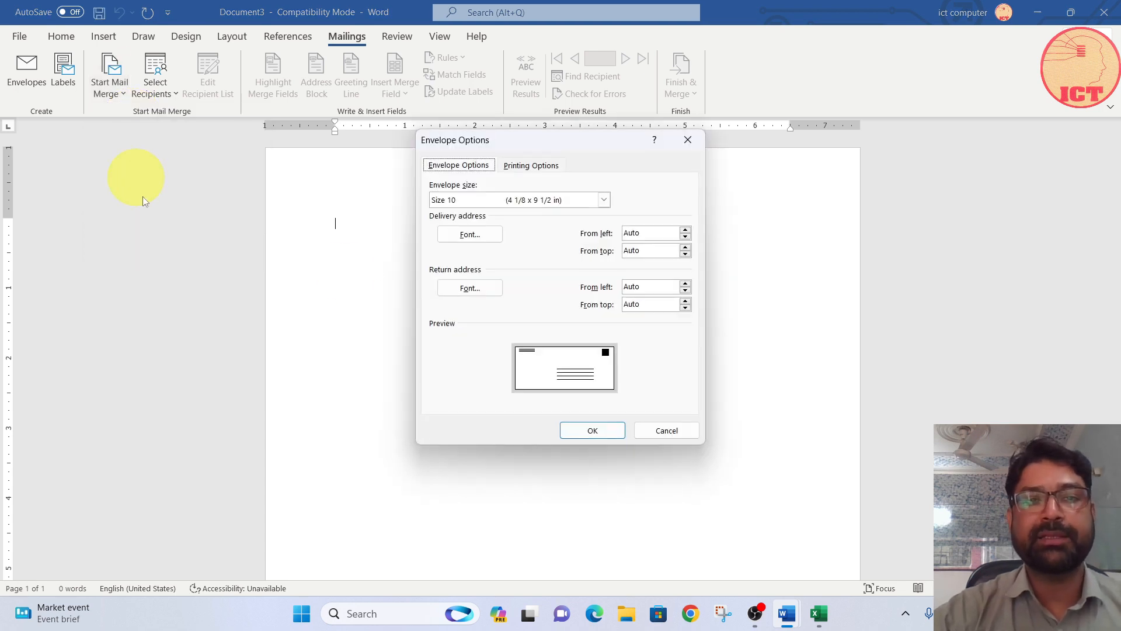
pyautogui.click(535, 202)
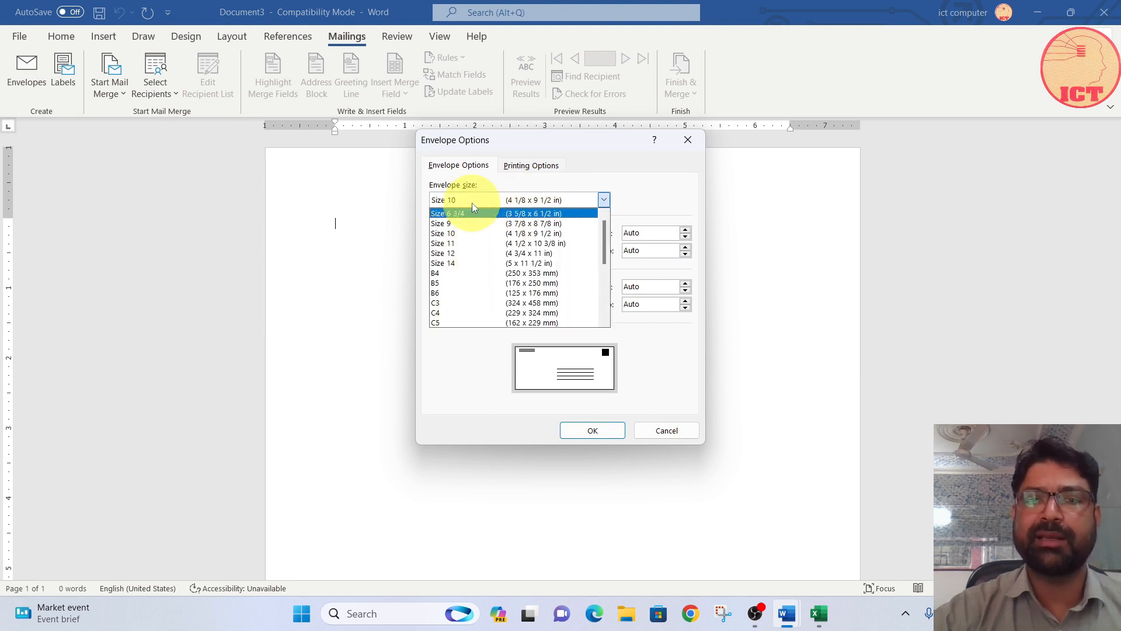
pyautogui.click(473, 200)
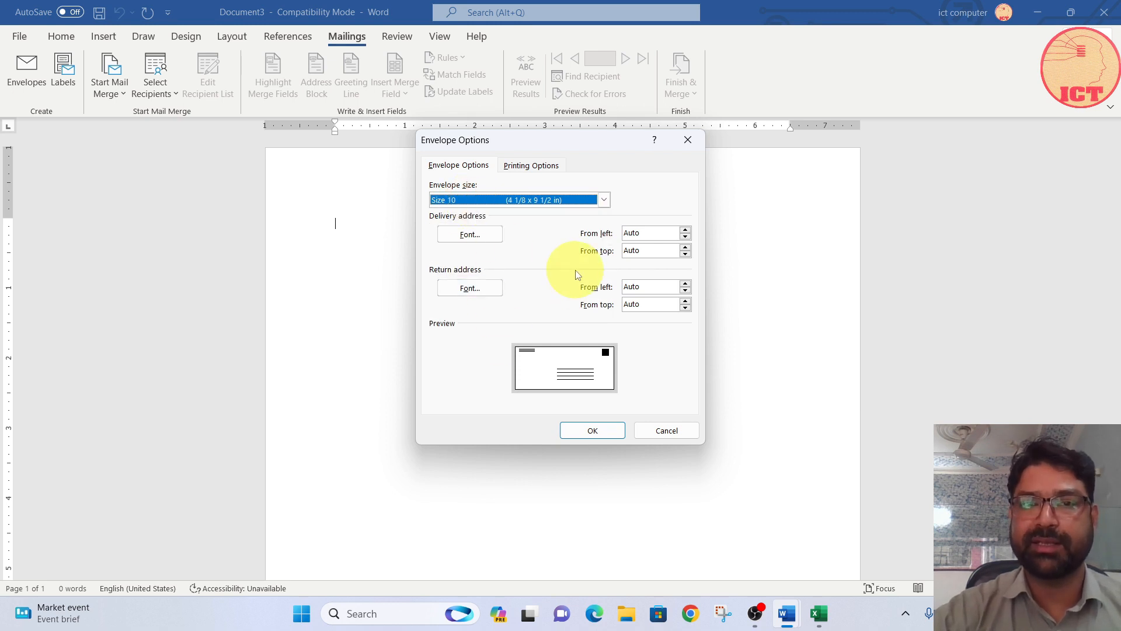
pyautogui.click(594, 432)
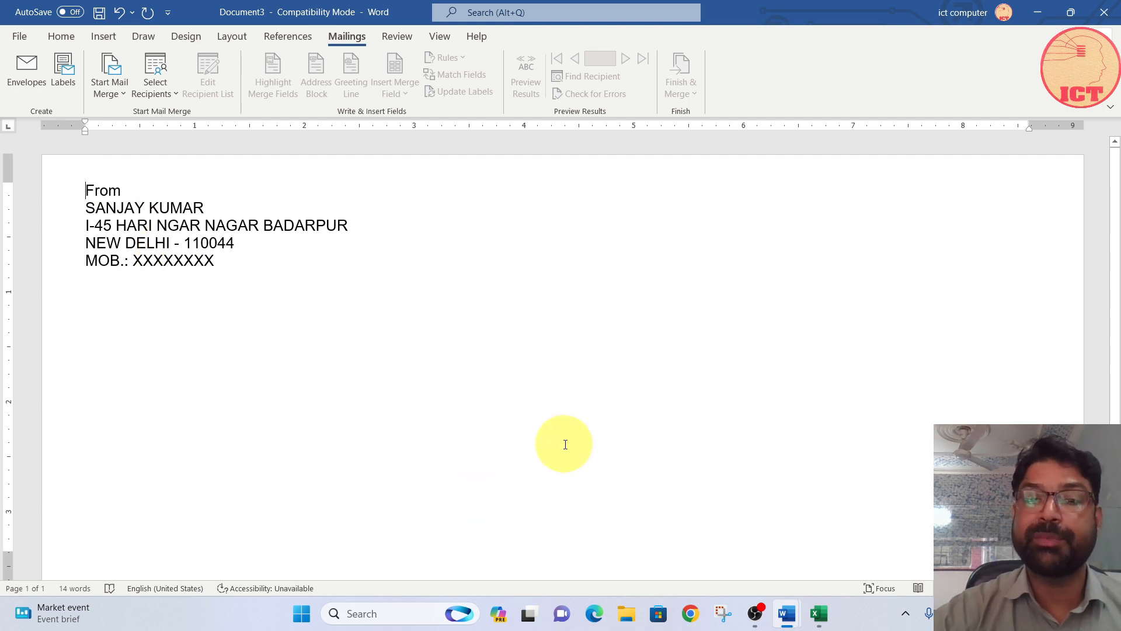
pyautogui.click(556, 444)
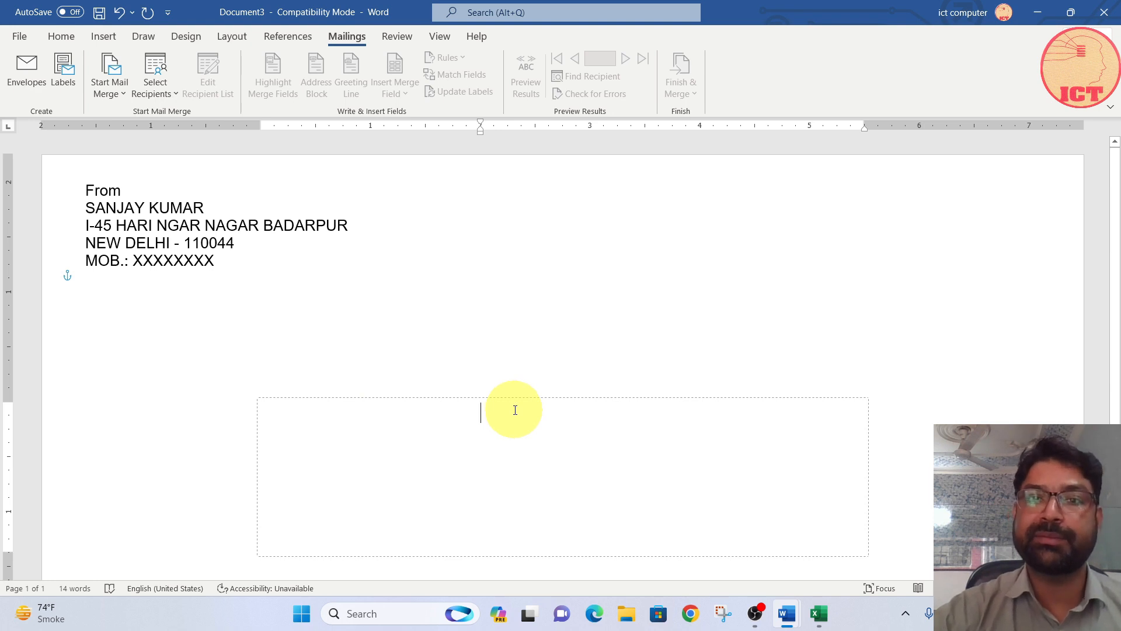
# Step: Start the Step-by-Step Mail Merge Wizard and advance to recipient selection, keeping Envelopes as document type and the current document as starting point
pyautogui.click(122, 89)
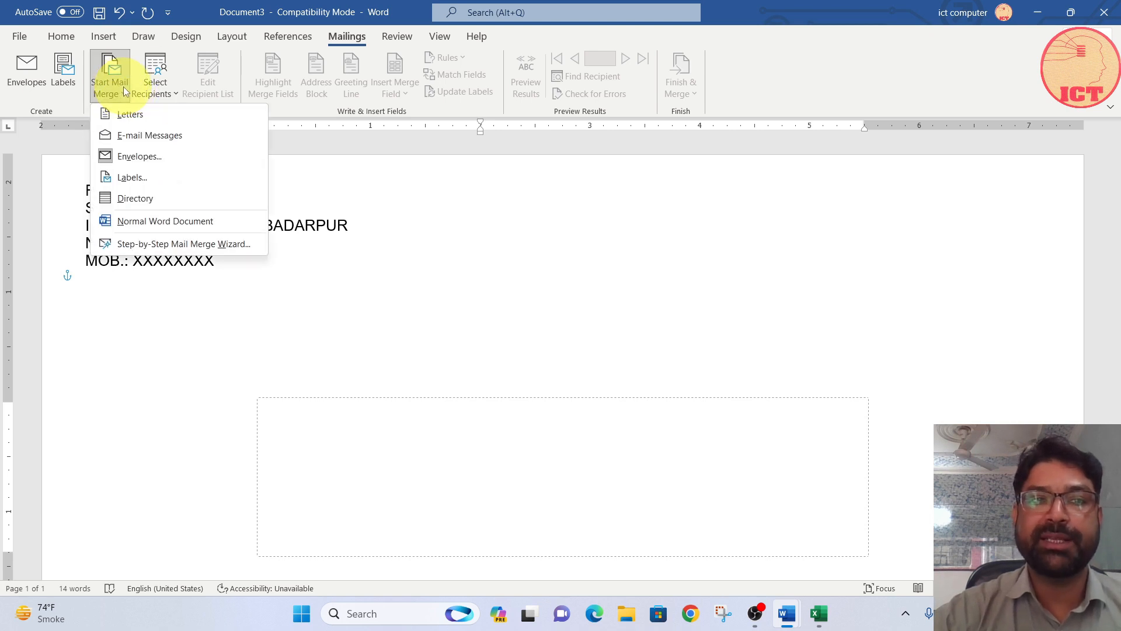
pyautogui.click(156, 244)
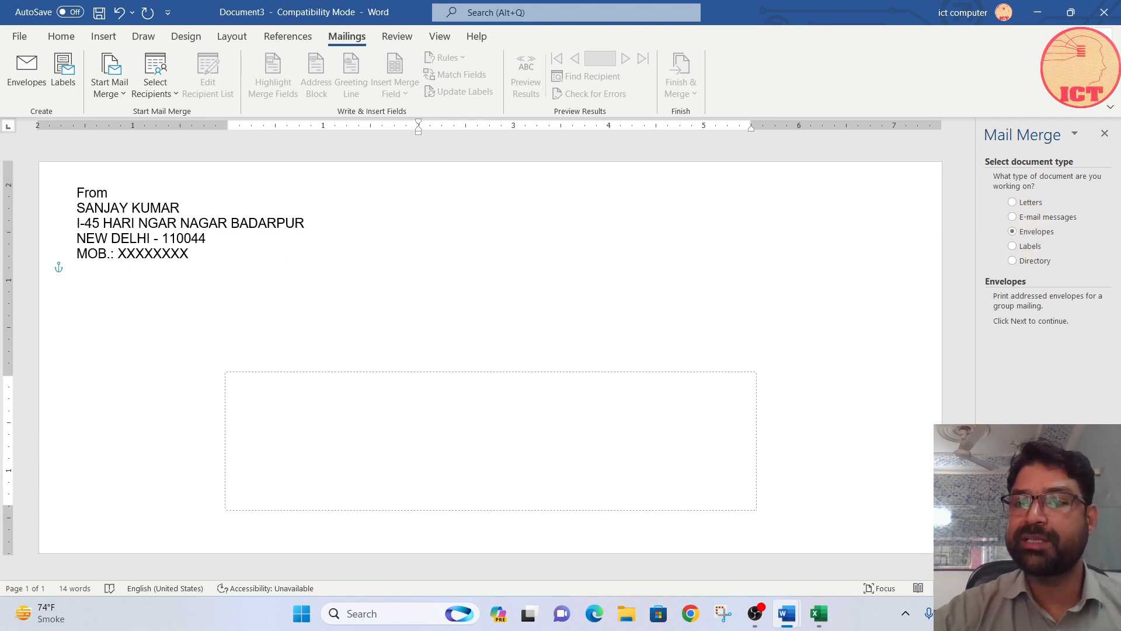
pyautogui.click(1045, 566)
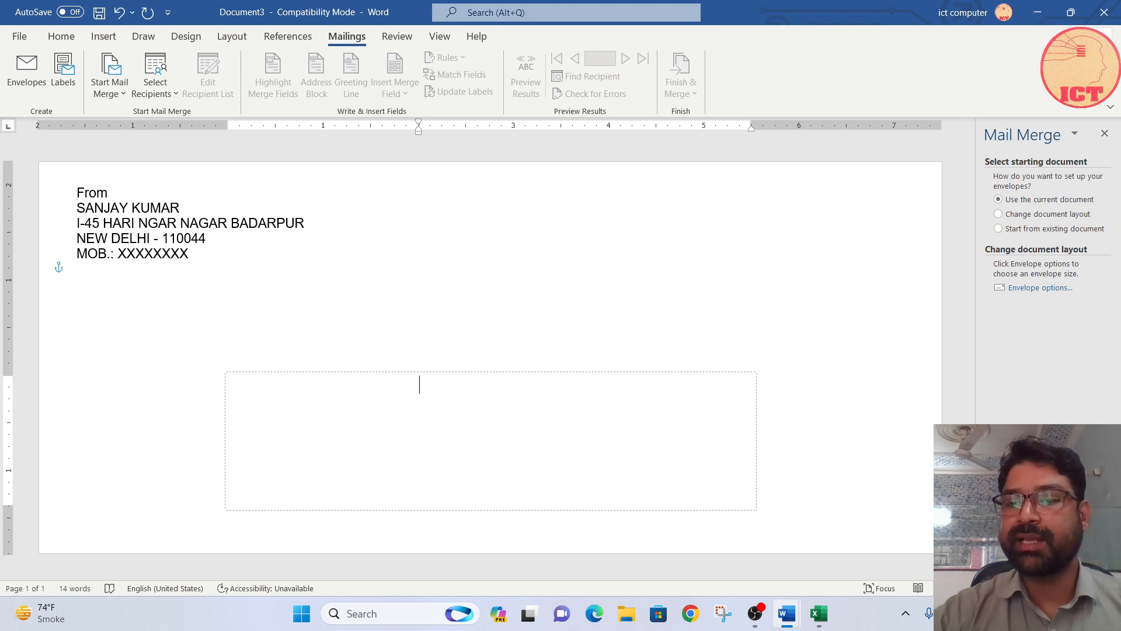
pyautogui.click(1043, 554)
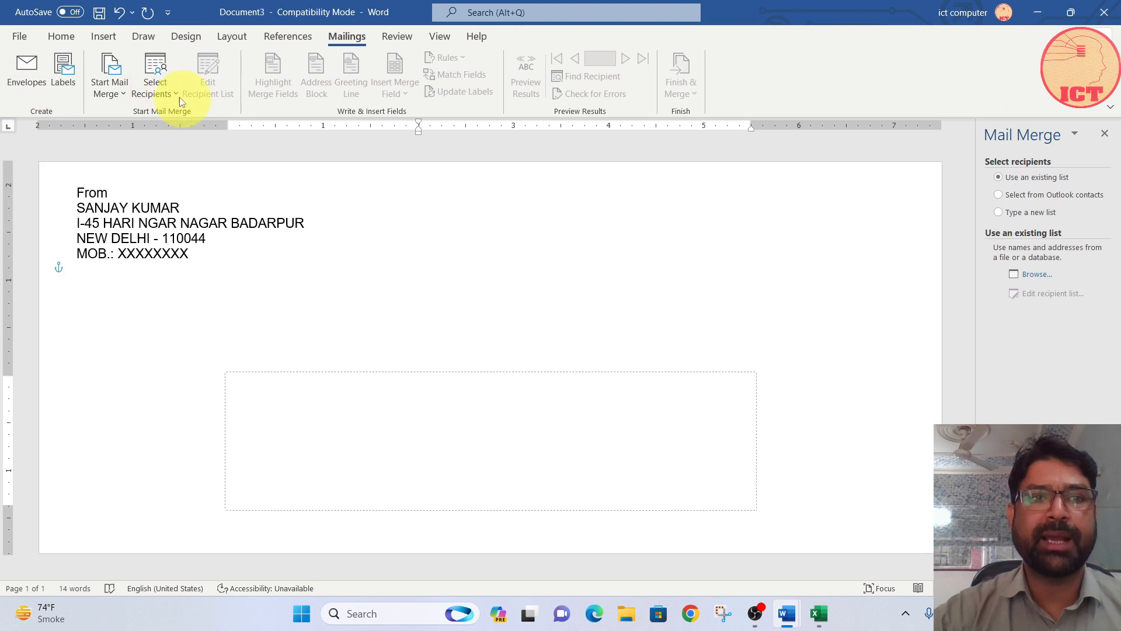
# Step: Choose to type a new recipient list and create a blank address list for it
pyautogui.click(154, 94)
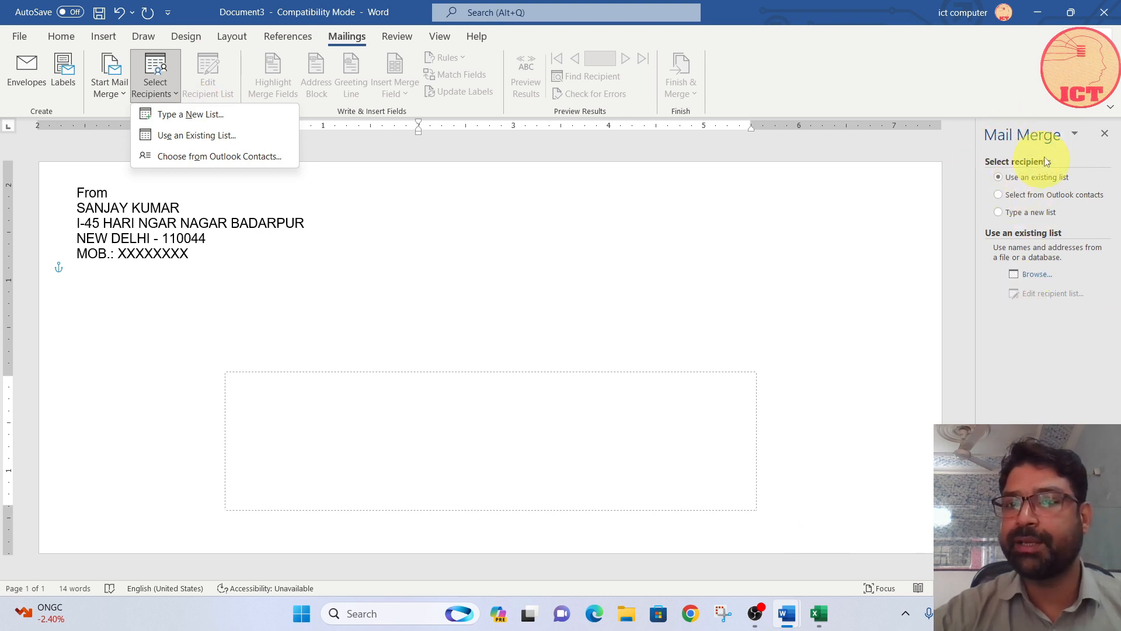
pyautogui.click(1001, 212)
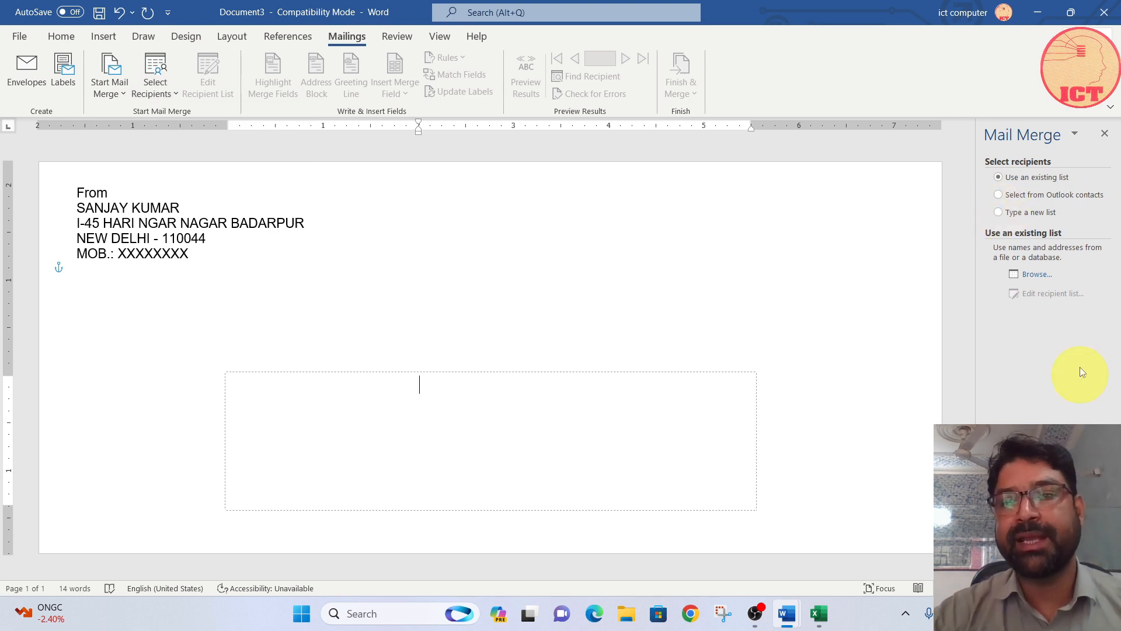
pyautogui.click(1004, 213)
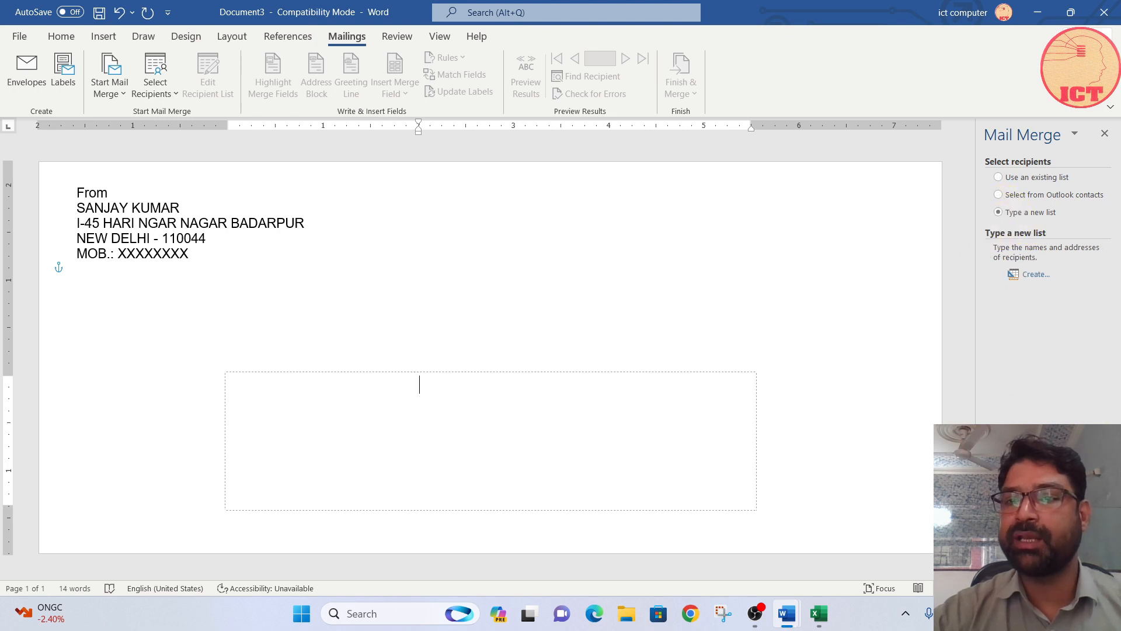
pyautogui.click(1035, 274)
pyautogui.click(756, 406)
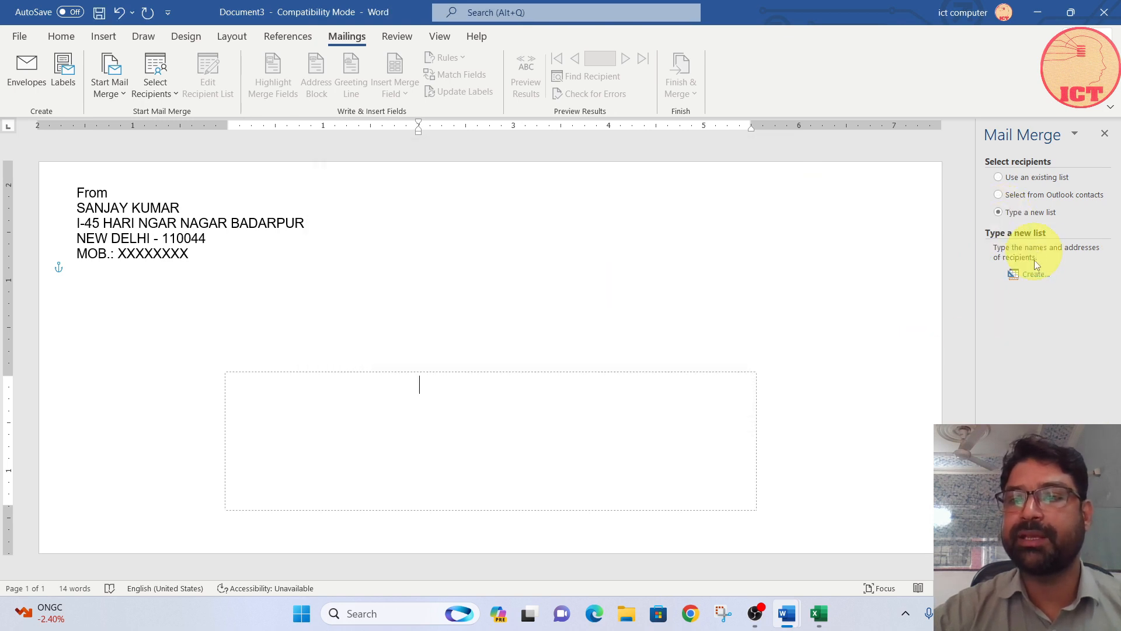
pyautogui.click(1037, 275)
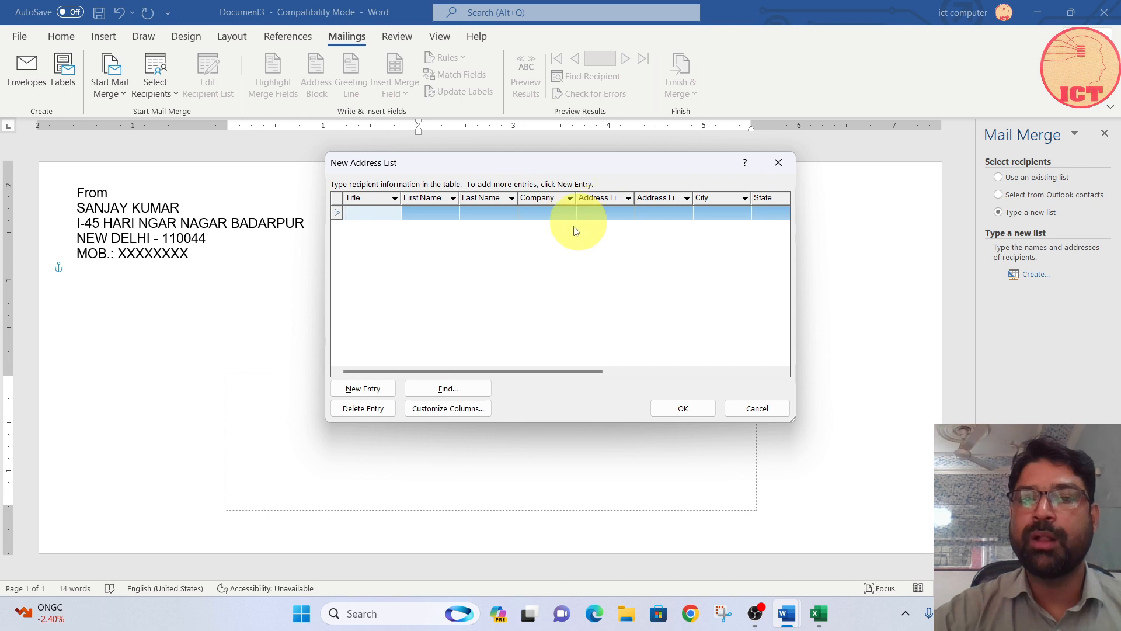
pyautogui.moveTo(575, 374); pyautogui.dragTo(514, 367)
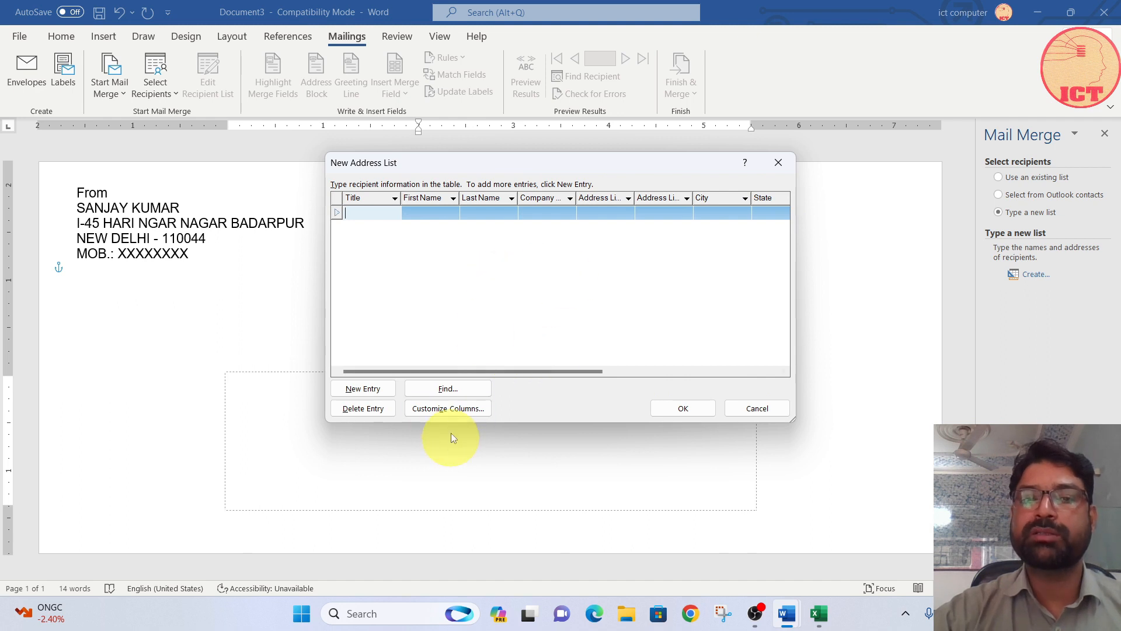
# Step: Customize the address list columns by deleting the Title and Last Name fields
pyautogui.click(454, 408)
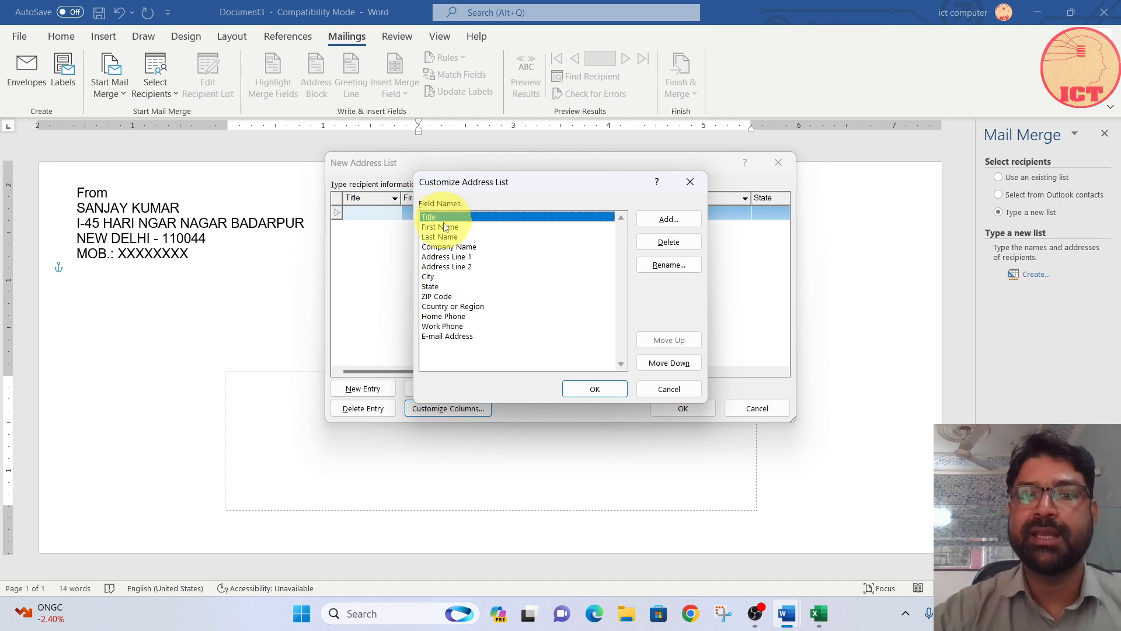
pyautogui.click(669, 242)
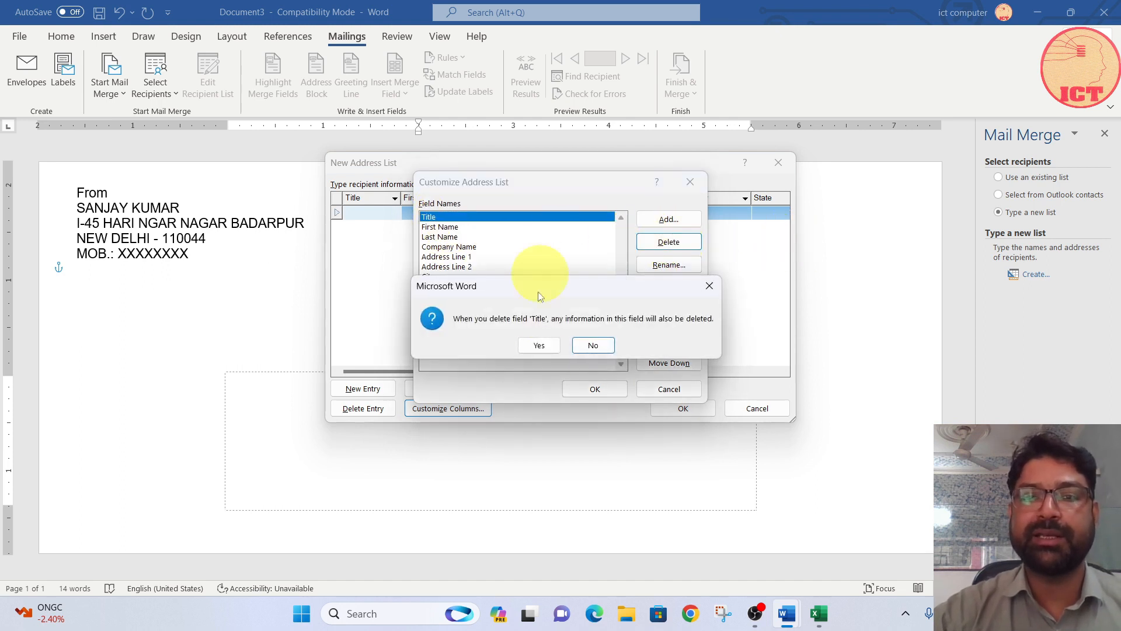
pyautogui.click(539, 345)
pyautogui.click(441, 227)
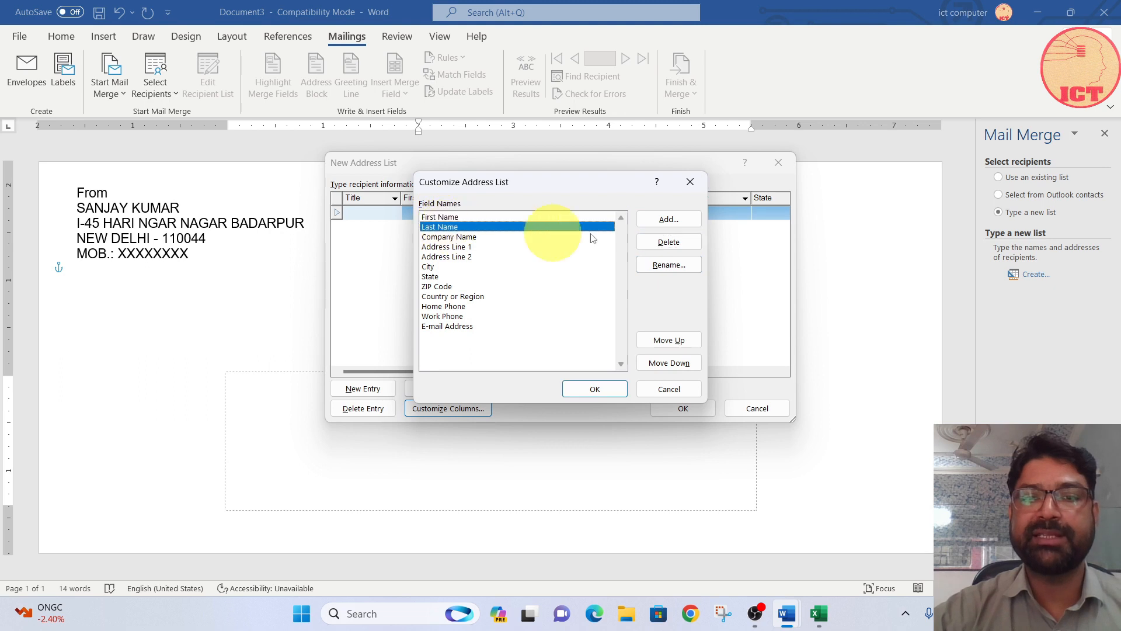
pyautogui.click(669, 243)
pyautogui.click(538, 344)
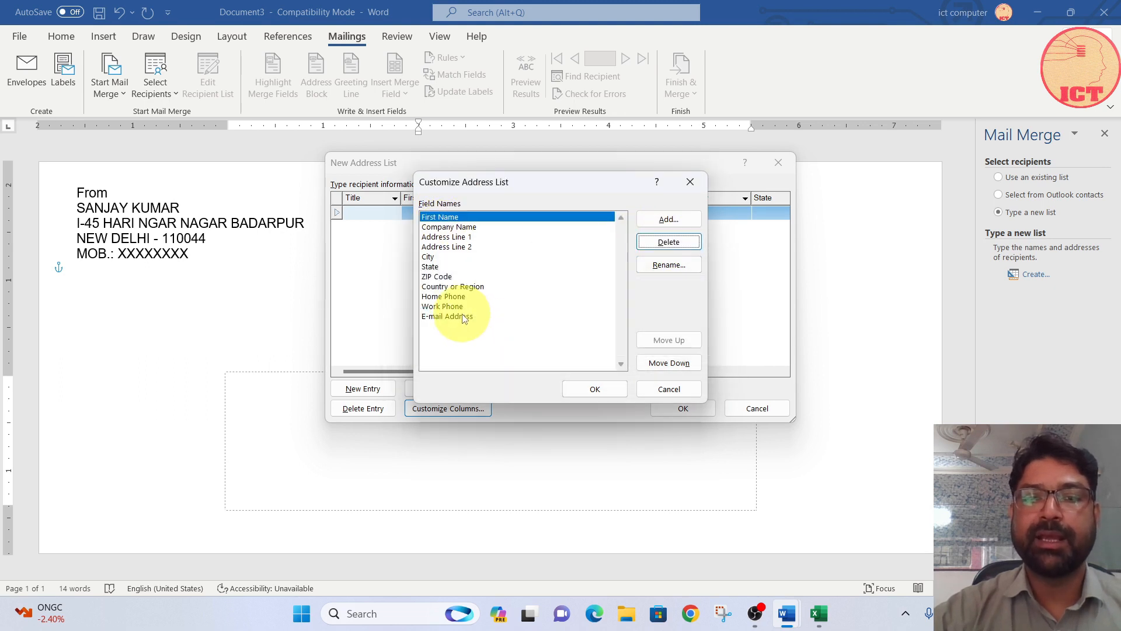
# Step: Delete the E-mail Address, Work Phone and Home Phone fields from the address list columns
pyautogui.click(463, 318)
pyautogui.click(669, 242)
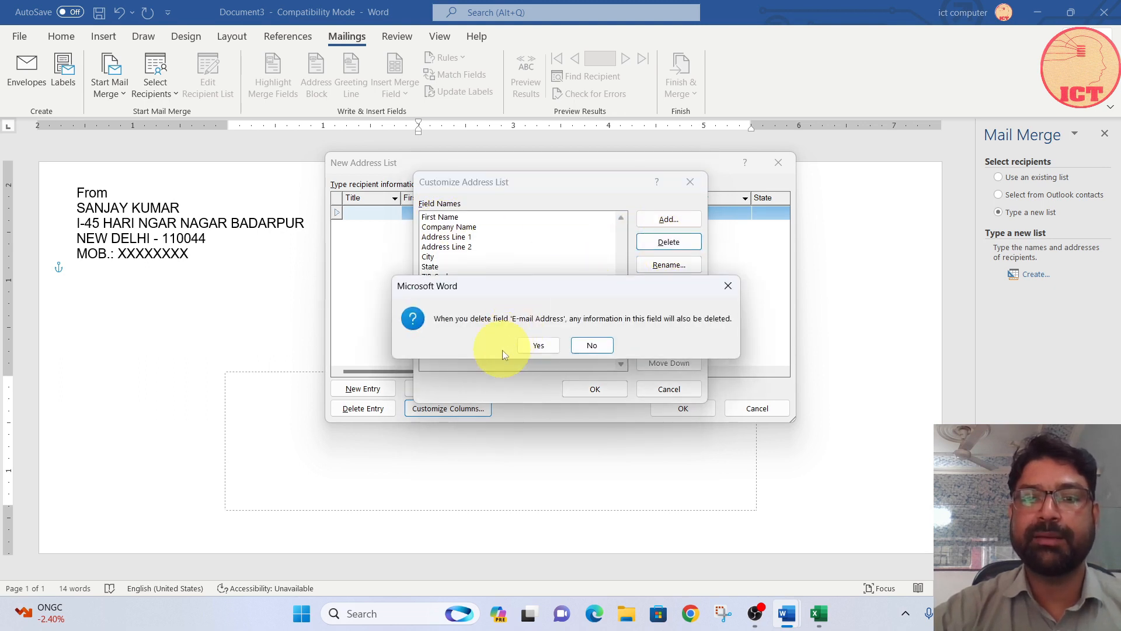
pyautogui.click(538, 346)
pyautogui.click(668, 242)
pyautogui.click(552, 348)
pyautogui.click(669, 242)
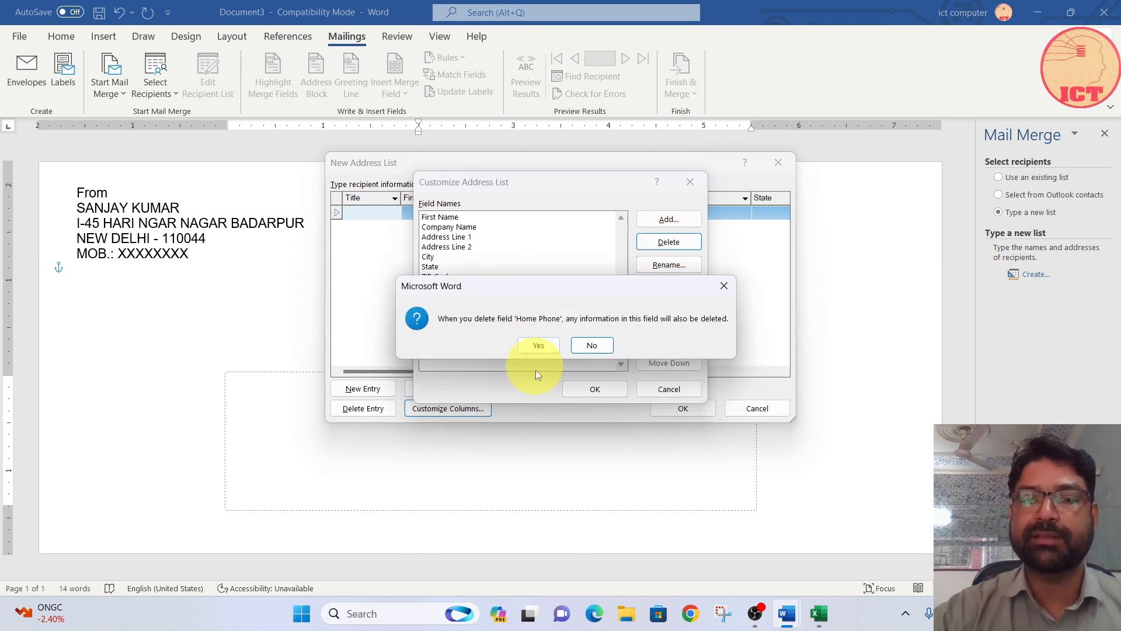
pyautogui.click(541, 345)
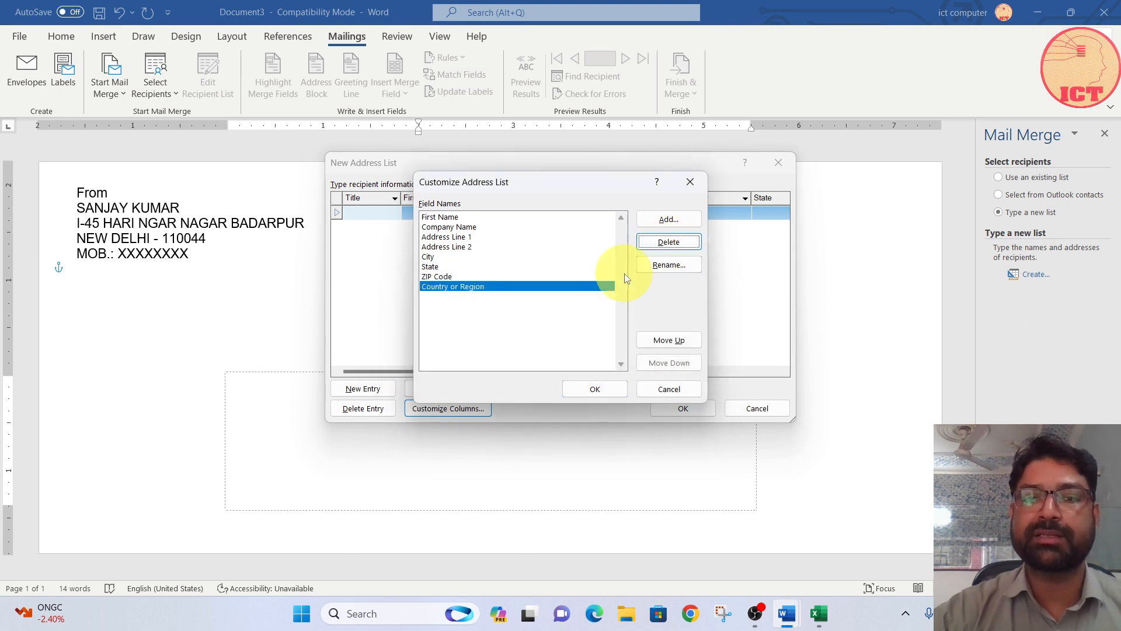
# Step: Delete the Country or Region, ZIP Code, State and Address Line 2 fields from the address list columns
pyautogui.click(669, 242)
pyautogui.click(545, 347)
pyautogui.click(666, 242)
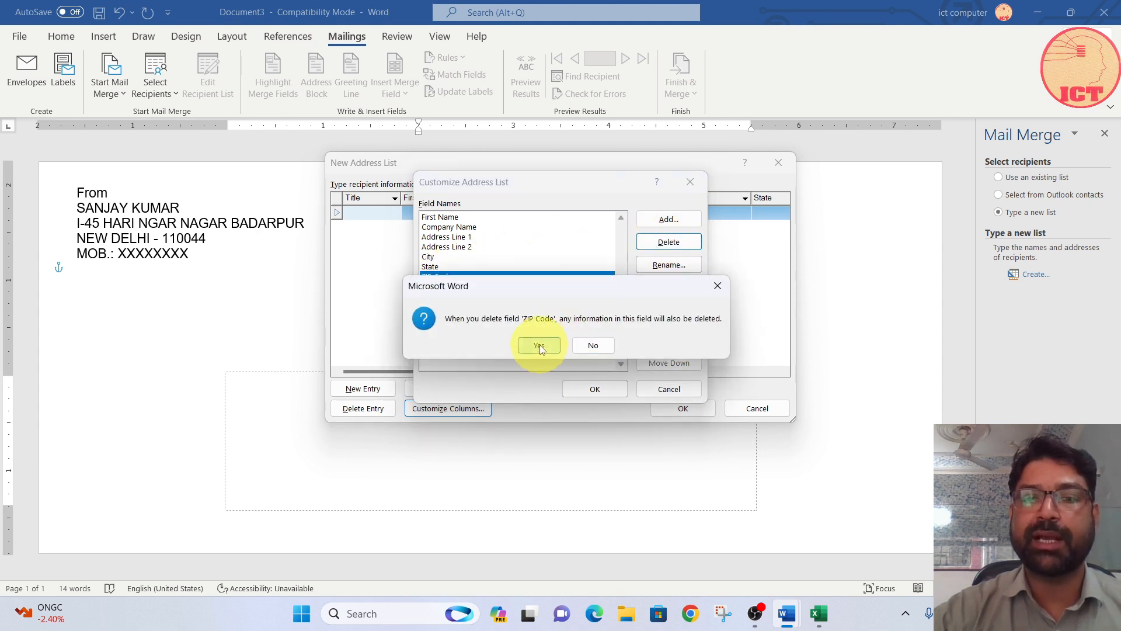
pyautogui.click(542, 346)
pyautogui.click(669, 241)
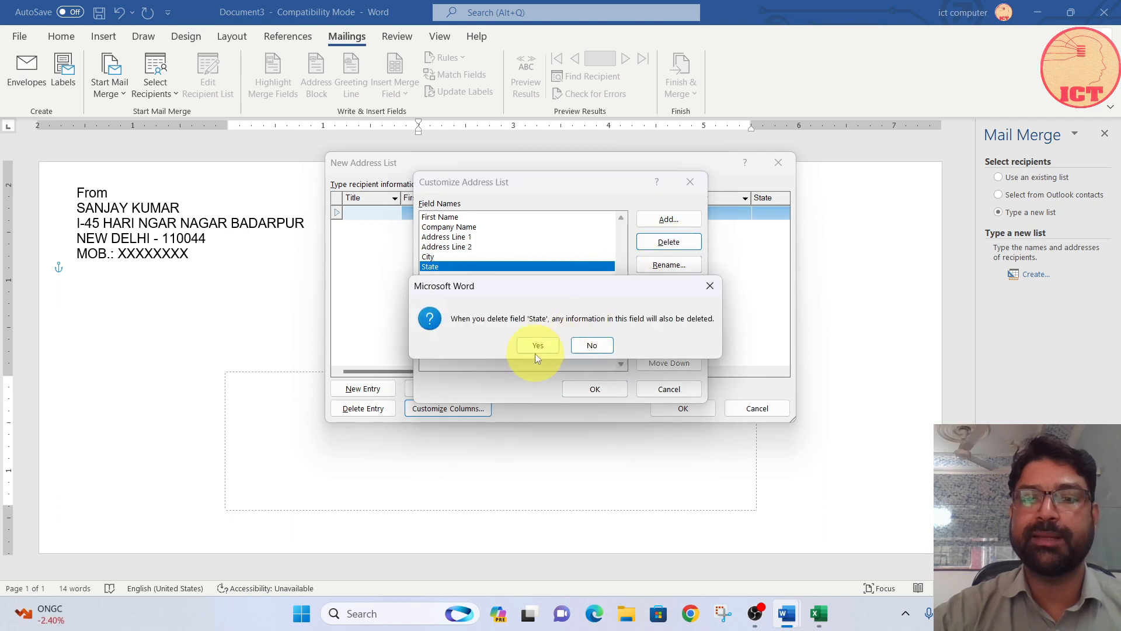
pyautogui.click(542, 346)
pyautogui.click(474, 247)
pyautogui.click(669, 242)
pyautogui.click(539, 345)
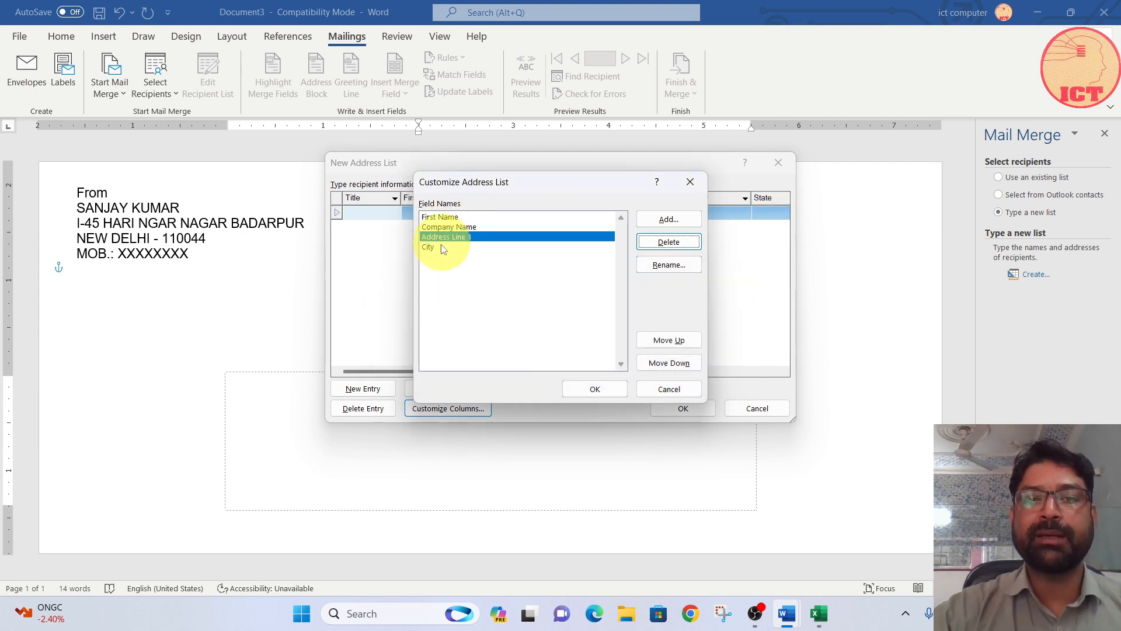
# Step: Move the Address Line 1 field up and back down in the column order, and accept the customized columns
pyautogui.click(679, 344)
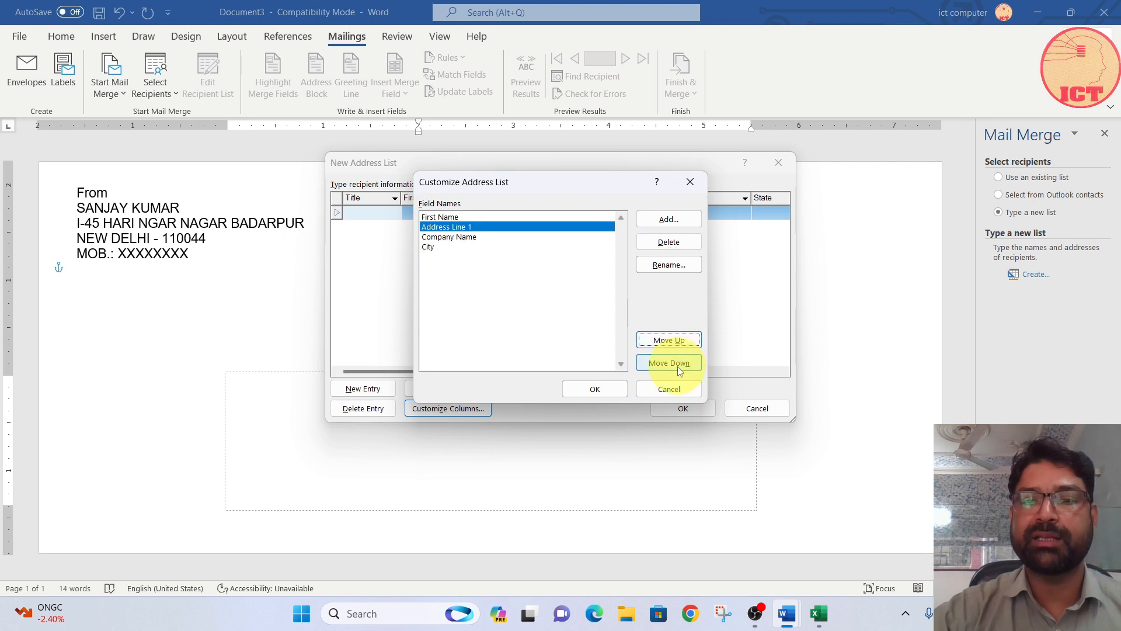
pyautogui.click(681, 367)
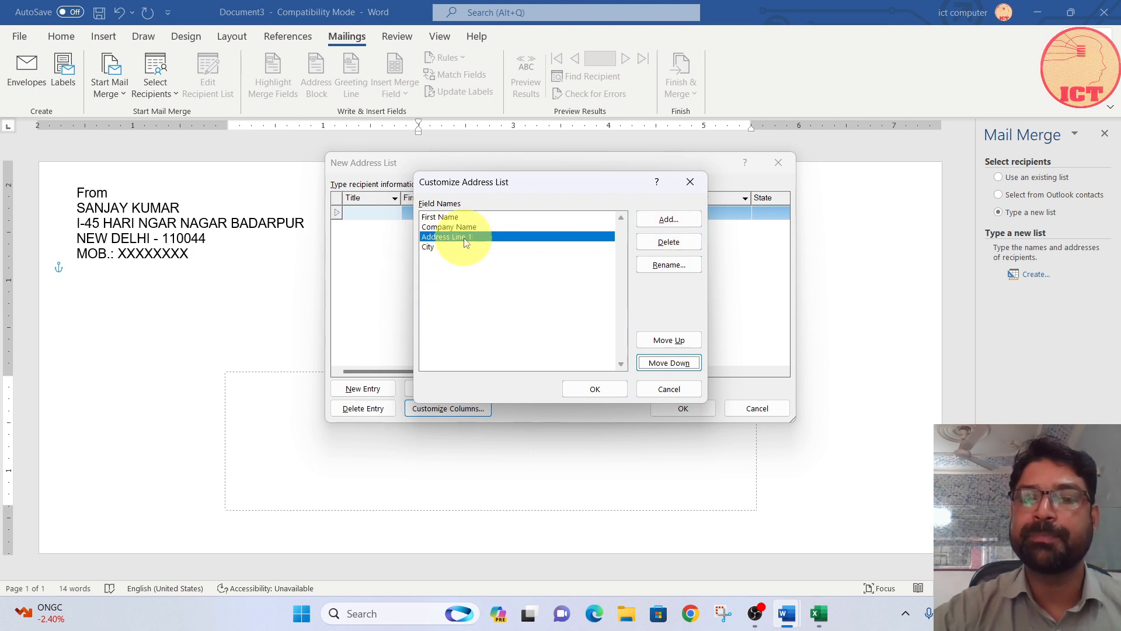
pyautogui.click(600, 389)
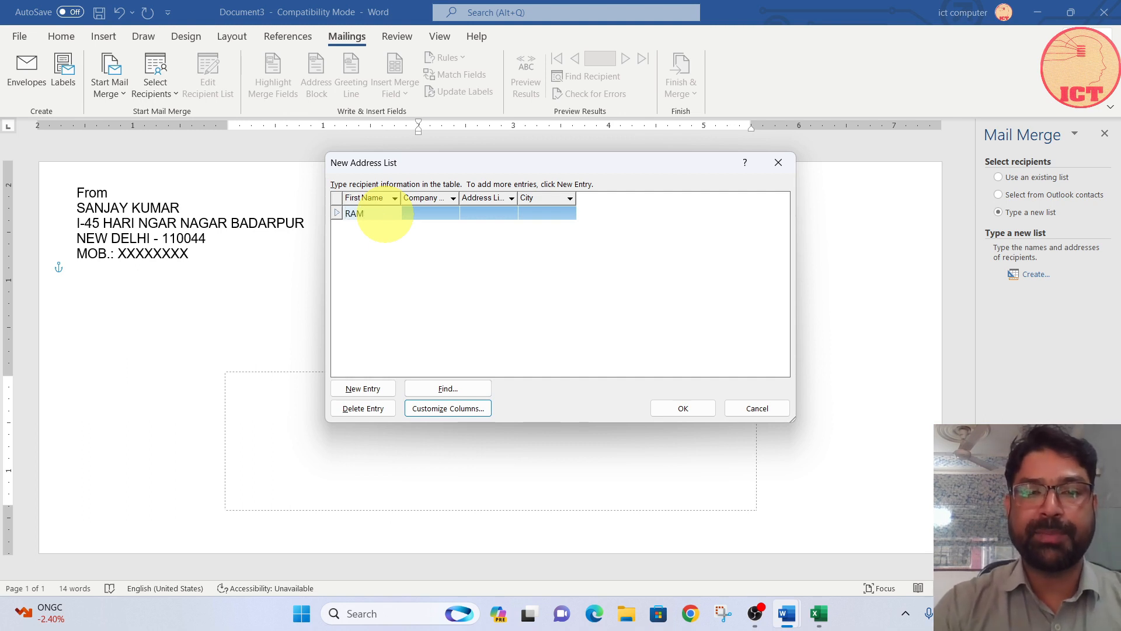
# Step: Fill in the address list with three recipients, giving each a name, the company ICT COMPUTERS, a street address and a city
pyautogui.press('Tab')
pyautogui.write('ICT C')
pyautogui.write('OMPUTERS')
pyautogui.press('Tab')
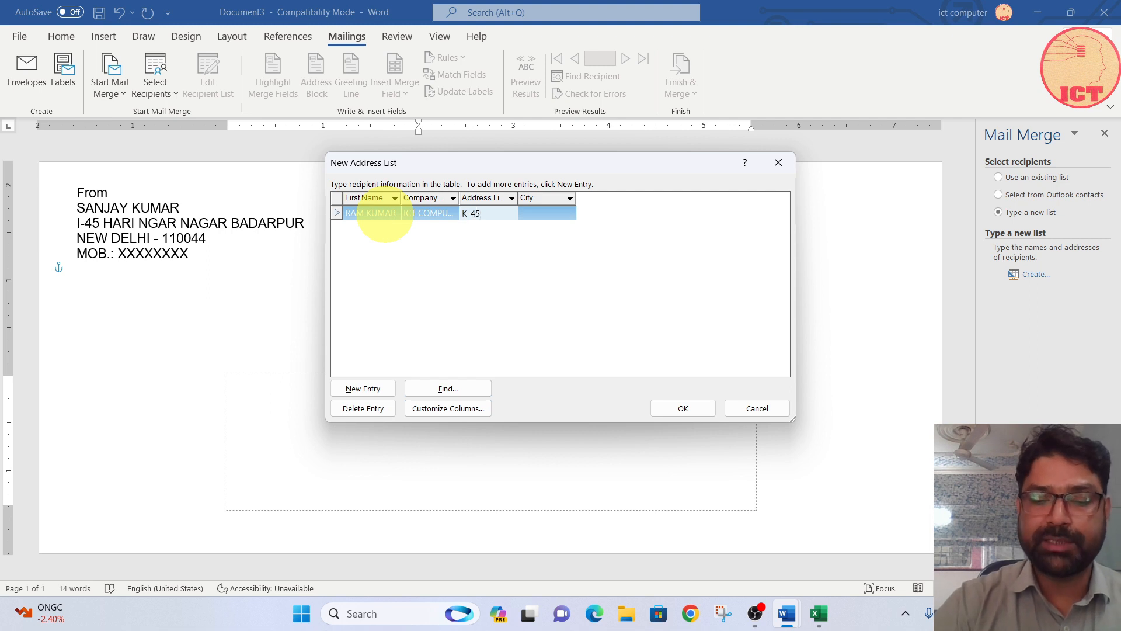
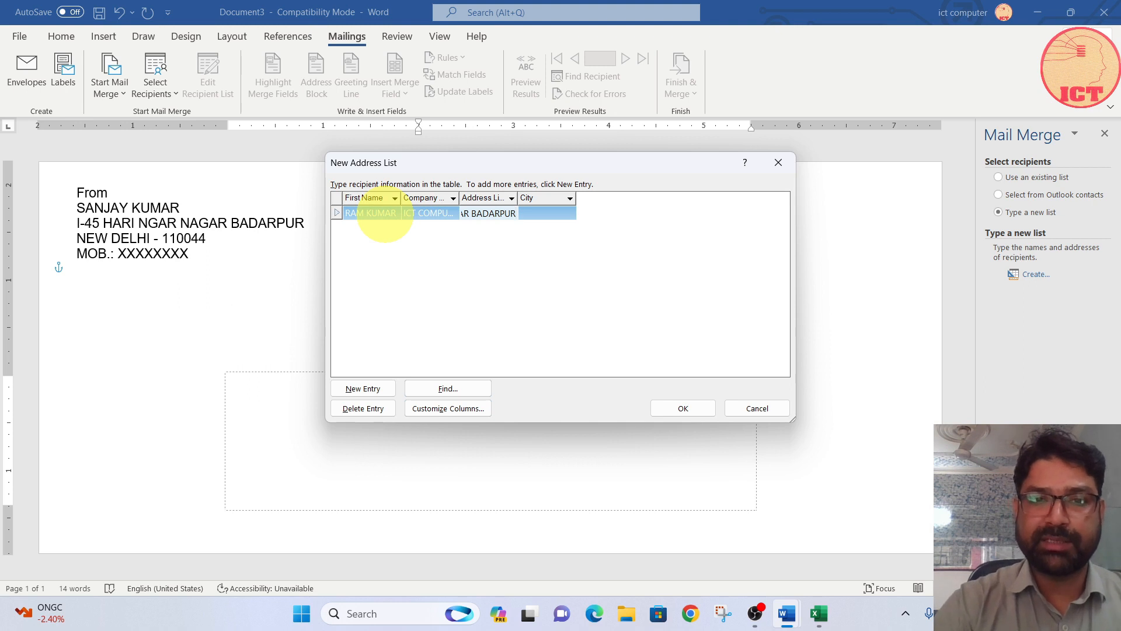
pyautogui.click(386, 214)
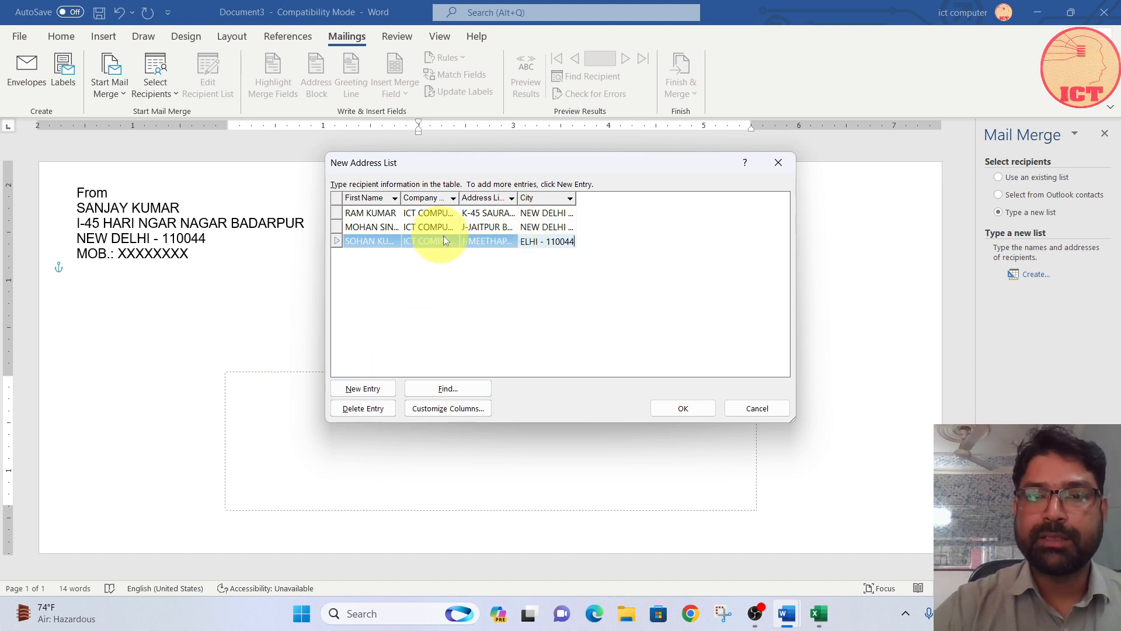
# Step: Add a blank entry to the address list and save the list as ICT in My Data Sources
pyautogui.click(363, 389)
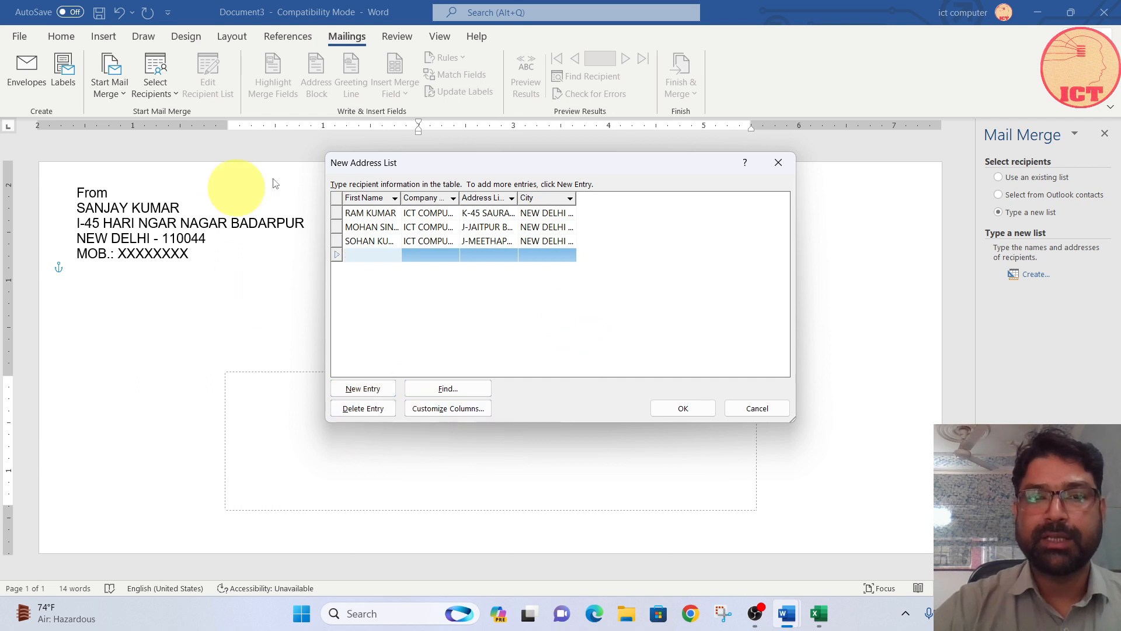
pyautogui.click(683, 409)
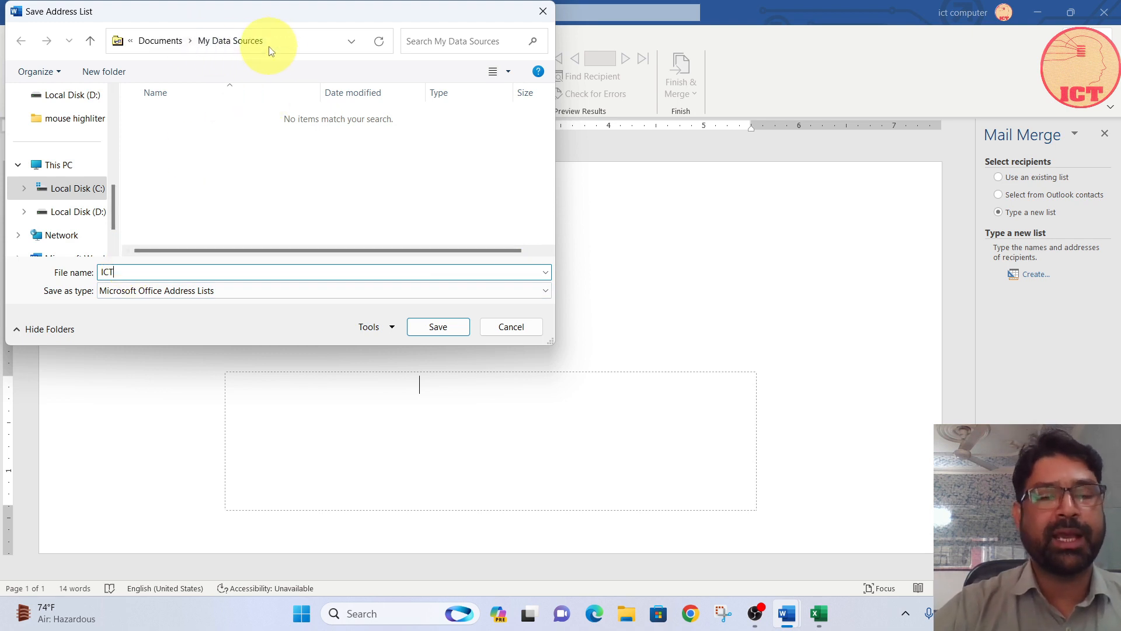
pyautogui.click(438, 326)
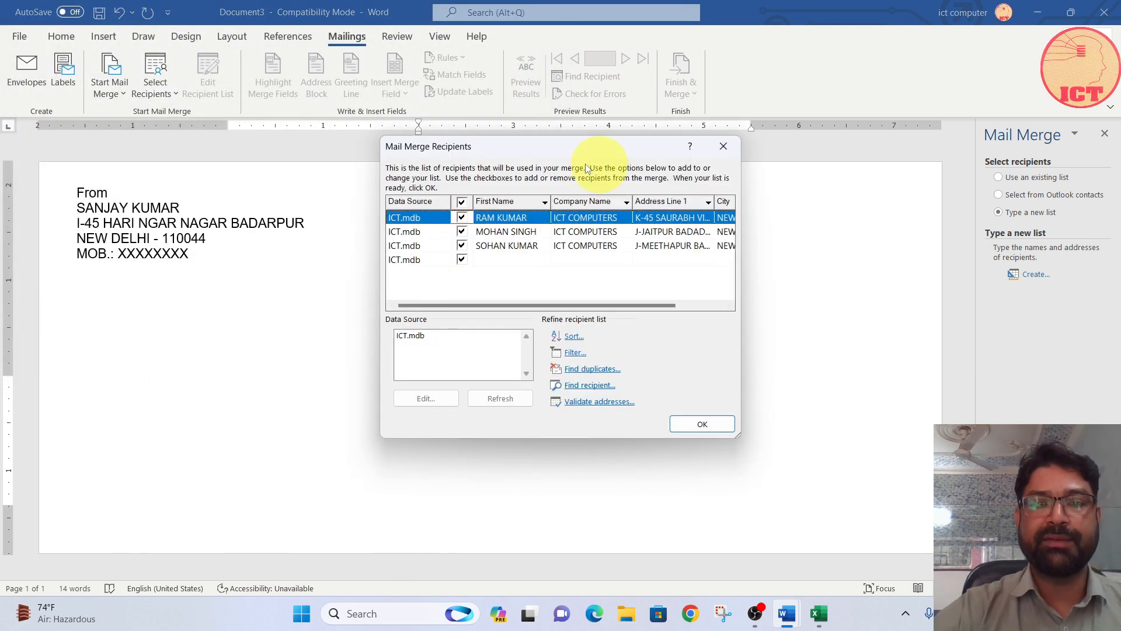
# Step: Exclude the blank entry from the mail merge recipients and accept the recipient list
pyautogui.click(466, 261)
pyautogui.click(463, 260)
pyautogui.click(696, 425)
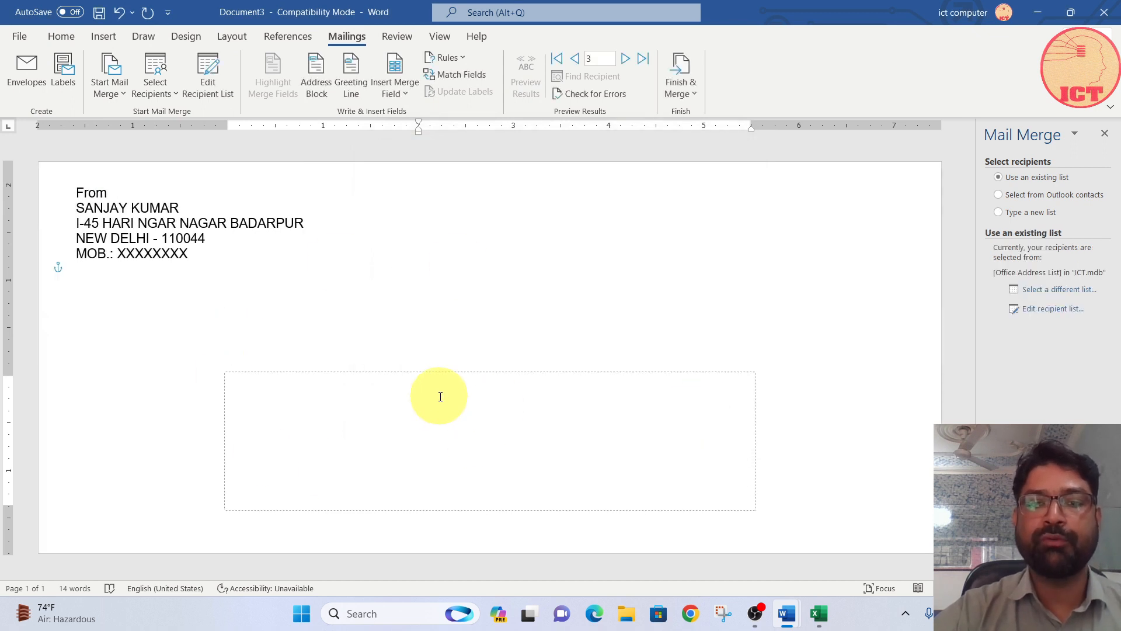
# Step: Insert the First_Name, Company_Name, Address_Line_1 and City merge fields on separate lines in the envelope's recipient address box
pyautogui.click(397, 88)
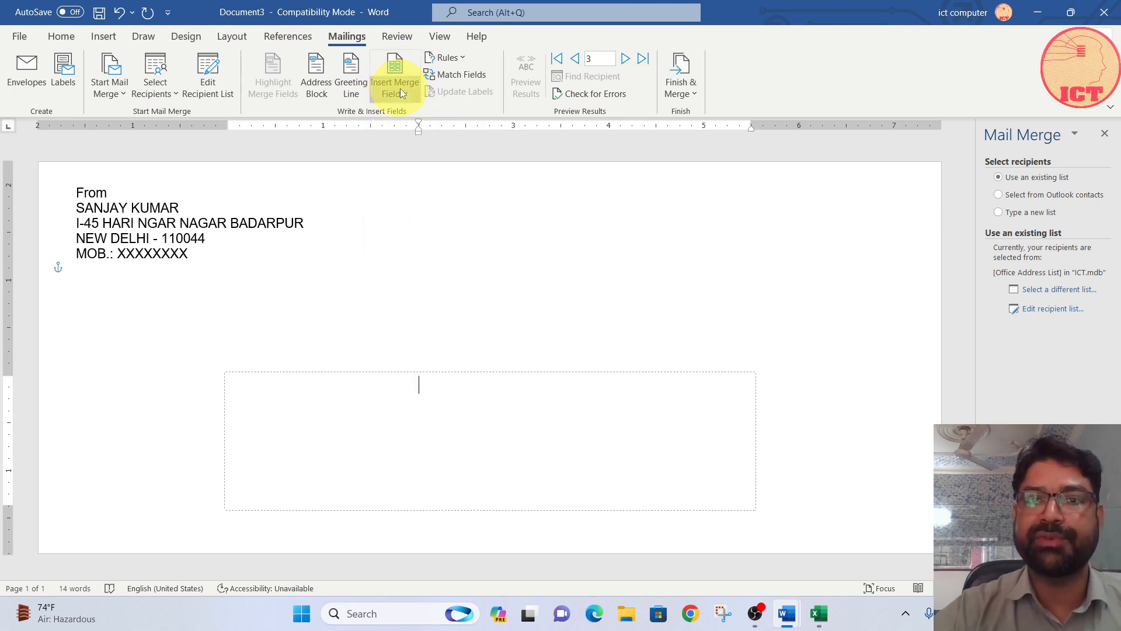
pyautogui.click(411, 110)
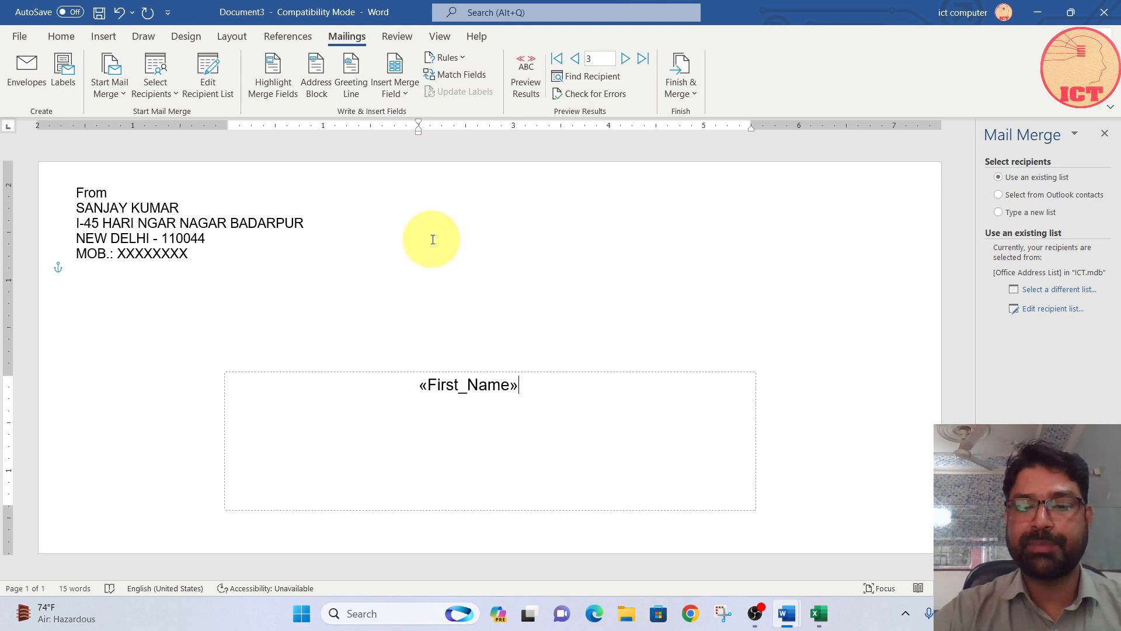
pyautogui.click(397, 91)
pyautogui.click(409, 131)
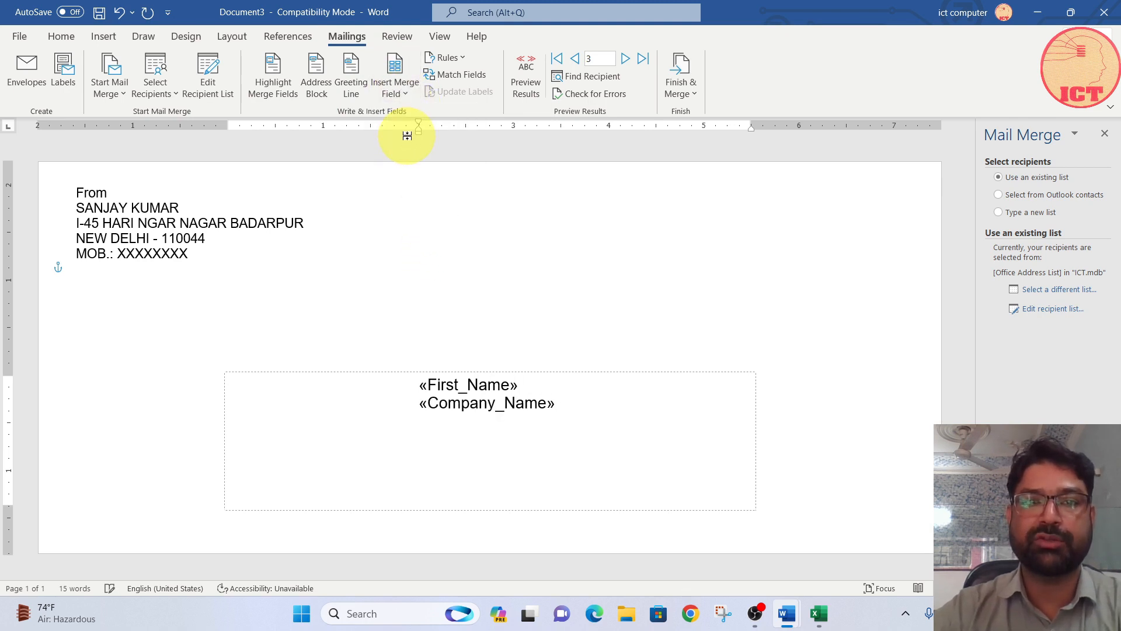
pyautogui.click(391, 84)
pyautogui.click(415, 156)
pyautogui.click(393, 92)
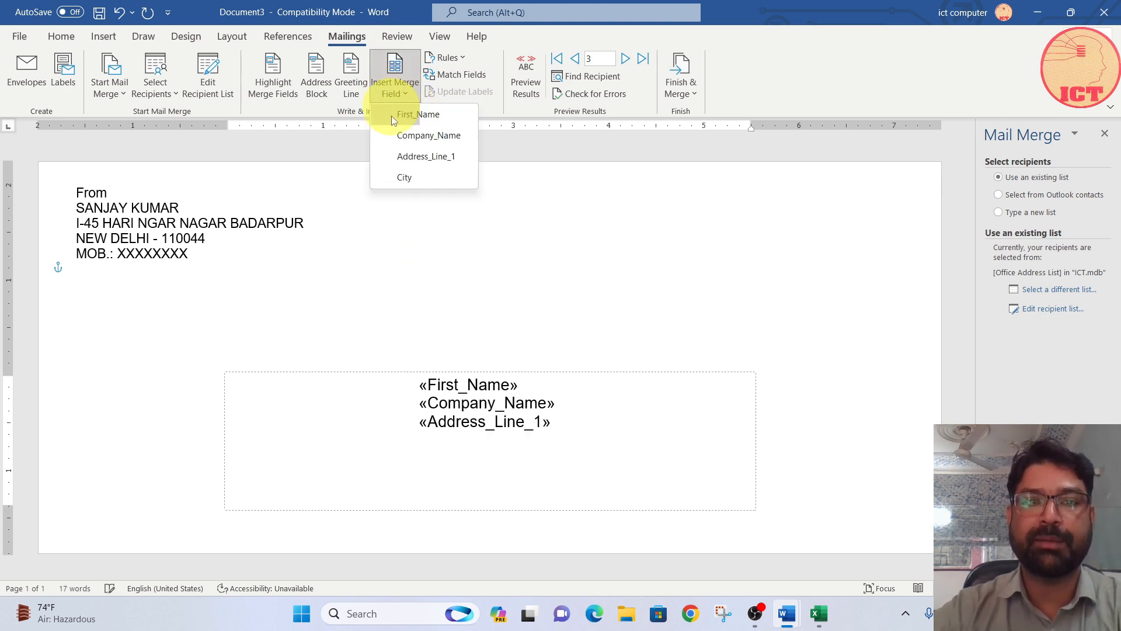
pyautogui.click(410, 177)
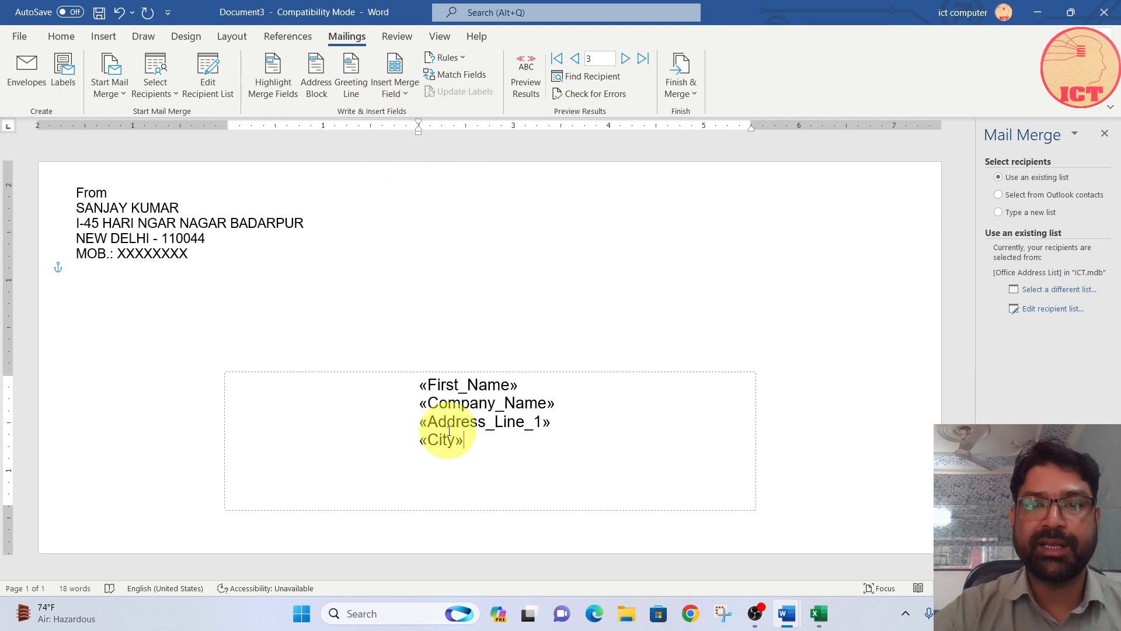
# Step: Preview the merge results and merge the records into a new document of individual envelopes
pyautogui.click(527, 79)
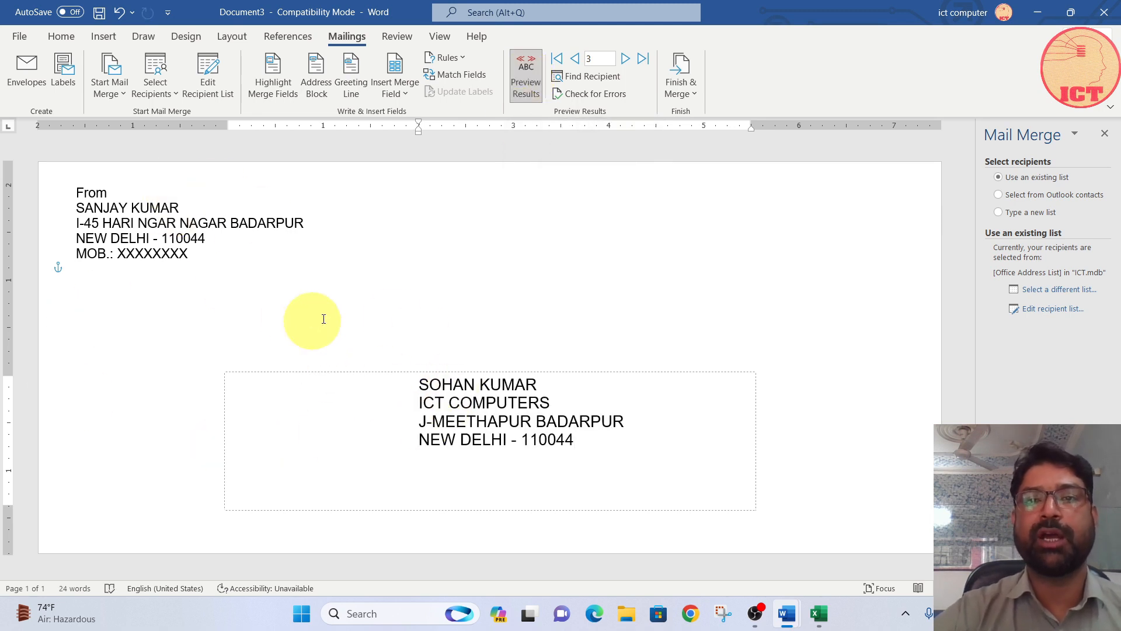
pyautogui.click(679, 89)
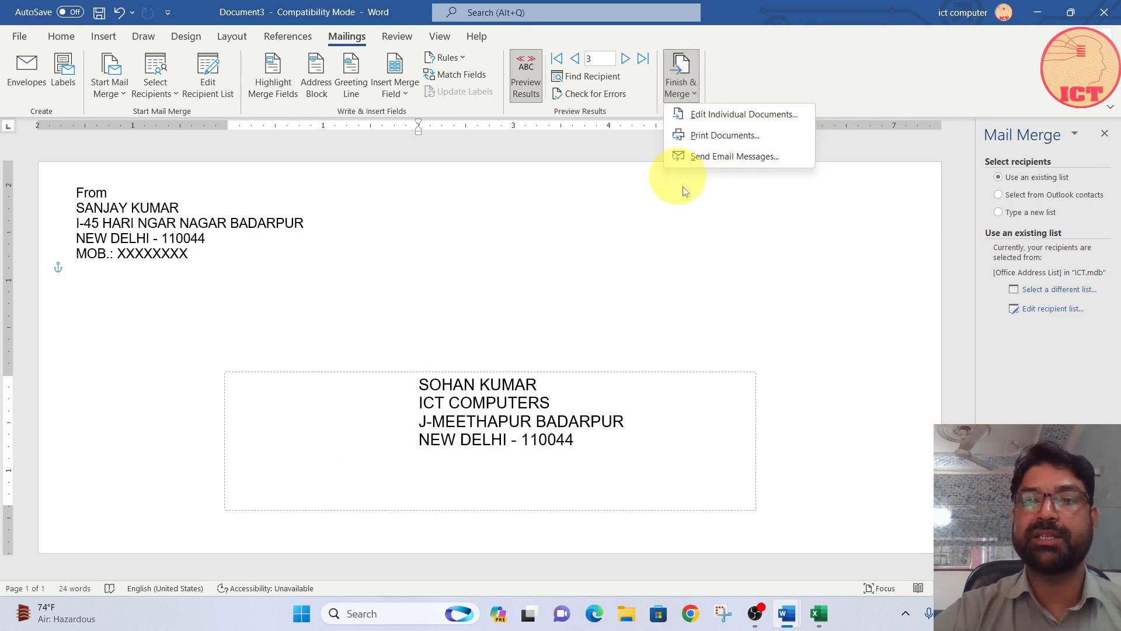
pyautogui.click(704, 117)
pyautogui.click(543, 334)
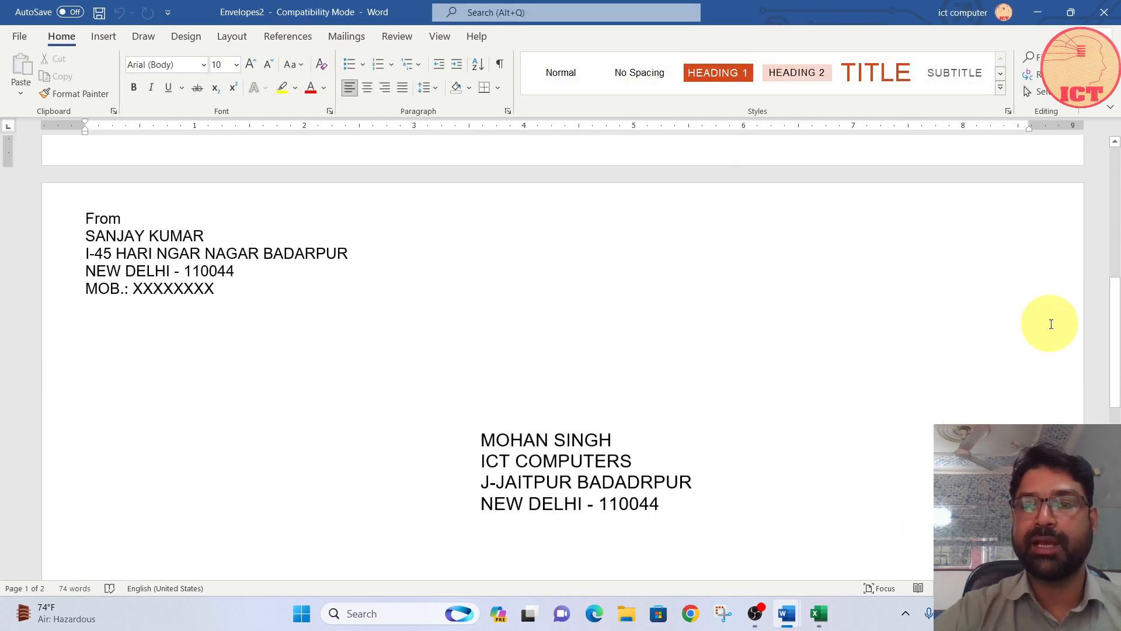
pyautogui.moveTo(1106, 306); pyautogui.dragTo(1107, 482)
pyautogui.scroll(15, 618, 393)
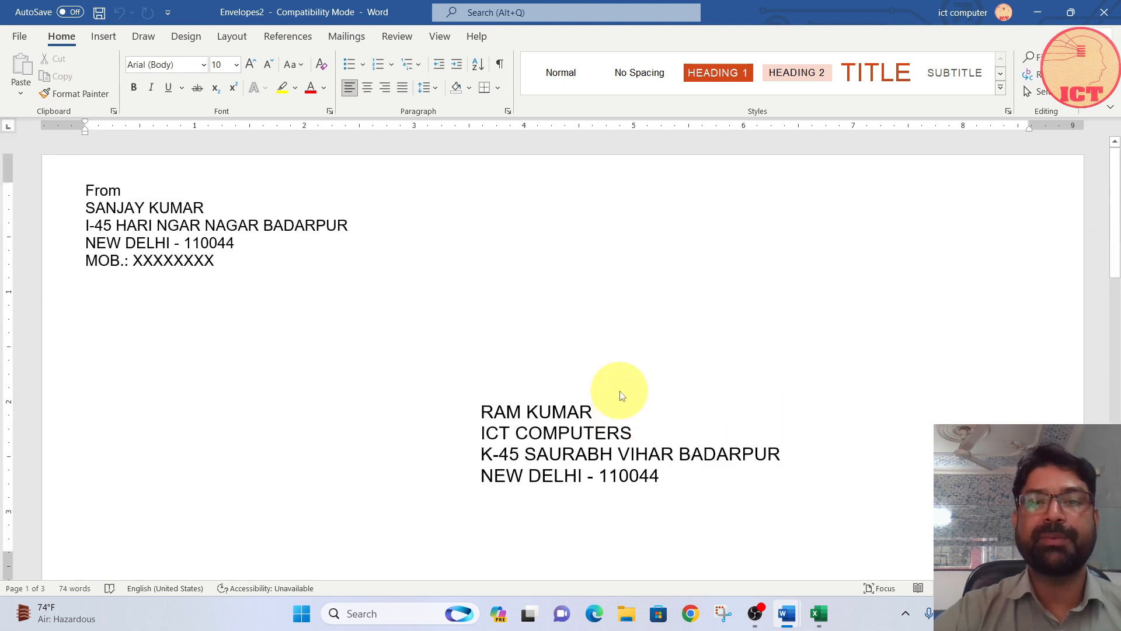
pyautogui.scroll(-5, 618, 393)
pyautogui.scroll(-4, 526, 327)
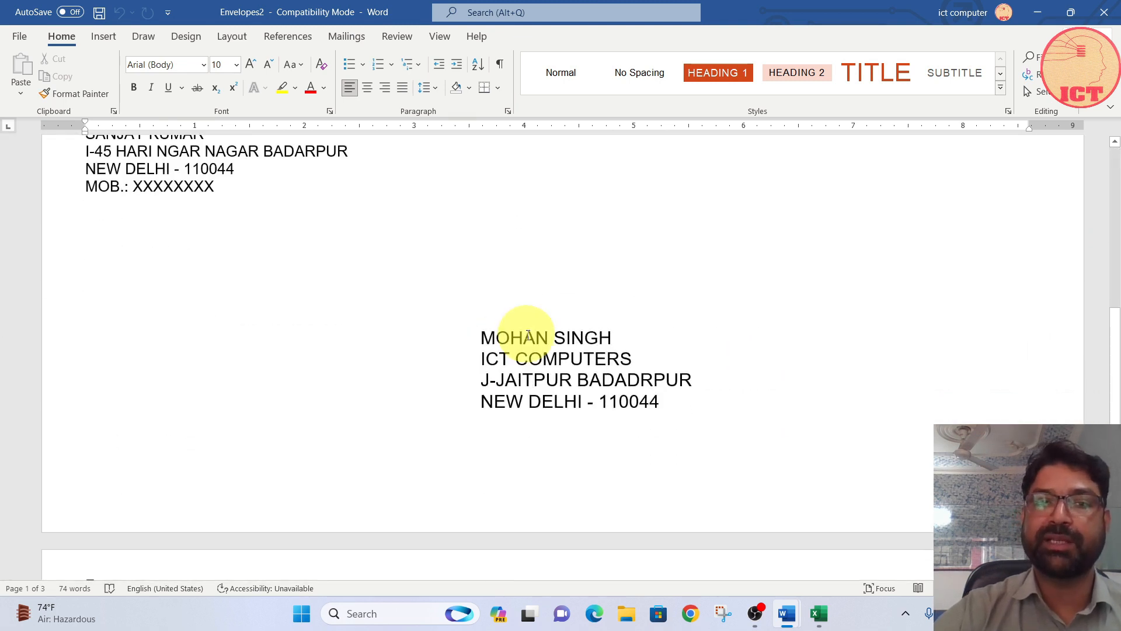
pyautogui.scroll(8, 527, 333)
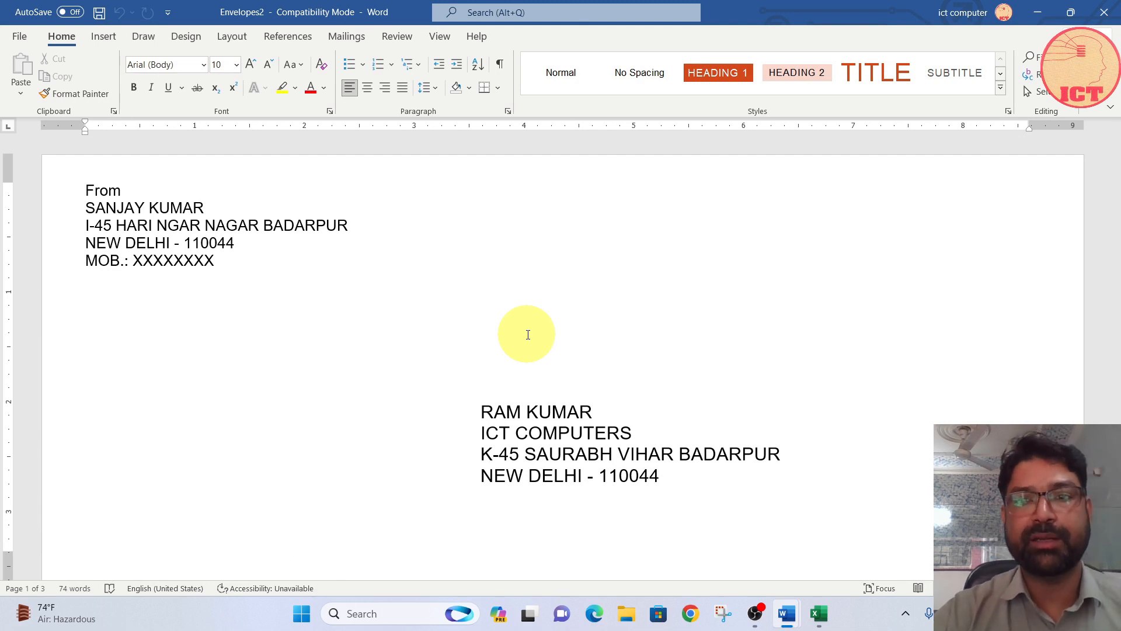
# Step: From a new blank document, generate a full page of the same 1/2 Letter label with a name, ICT COMPUTERS and the address
pyautogui.click(347, 36)
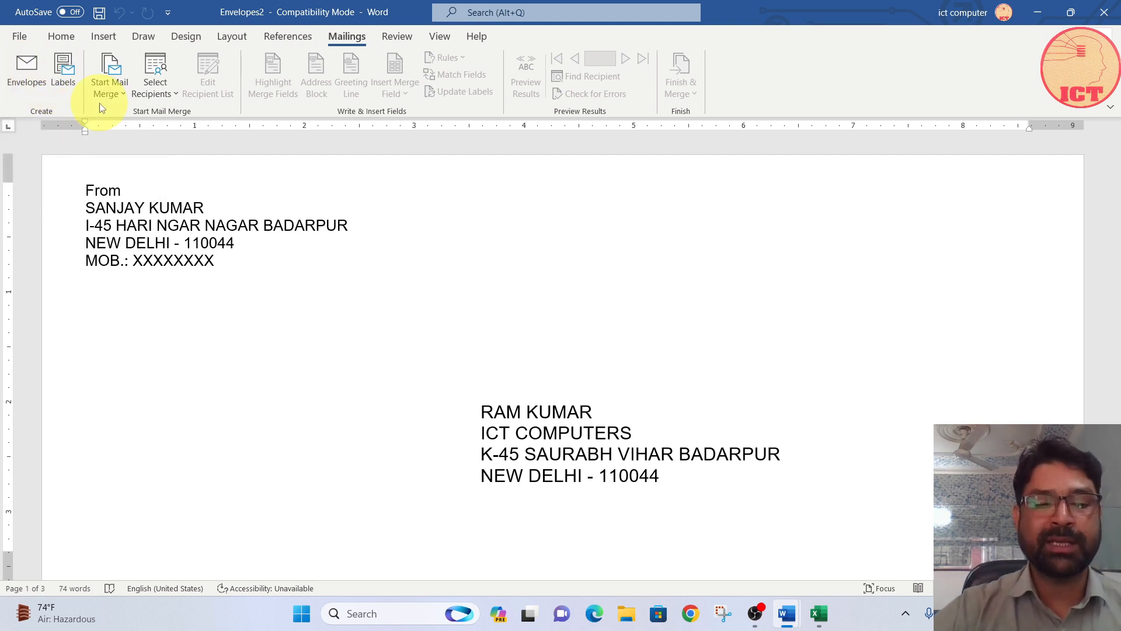
pyautogui.hotkey('ctrl', 'n')
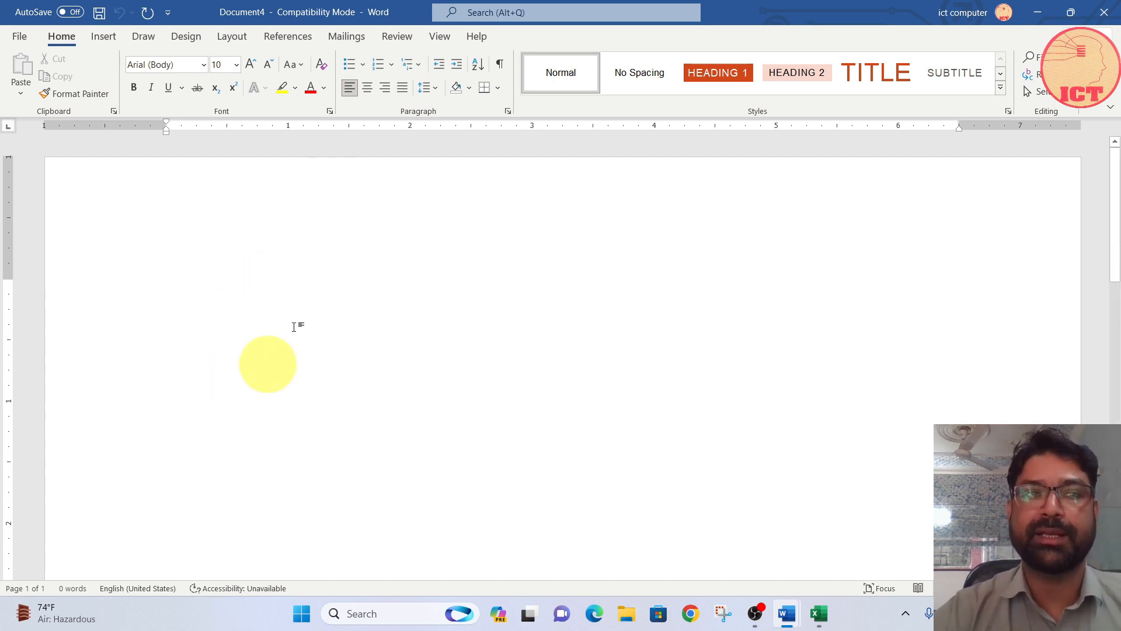
pyautogui.click(345, 36)
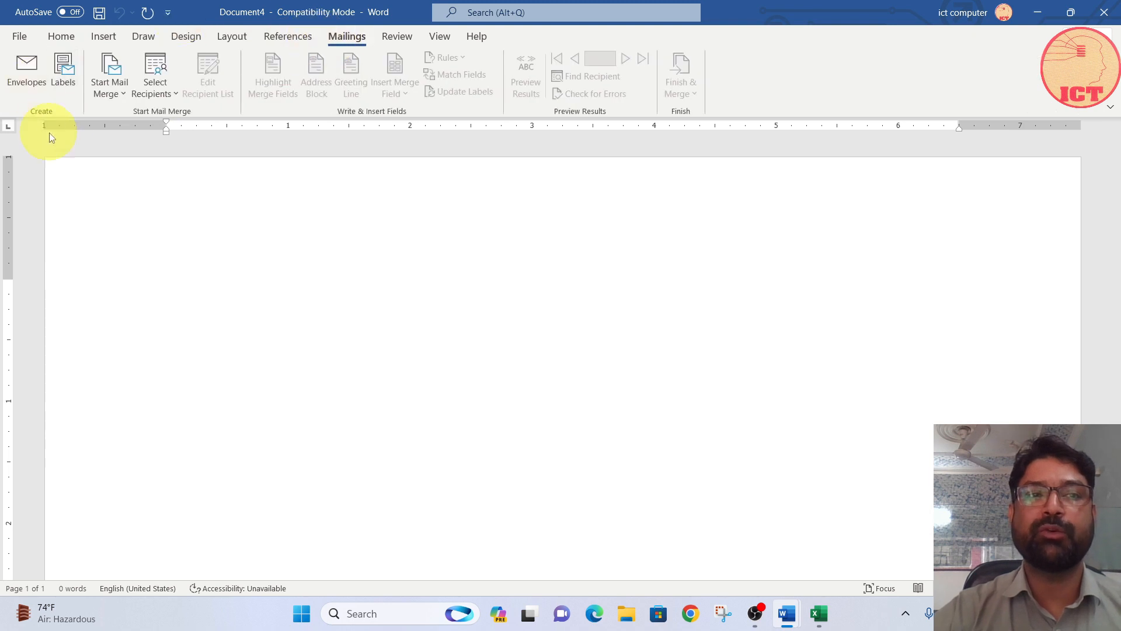
pyautogui.click(65, 79)
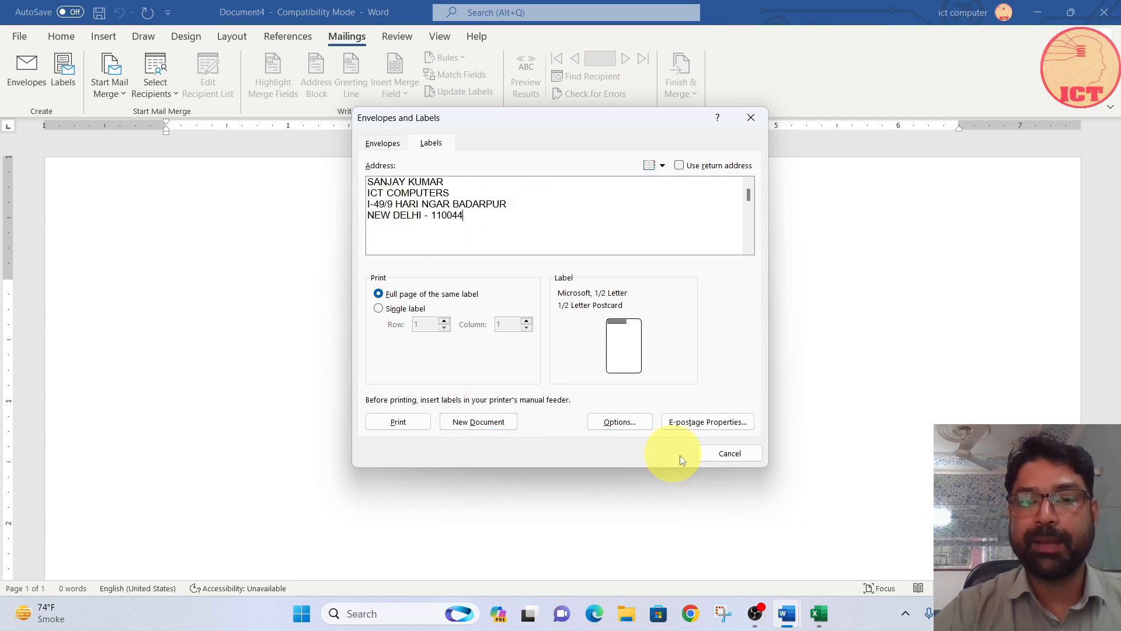
pyautogui.click(489, 423)
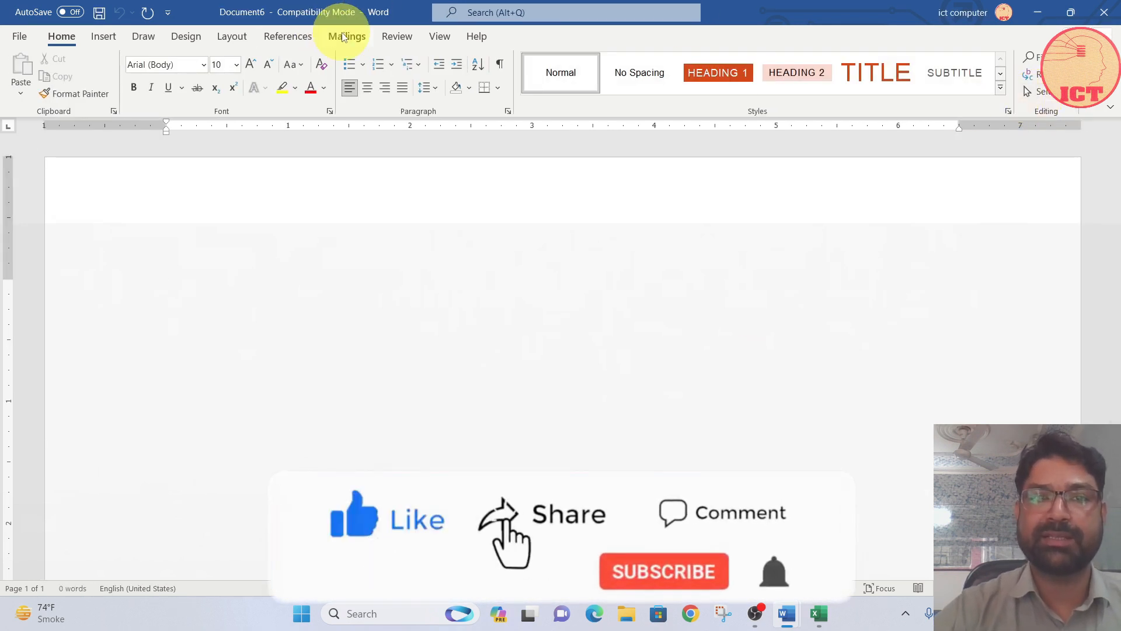
# Step: Start a labels mail merge in a blank document using the Microsoft 1/2 Letter label
pyautogui.click(344, 38)
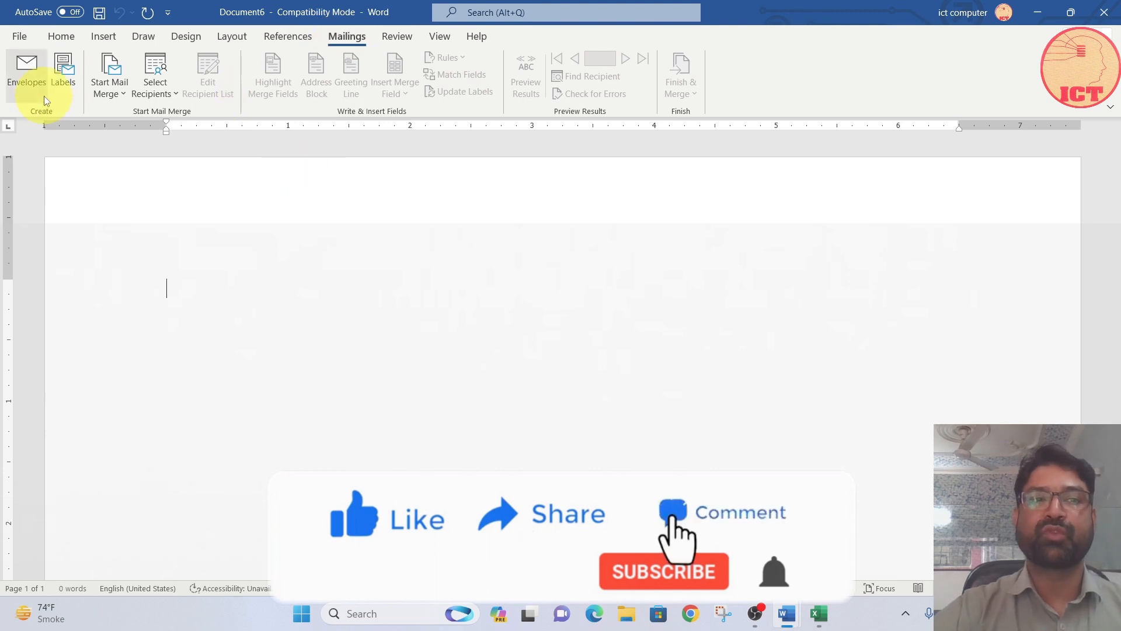
pyautogui.click(110, 88)
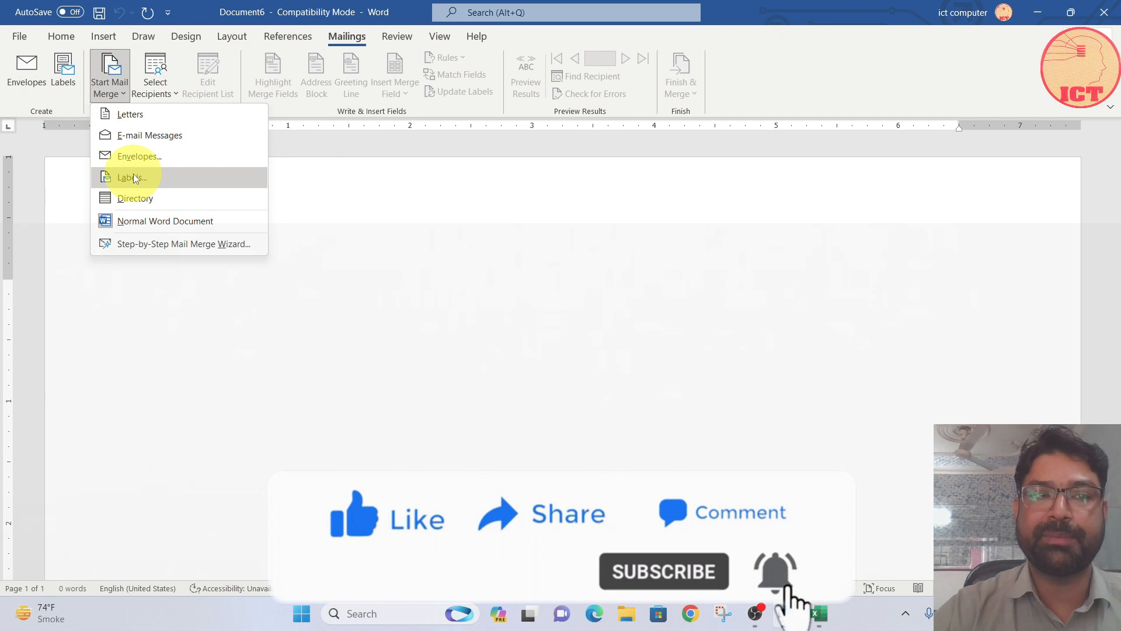
pyautogui.click(133, 175)
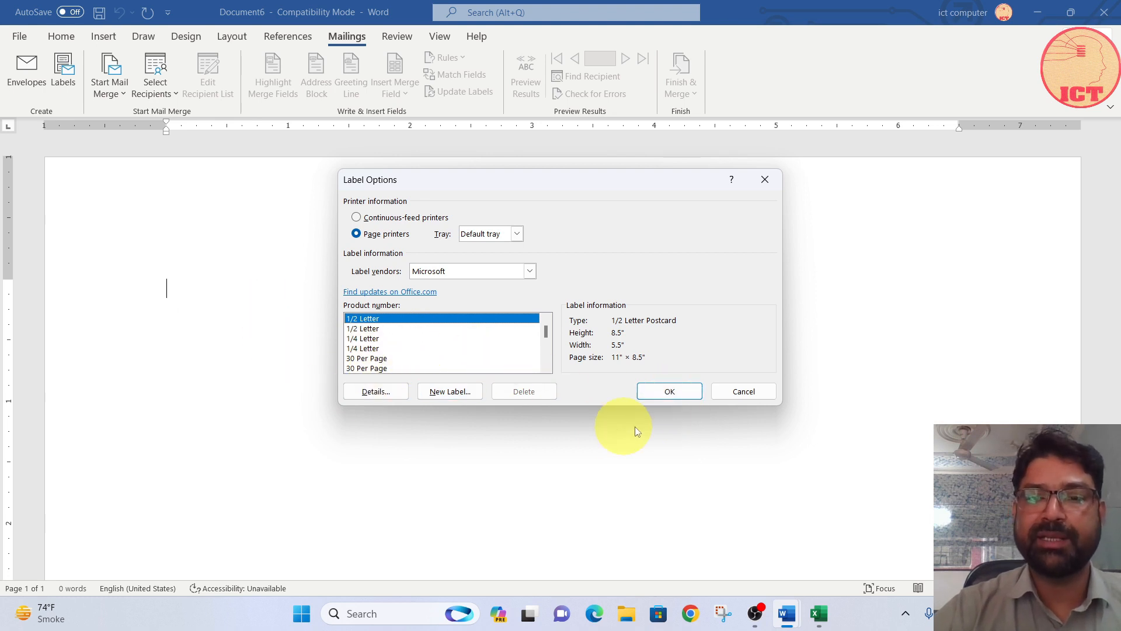
pyautogui.click(669, 397)
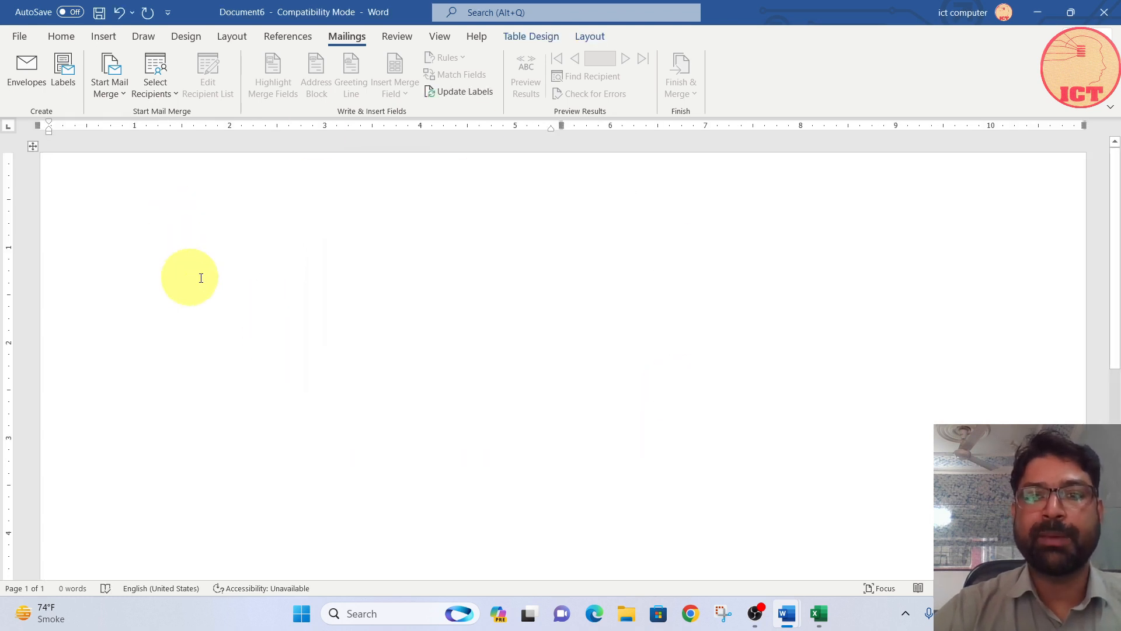
# Step: Use the existing ICT address list from My Data Sources as the recipients for the labels
pyautogui.click(156, 90)
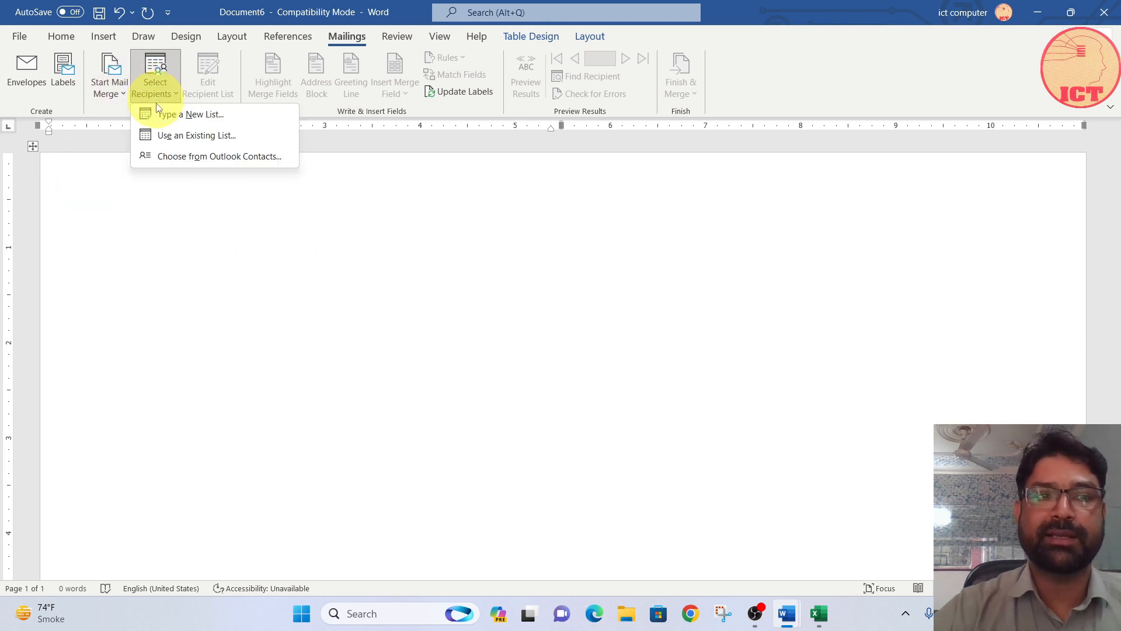
pyautogui.click(186, 136)
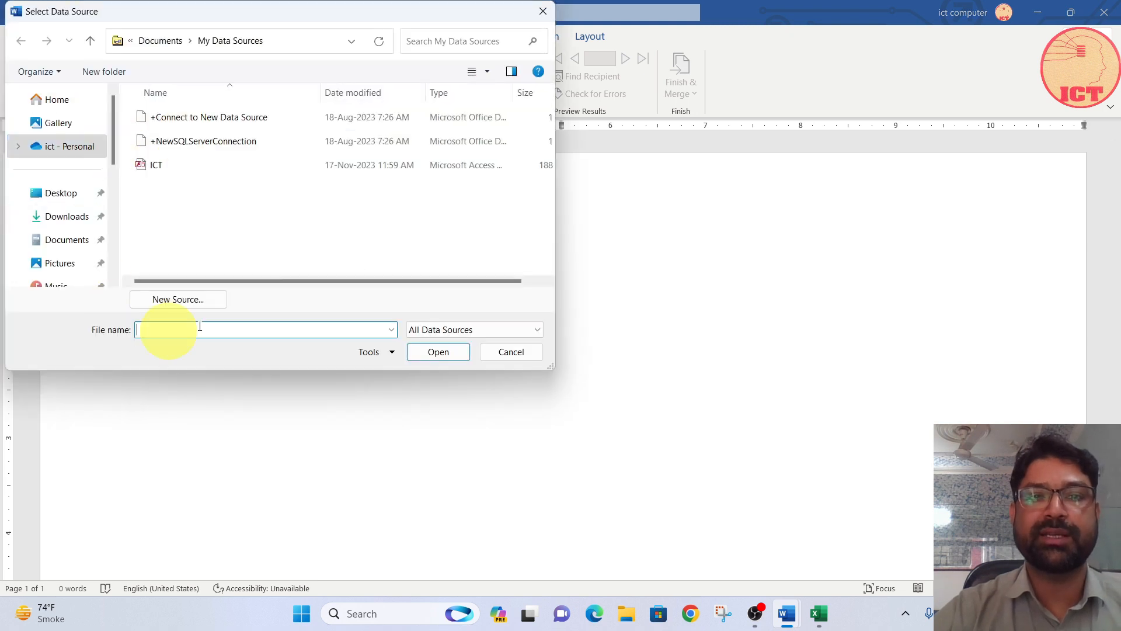
pyautogui.click(153, 166)
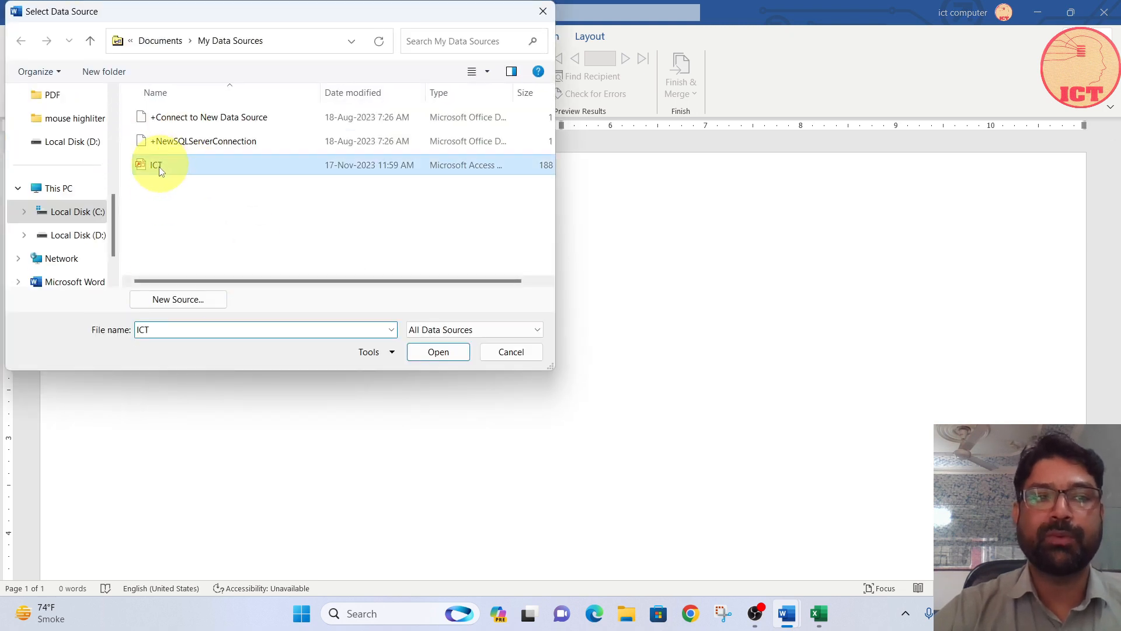
pyautogui.click(439, 352)
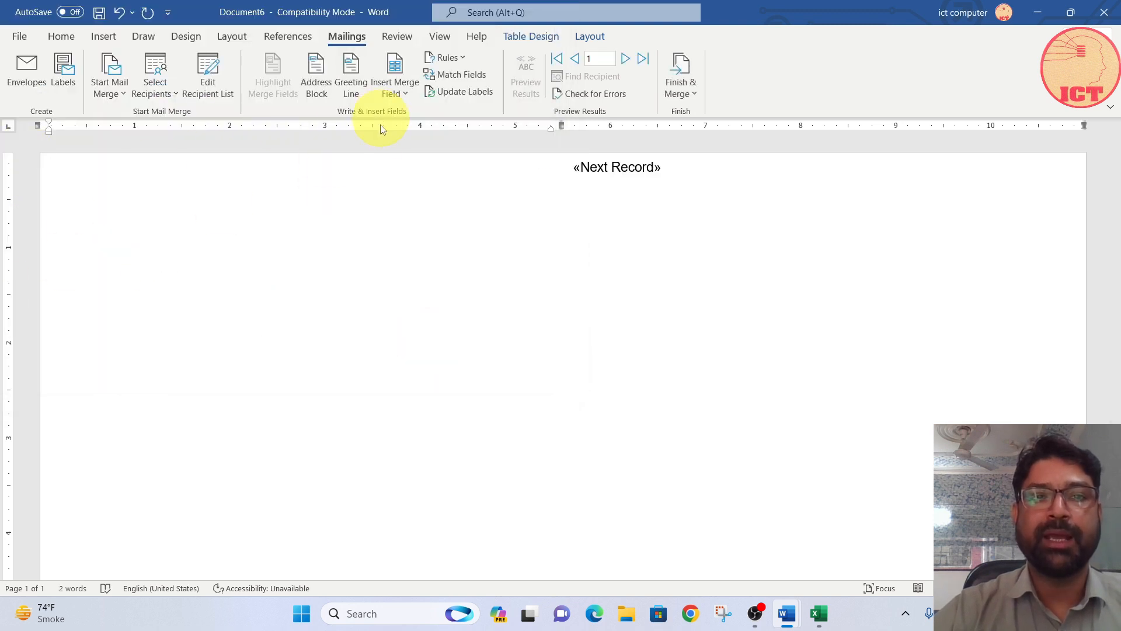
# Step: Insert the First_Name, Company_Name, Address_Line_1 and City merge fields on separate lines in the first label
pyautogui.click(401, 84)
pyautogui.click(411, 113)
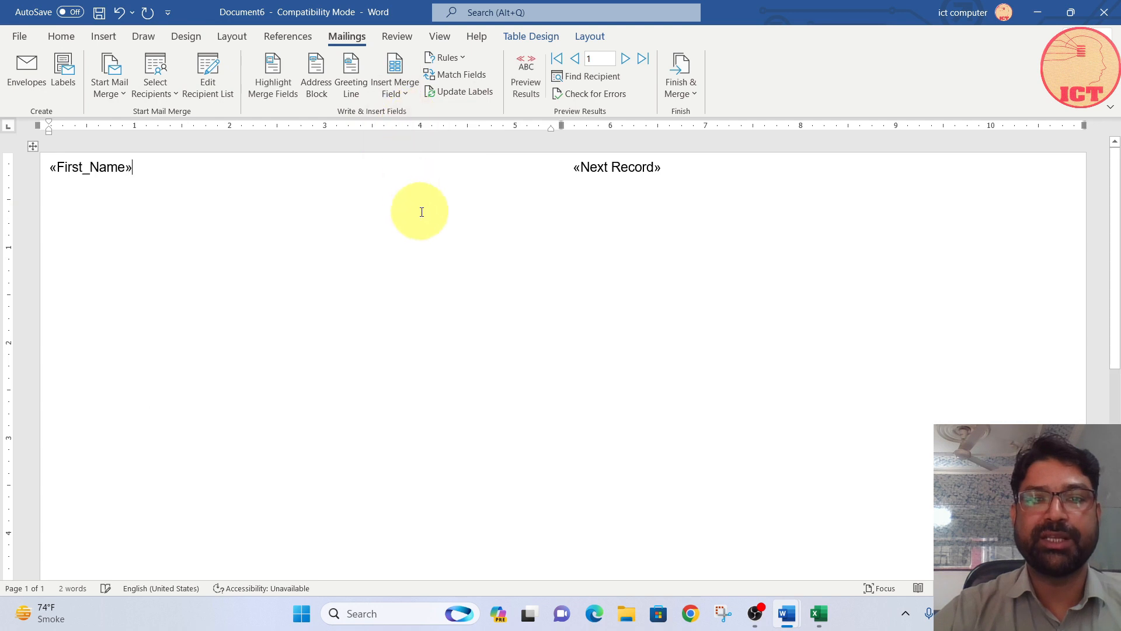
pyautogui.press('Return')
pyautogui.click(403, 87)
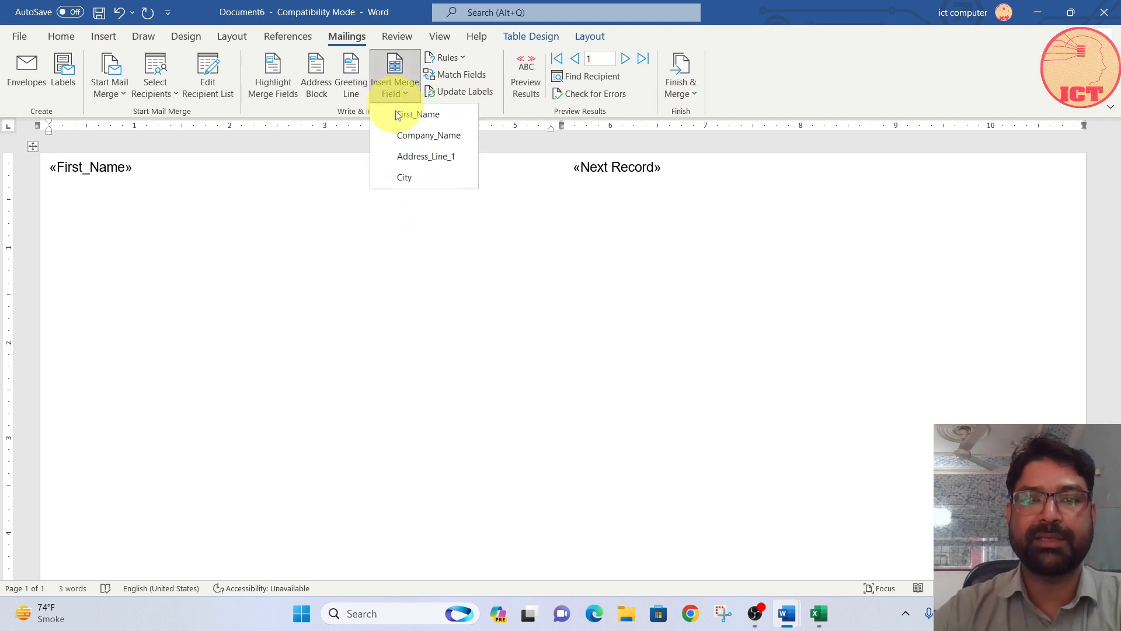
pyautogui.click(409, 134)
pyautogui.press('Return')
pyautogui.click(398, 85)
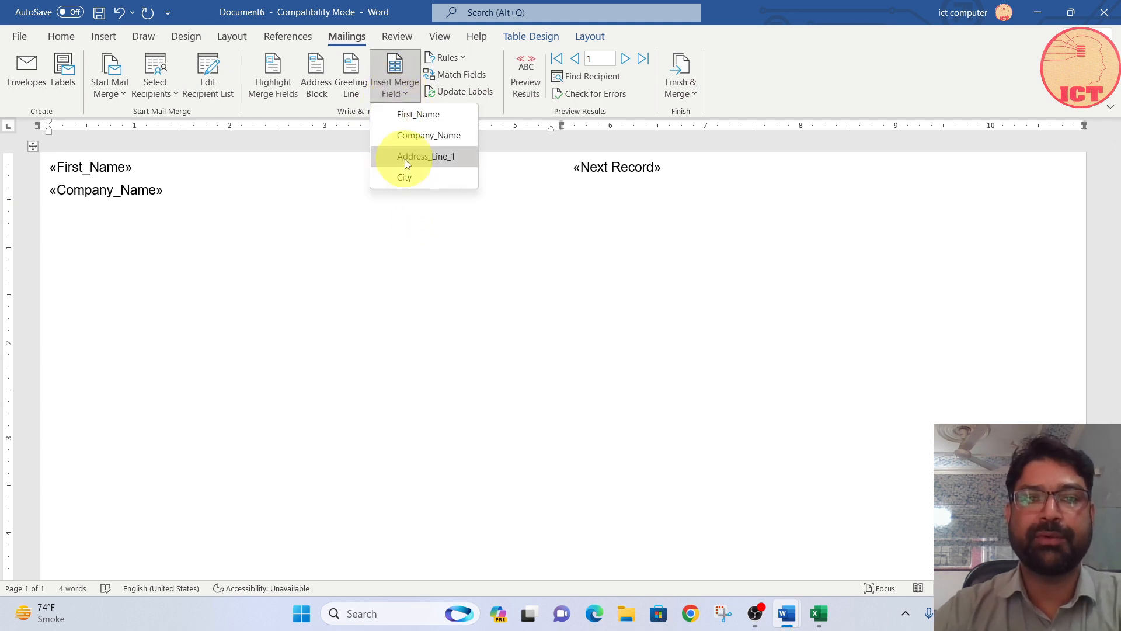
pyautogui.click(404, 156)
pyautogui.press('Return')
pyautogui.click(396, 94)
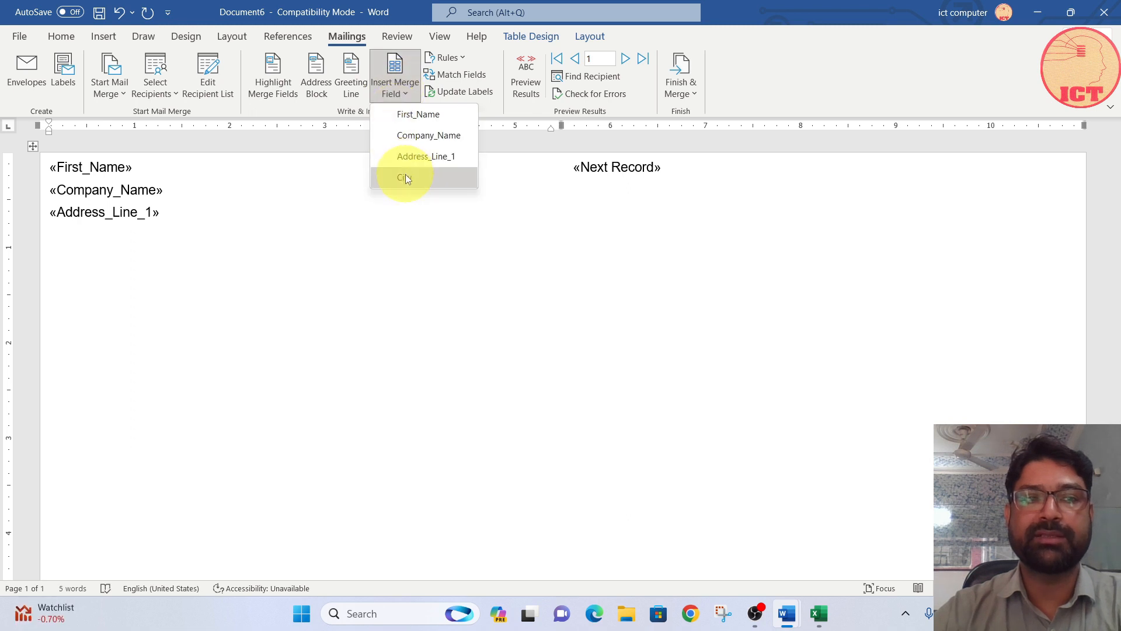
pyautogui.click(405, 174)
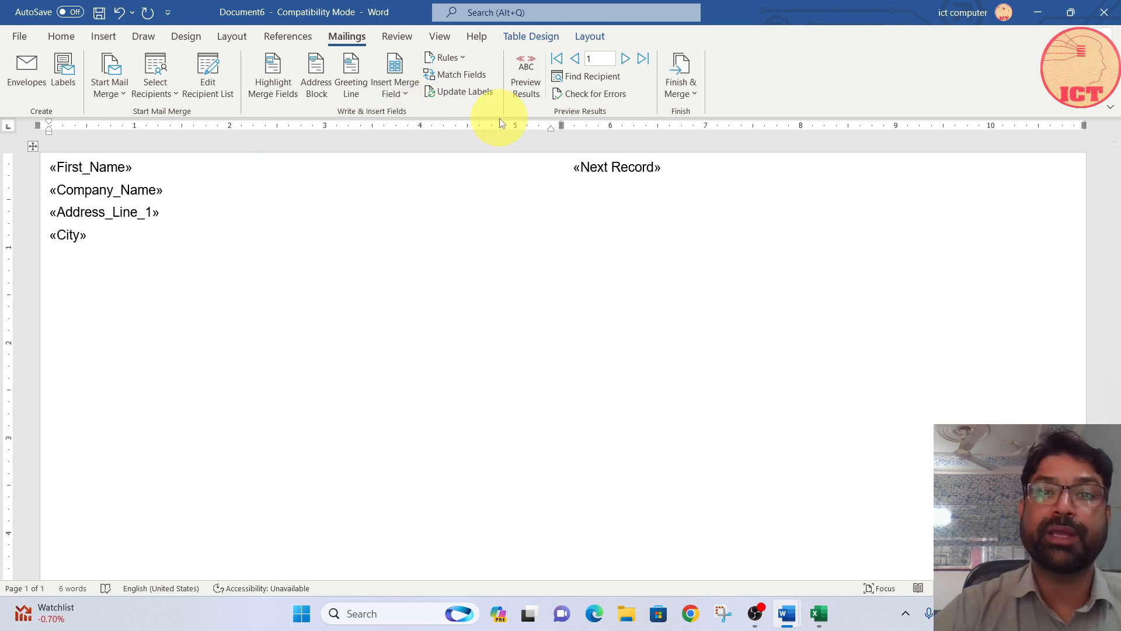
# Step: Preview the label results, merge all records into a new document and look through the merged labels
pyautogui.click(526, 80)
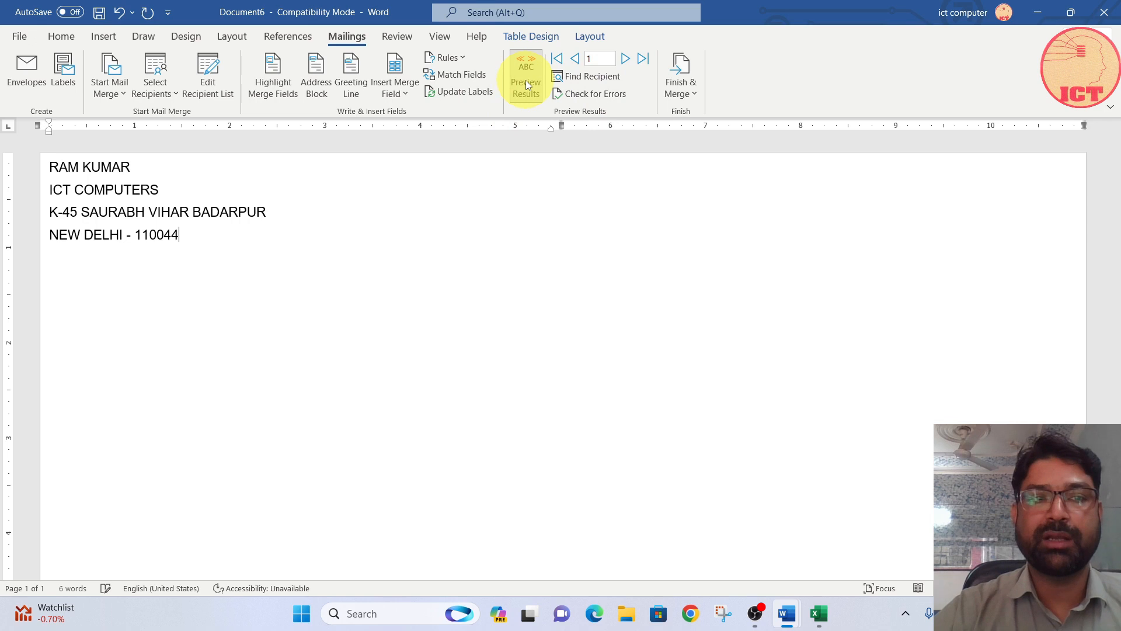
pyautogui.click(679, 76)
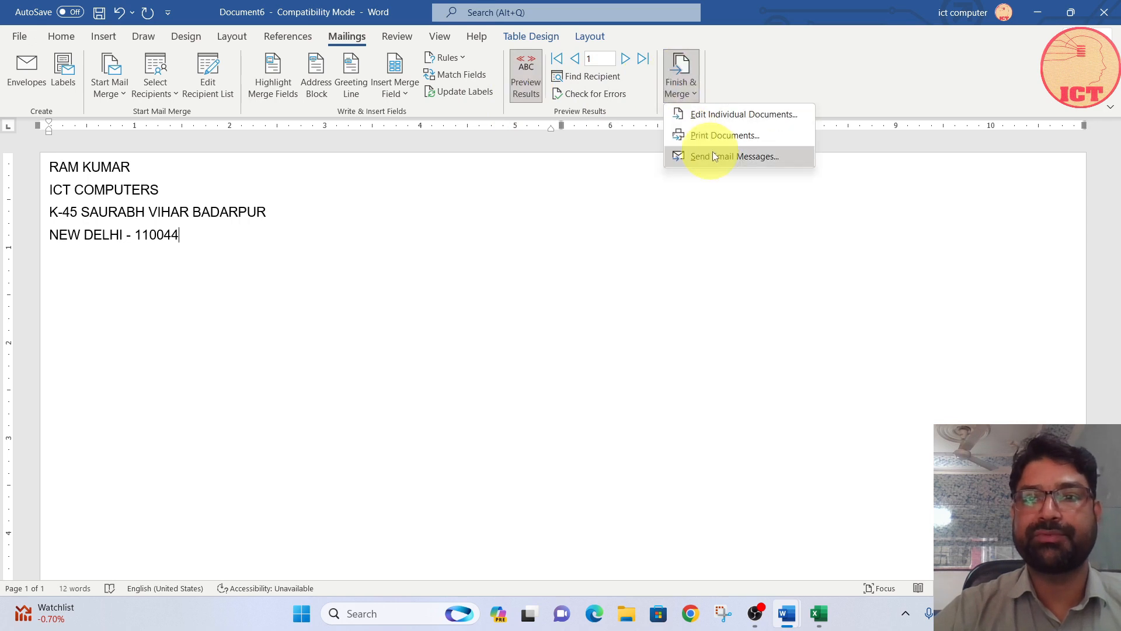
pyautogui.click(718, 114)
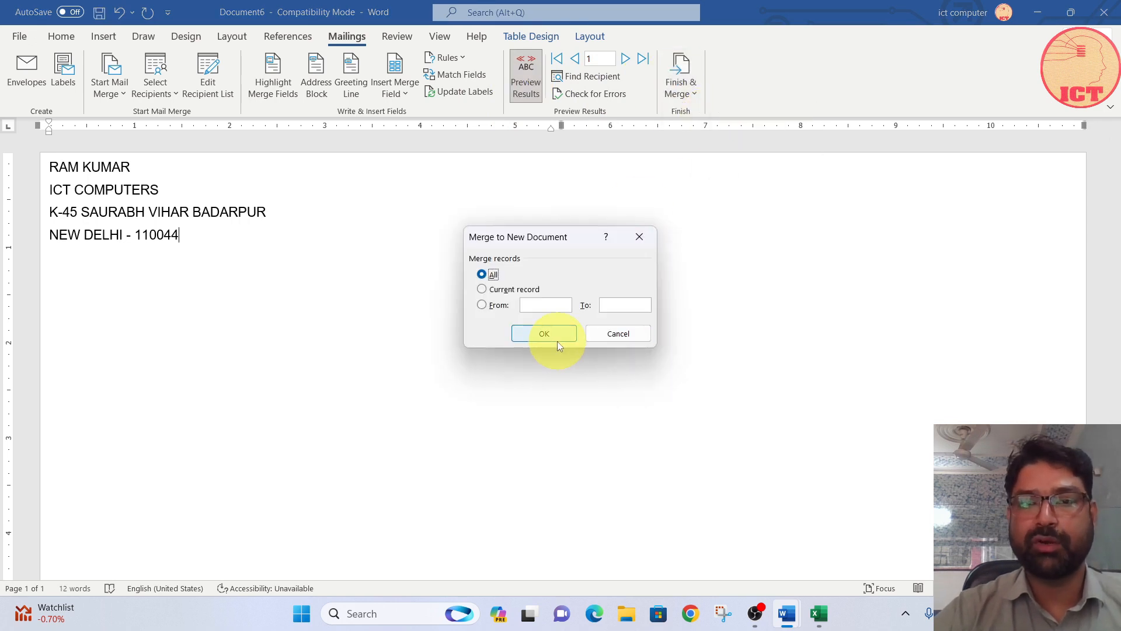
pyautogui.click(544, 334)
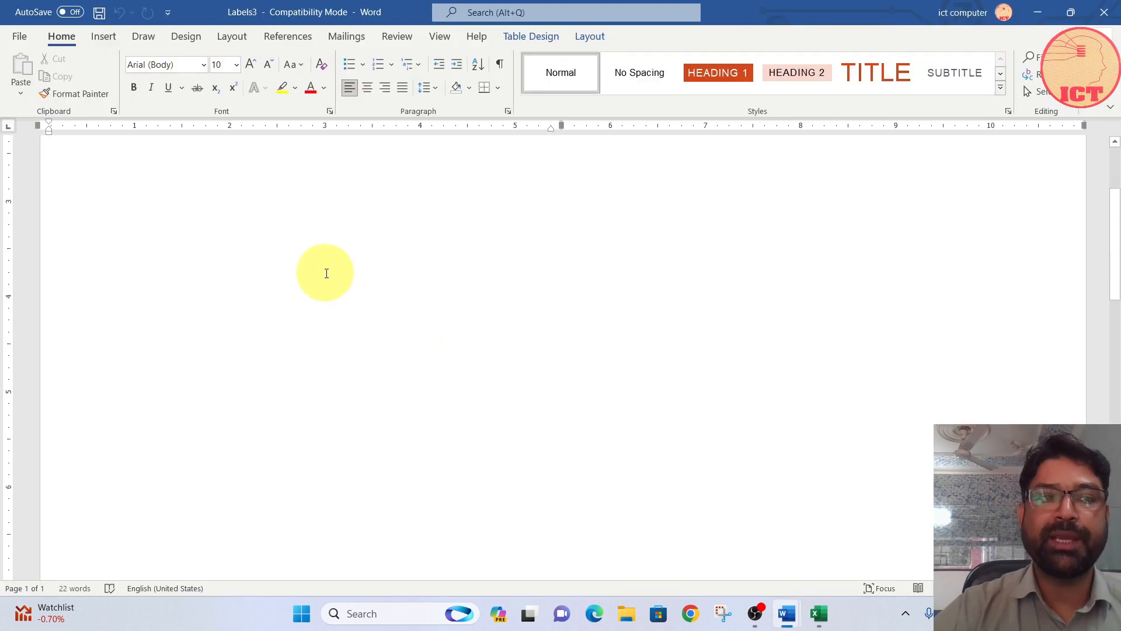
pyautogui.scroll(-8, 326, 273)
pyautogui.scroll(-5, 328, 275)
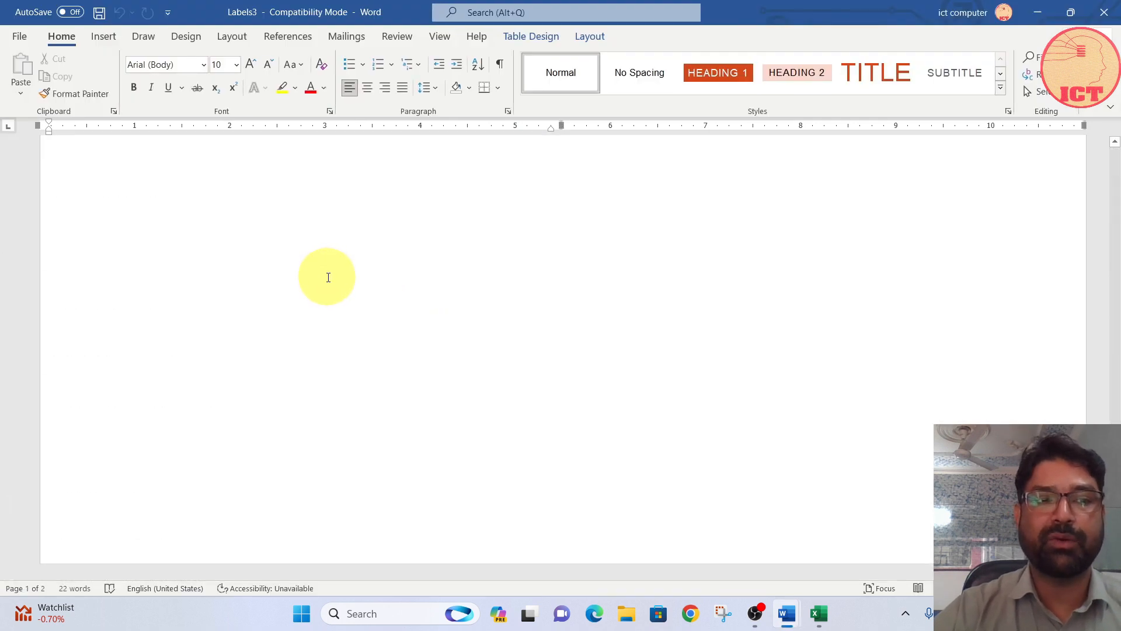
pyautogui.scroll(8, 329, 275)
pyautogui.scroll(10, 328, 275)
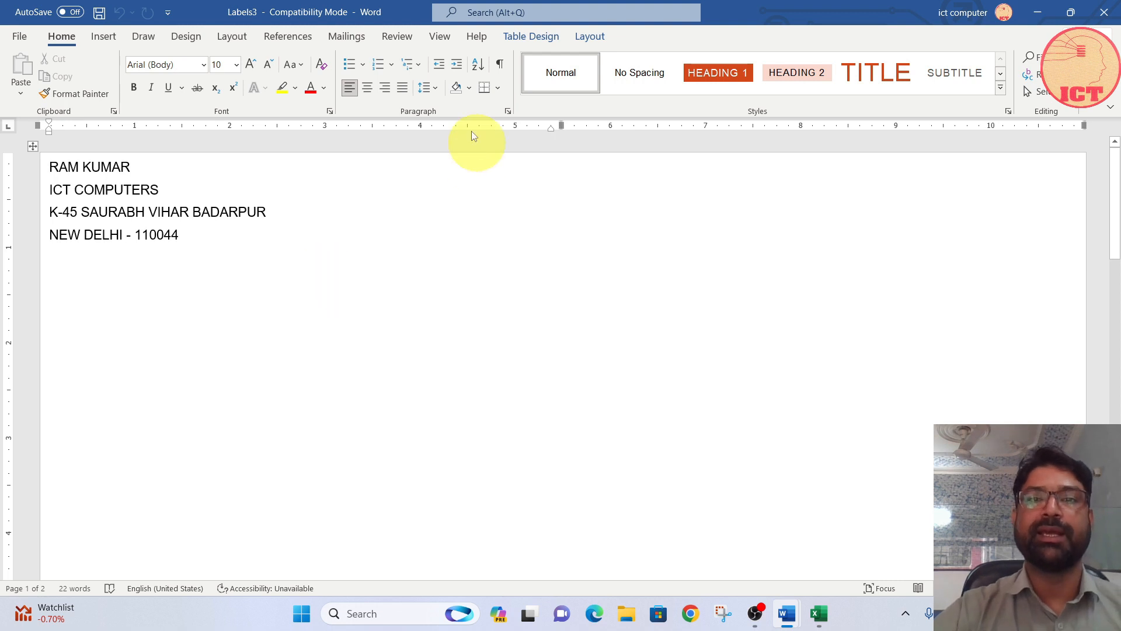
pyautogui.click(347, 36)
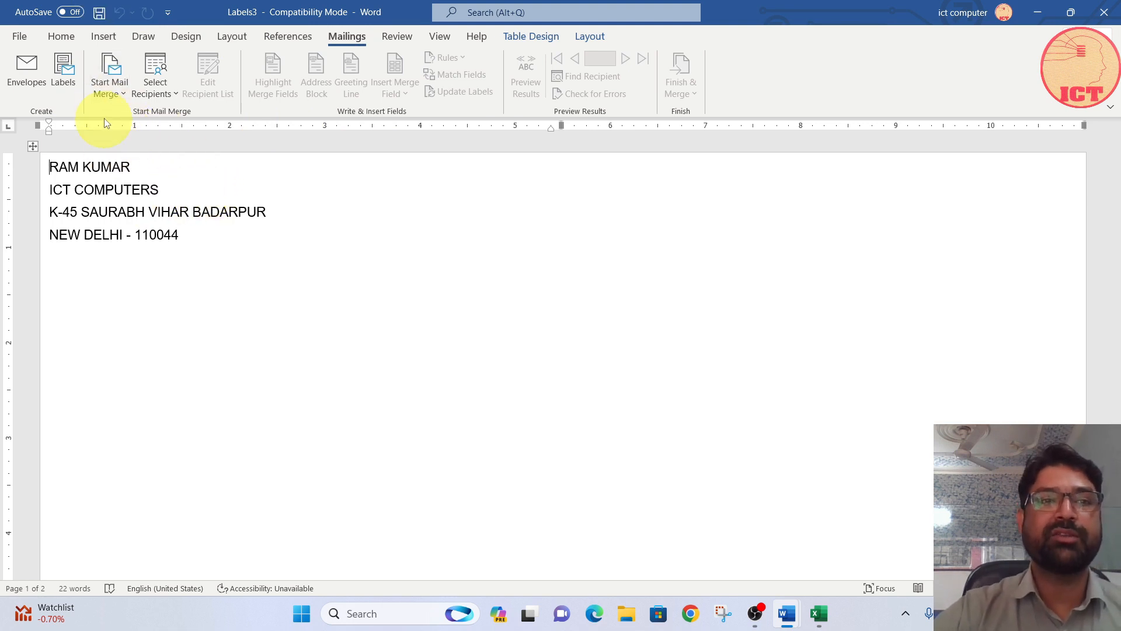
pyautogui.click(156, 85)
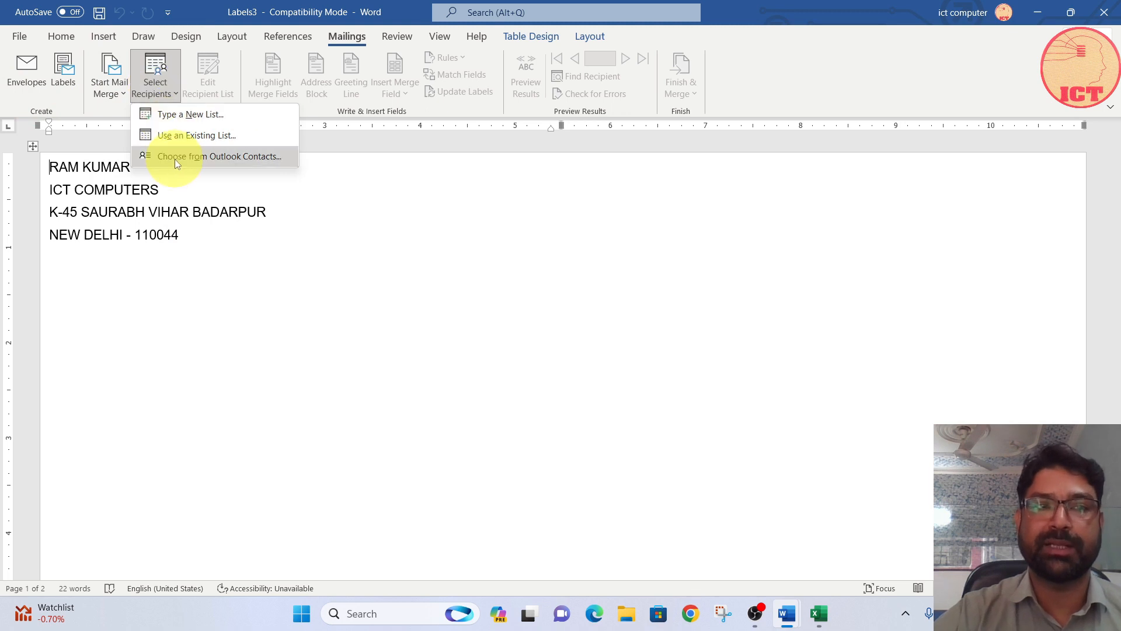
pyautogui.click(157, 89)
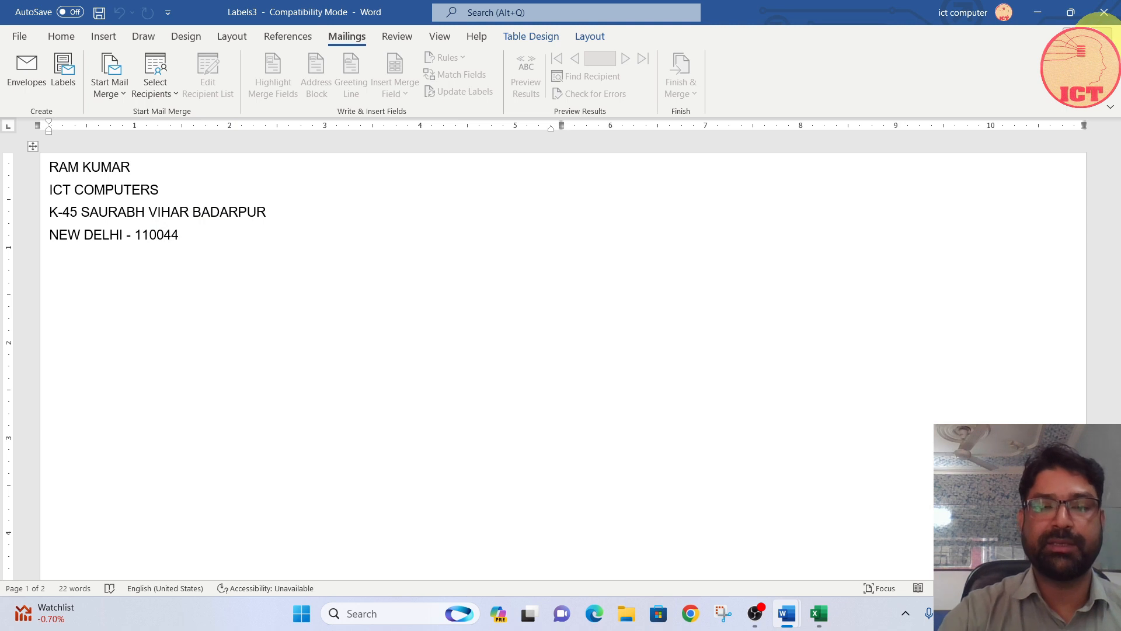
# Step: Close the merged labels document and start a Letters mail merge in a new blank document
pyautogui.click(1103, 12)
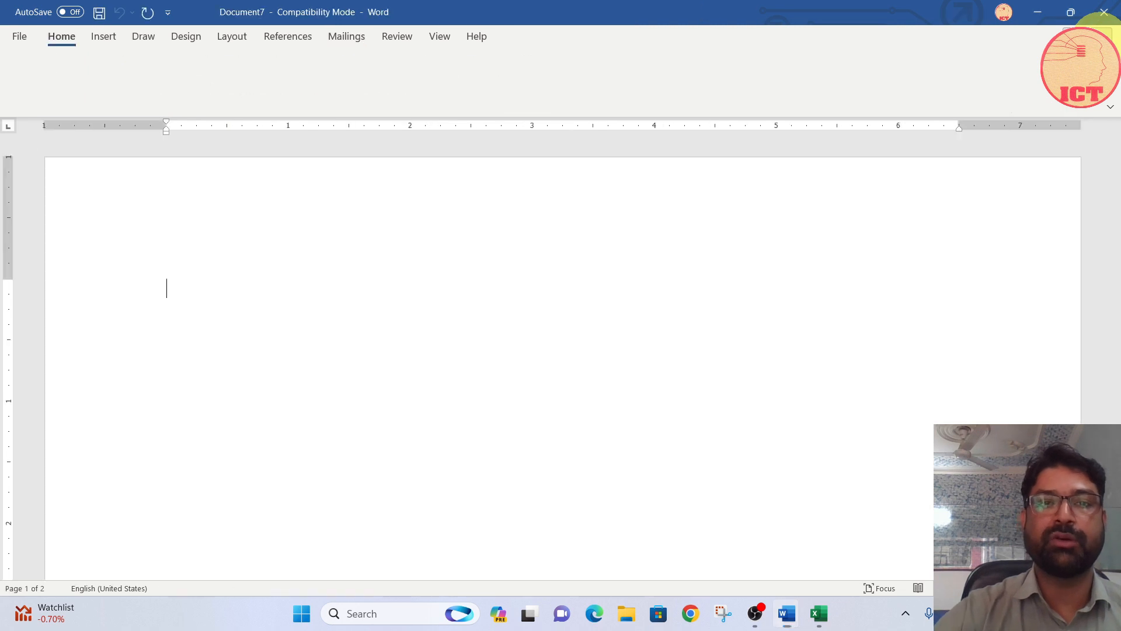
pyautogui.click(292, 38)
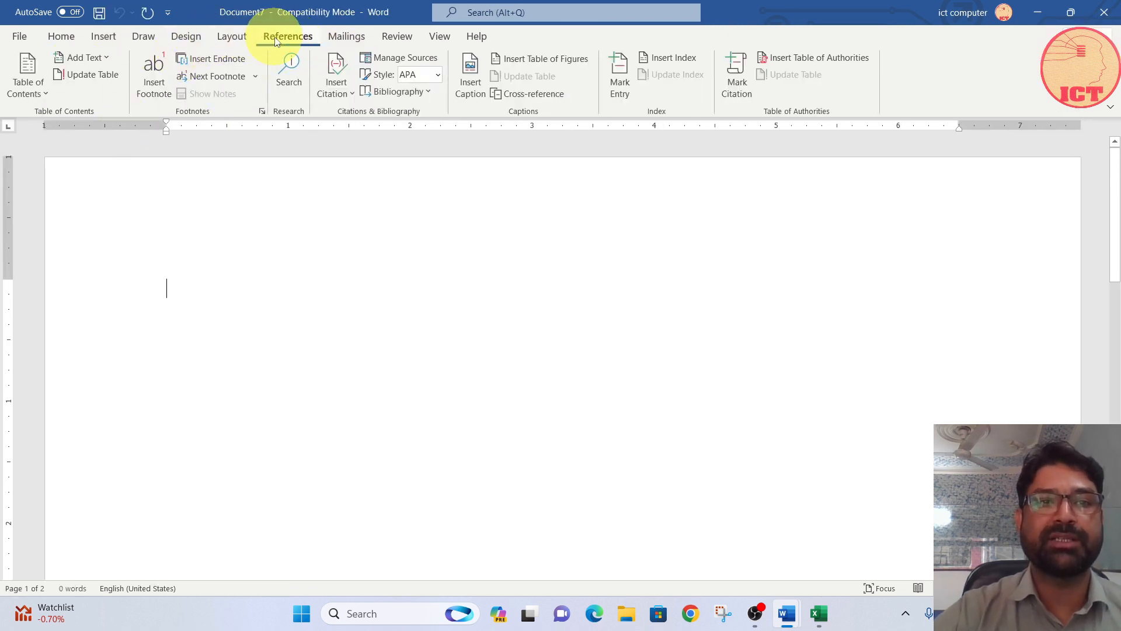
pyautogui.click(340, 36)
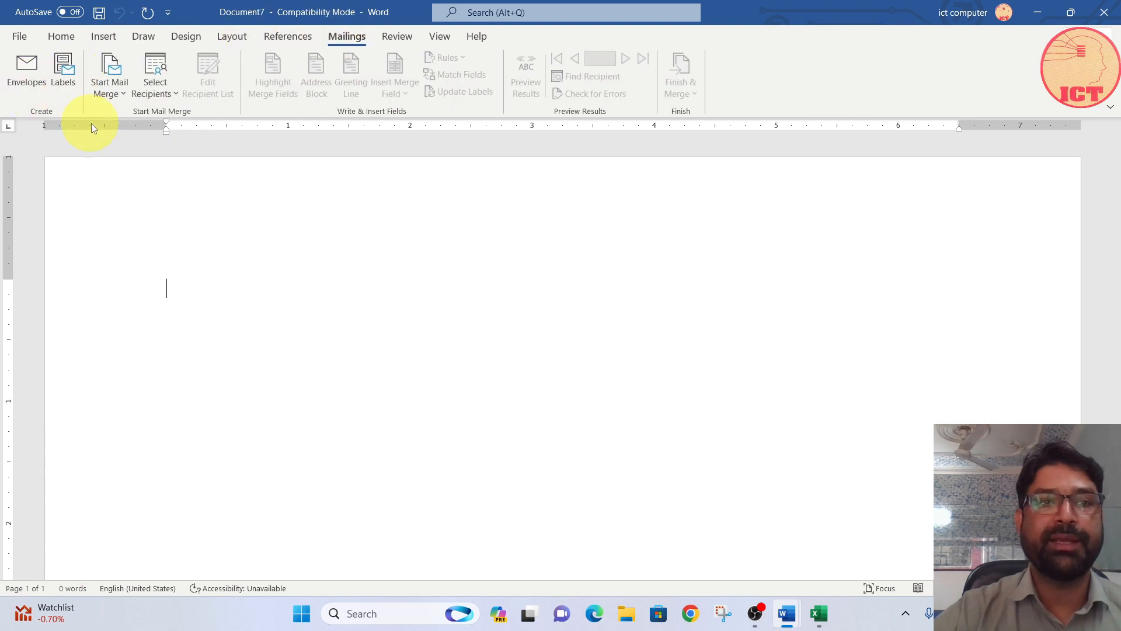
pyautogui.click(111, 82)
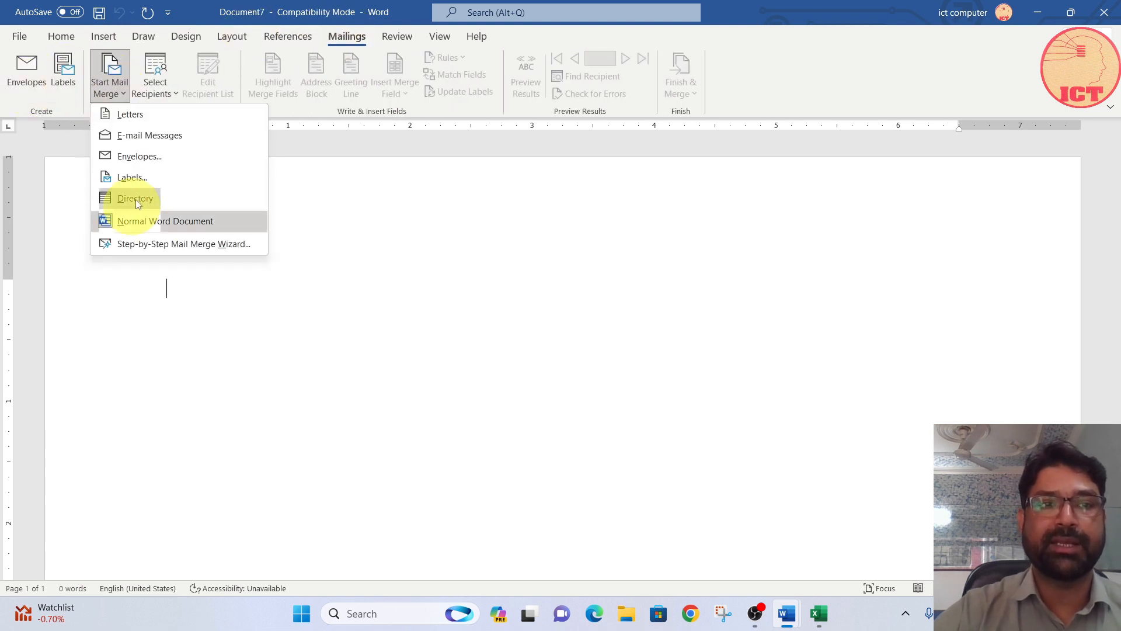
pyautogui.click(135, 117)
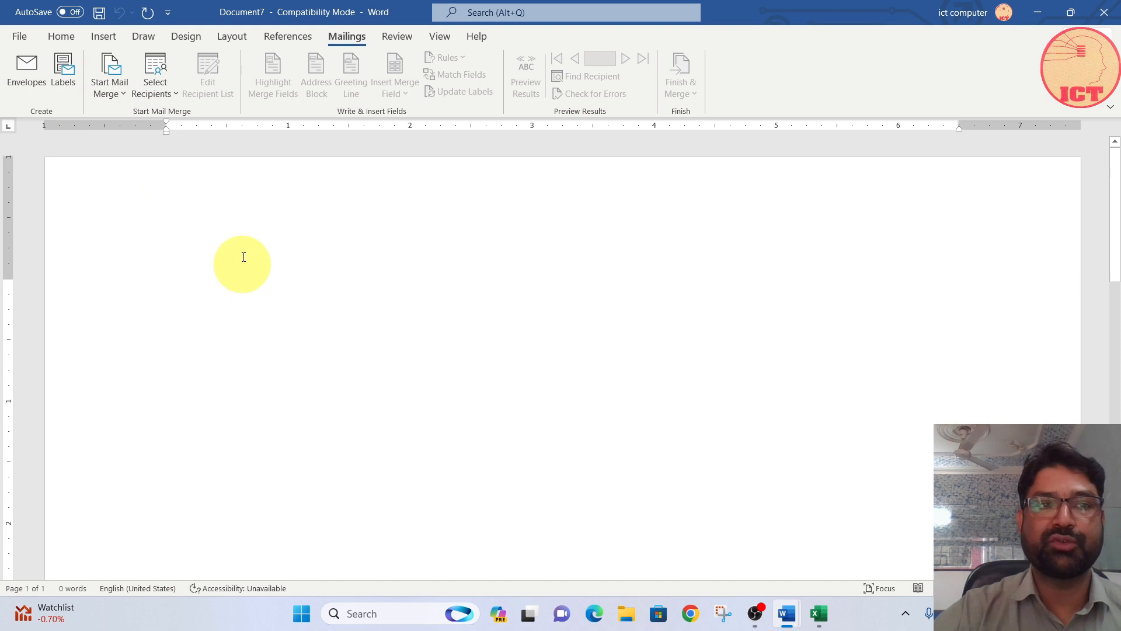
# Step: Use the existing ICT address list as the letter recipients and review its entries, keeping all of them selected
pyautogui.click(165, 87)
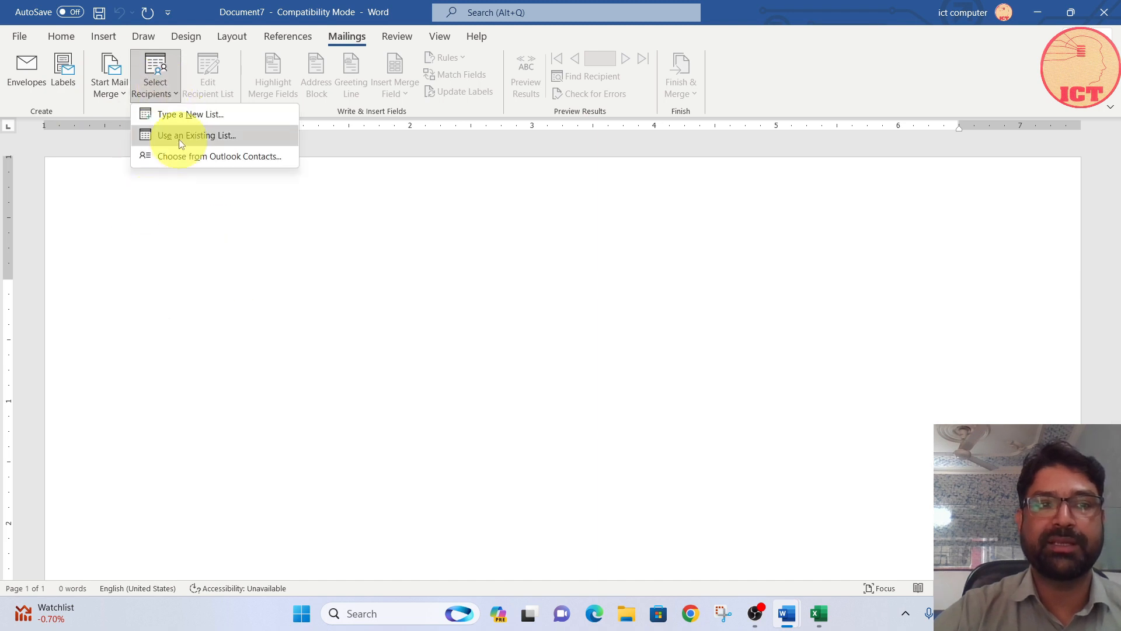
pyautogui.click(180, 134)
pyautogui.click(157, 166)
pyautogui.doubleClick(157, 166)
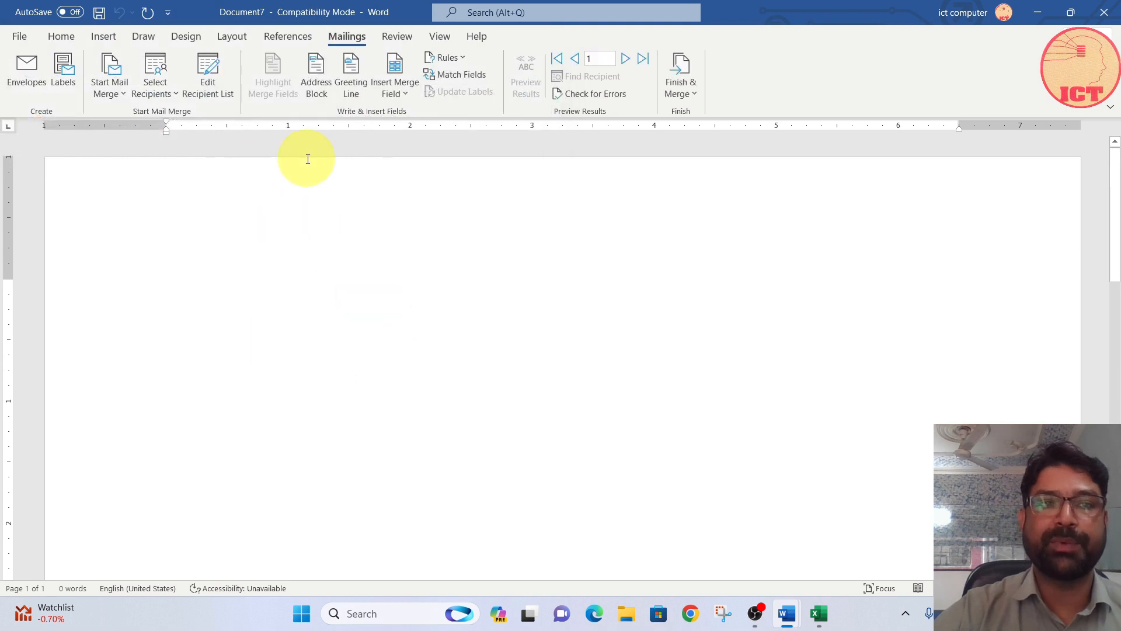
pyautogui.click(214, 82)
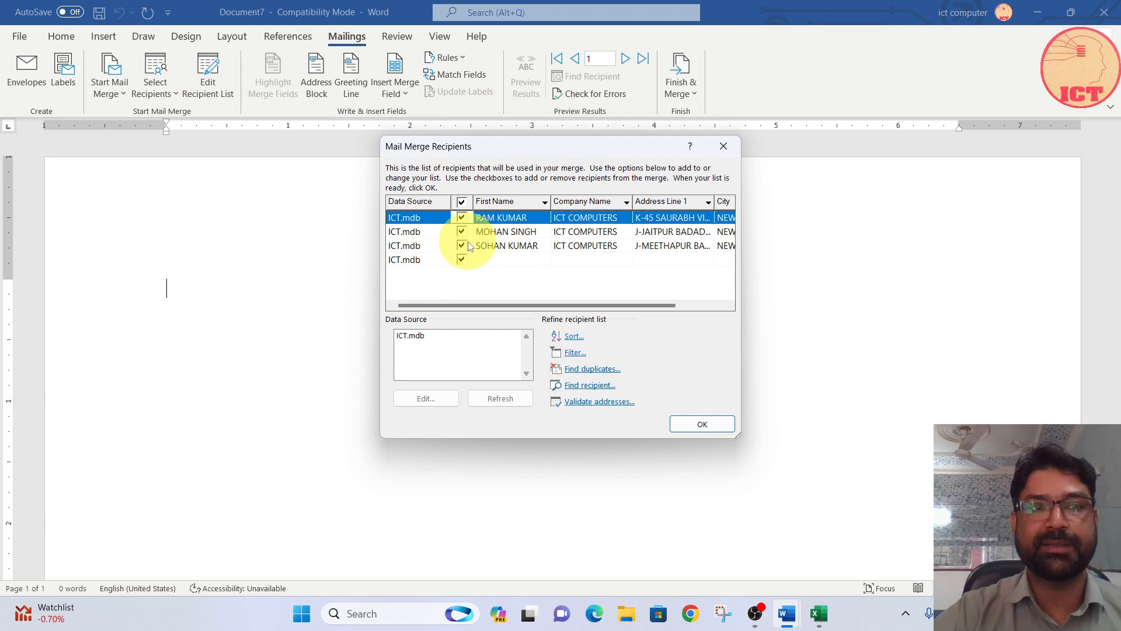
pyautogui.click(715, 424)
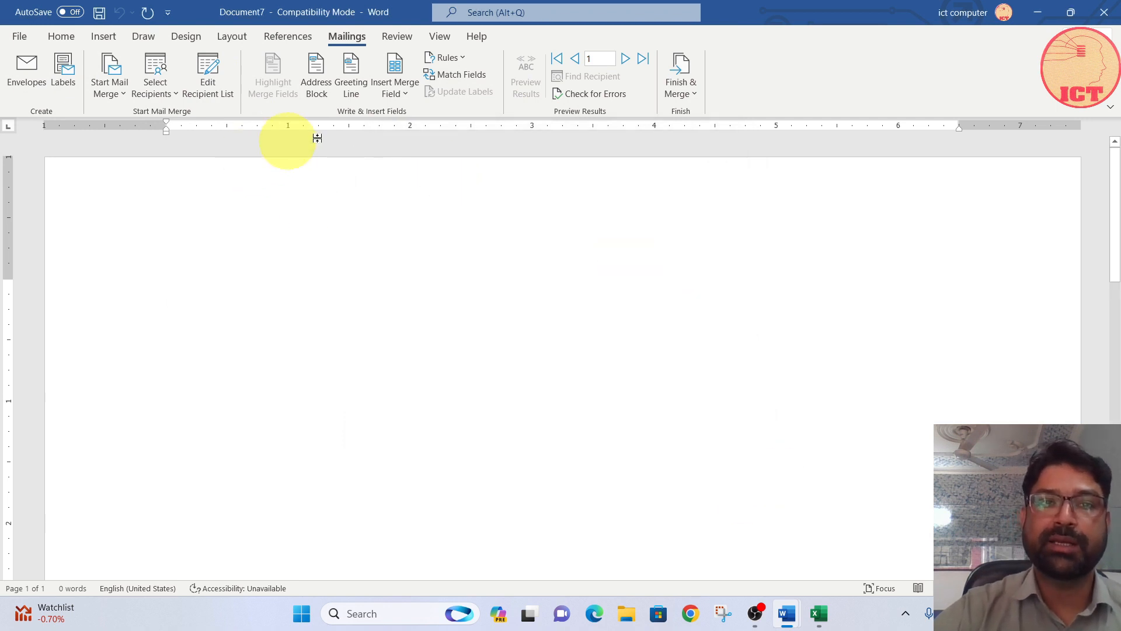
# Step: Try out an address block with recipient name, company name and postal address in the merge preview, and delete it
pyautogui.click(322, 88)
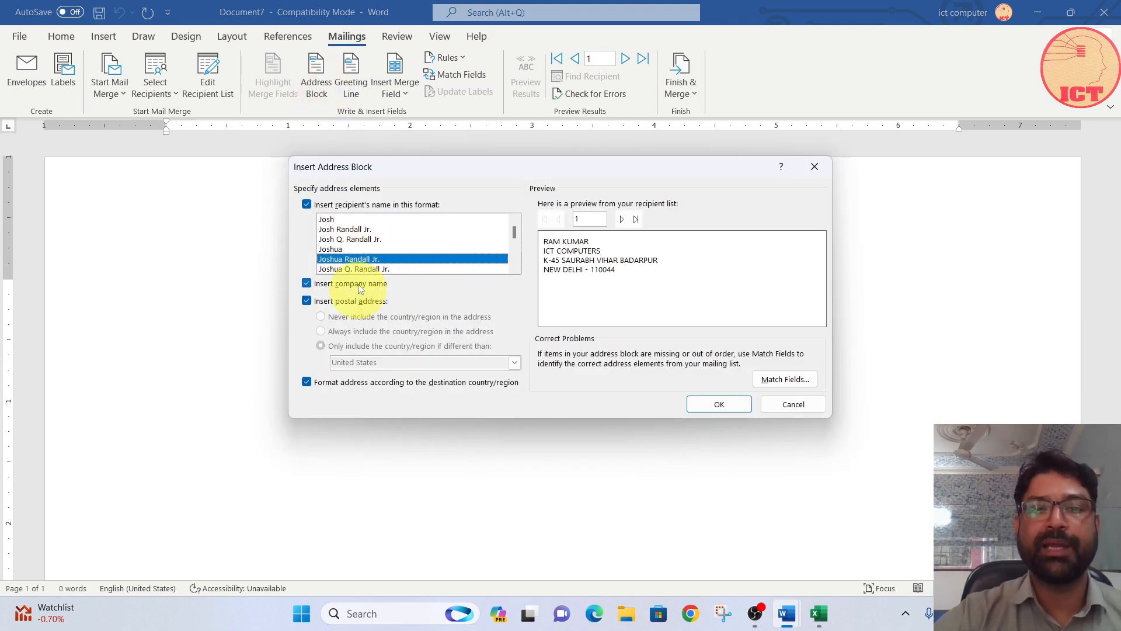
pyautogui.click(721, 403)
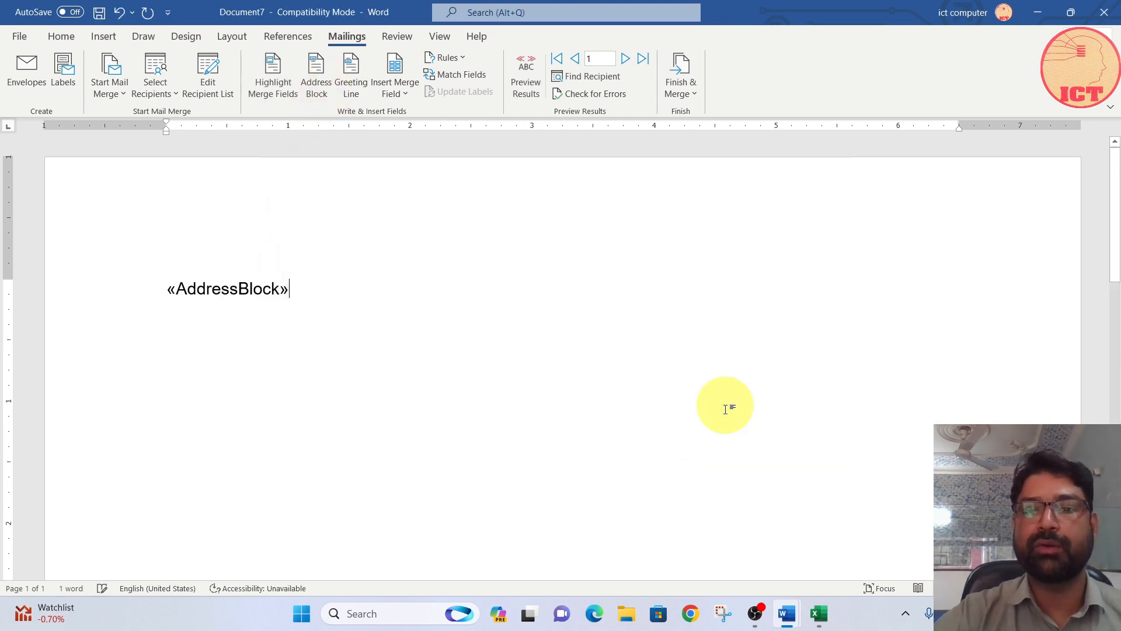
pyautogui.click(525, 94)
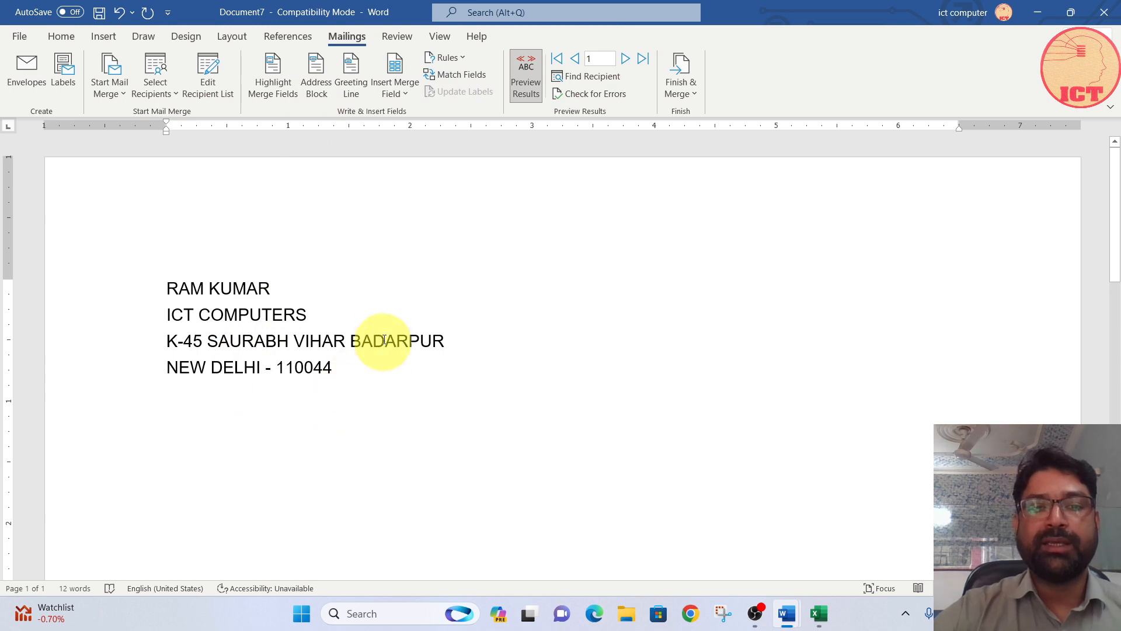
pyautogui.moveTo(358, 380); pyautogui.dragTo(112, 286)
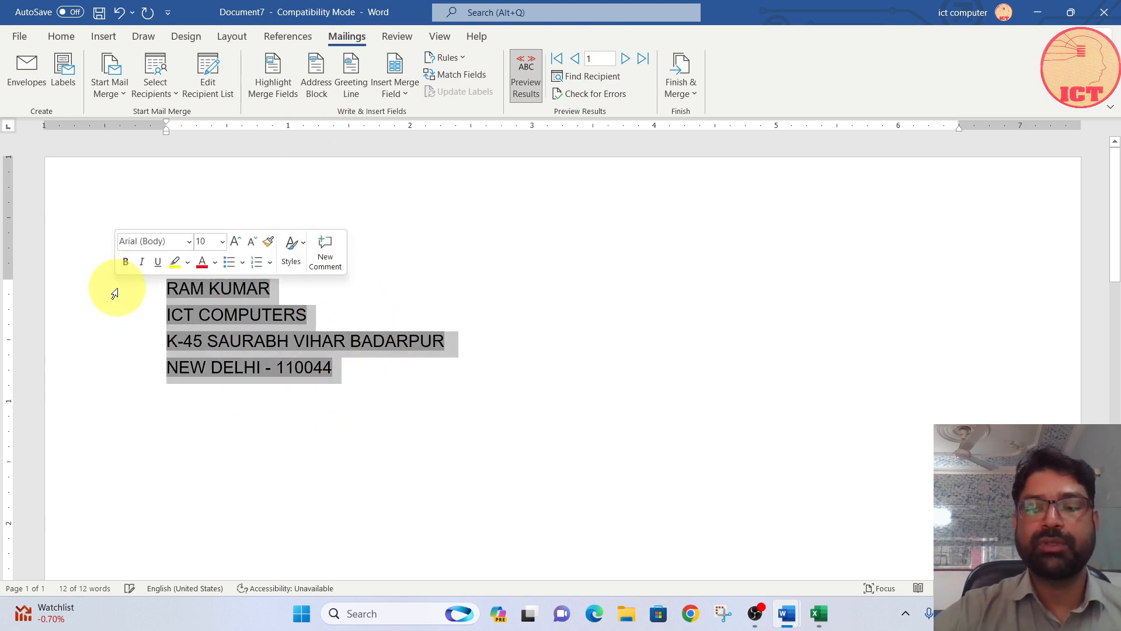
pyautogui.press('Delete')
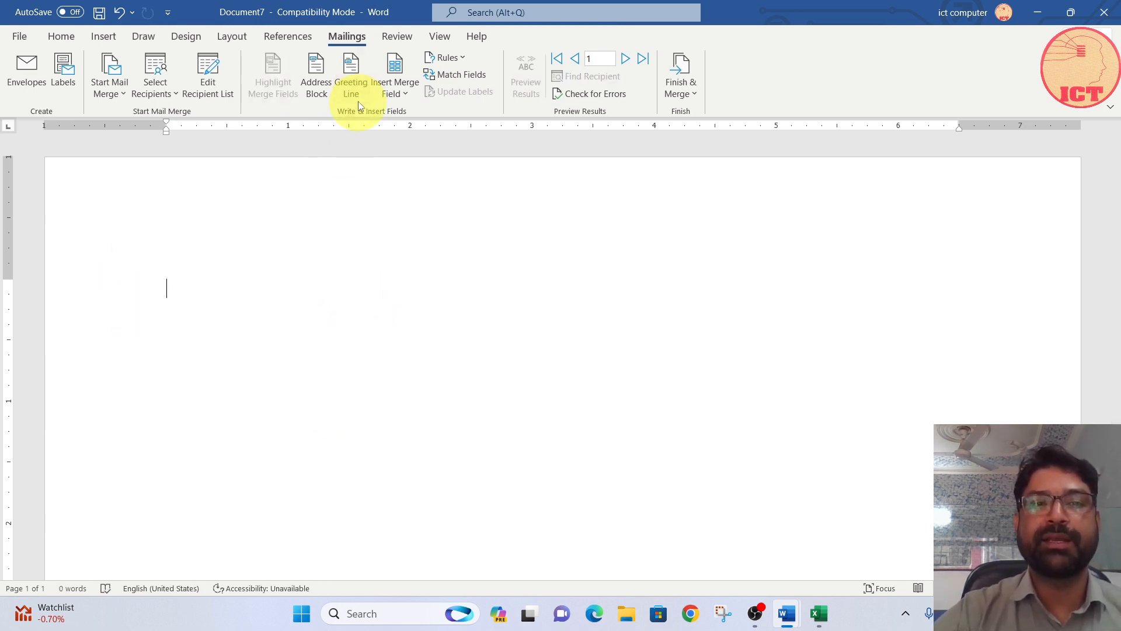
# Step: Try out a greeting line starting with "Dear" and ending with a comma, and delete it from the letter
pyautogui.click(353, 78)
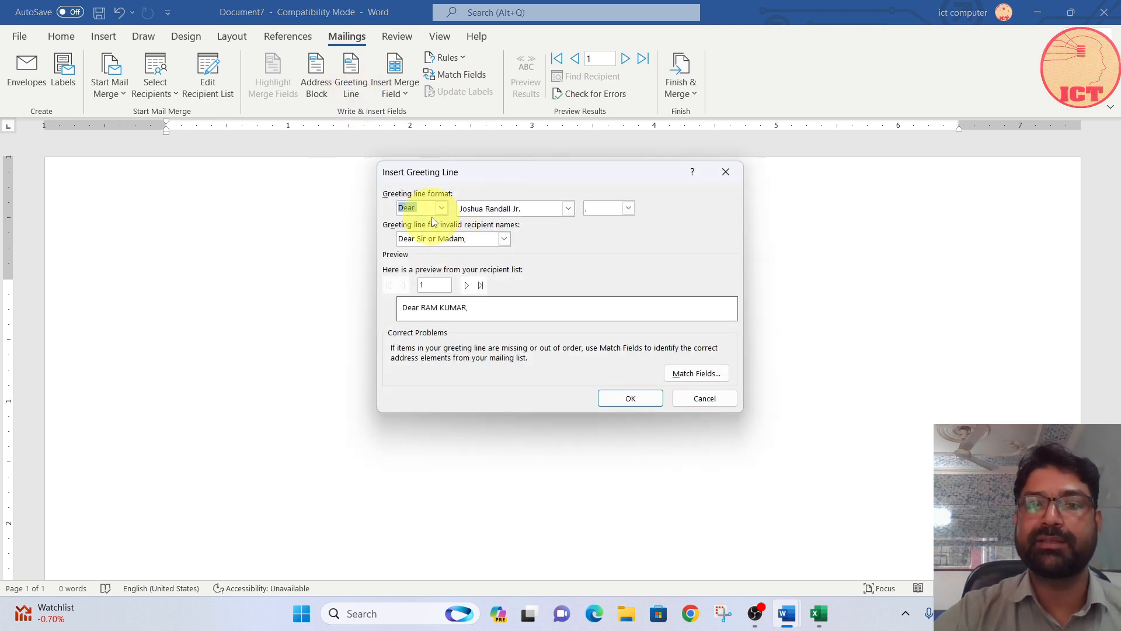
pyautogui.click(442, 209)
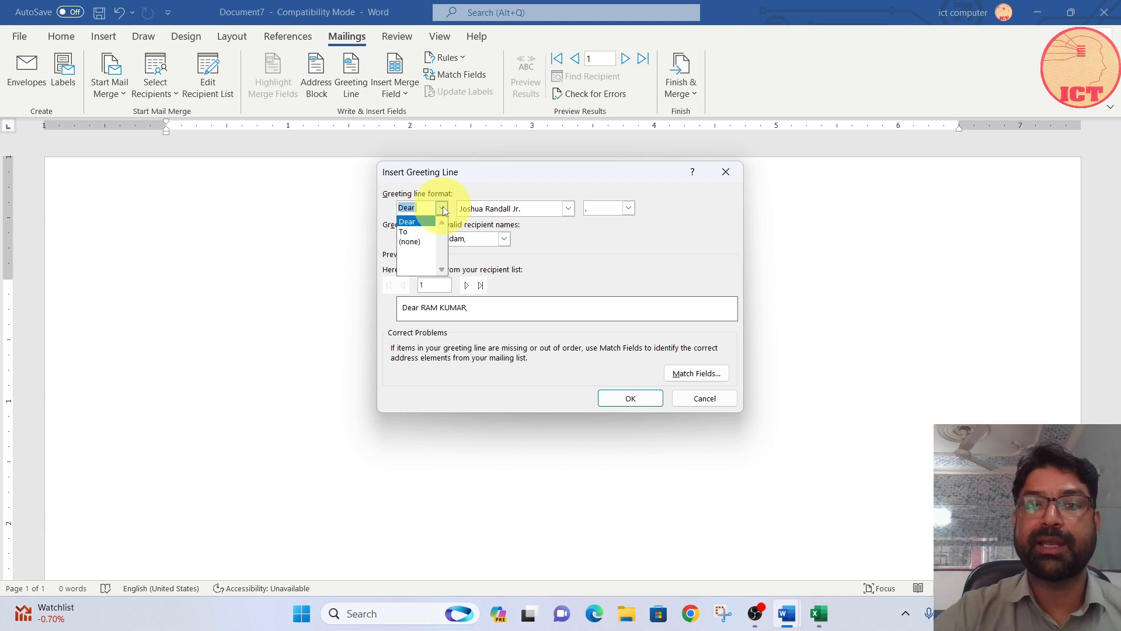
pyautogui.click(431, 223)
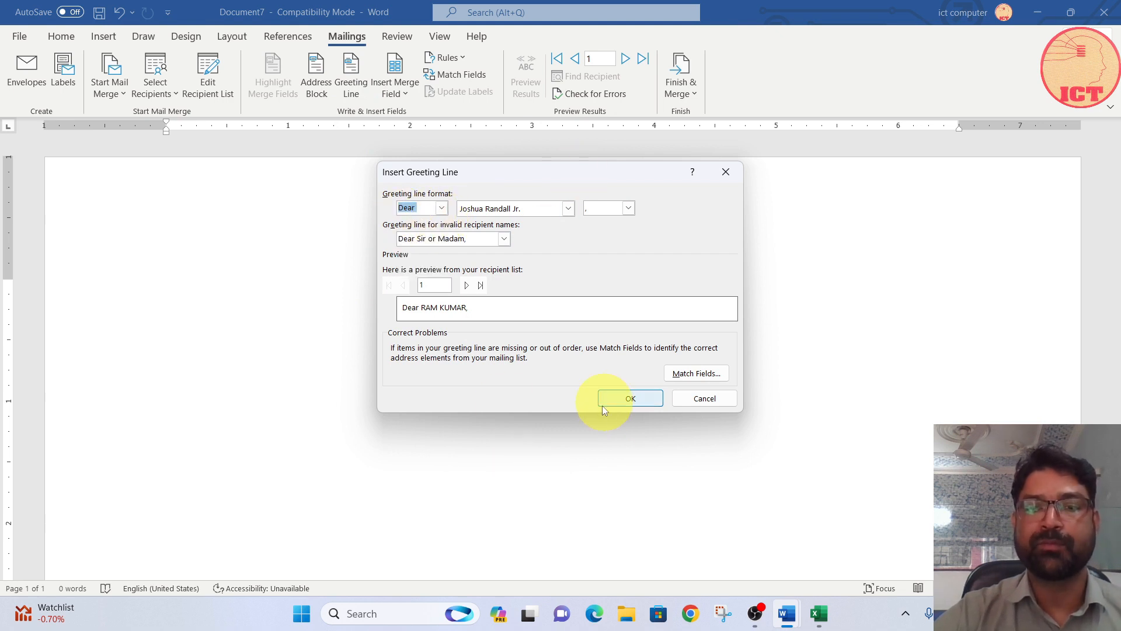
pyautogui.click(636, 397)
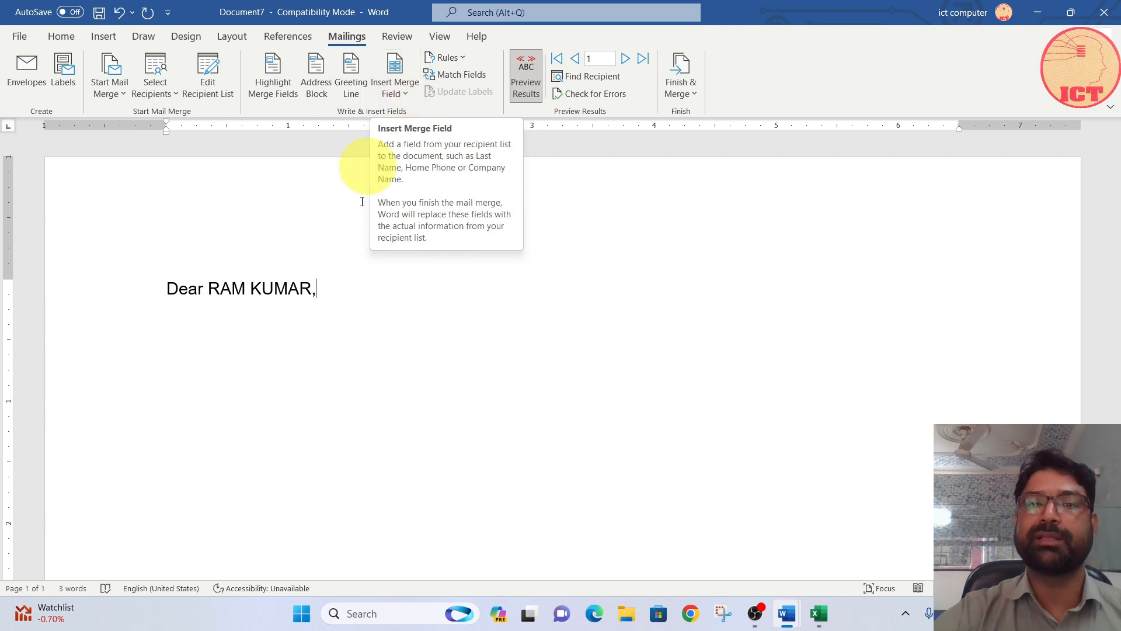
pyautogui.moveTo(335, 286); pyautogui.dragTo(195, 288)
pyautogui.press('BackSpace')
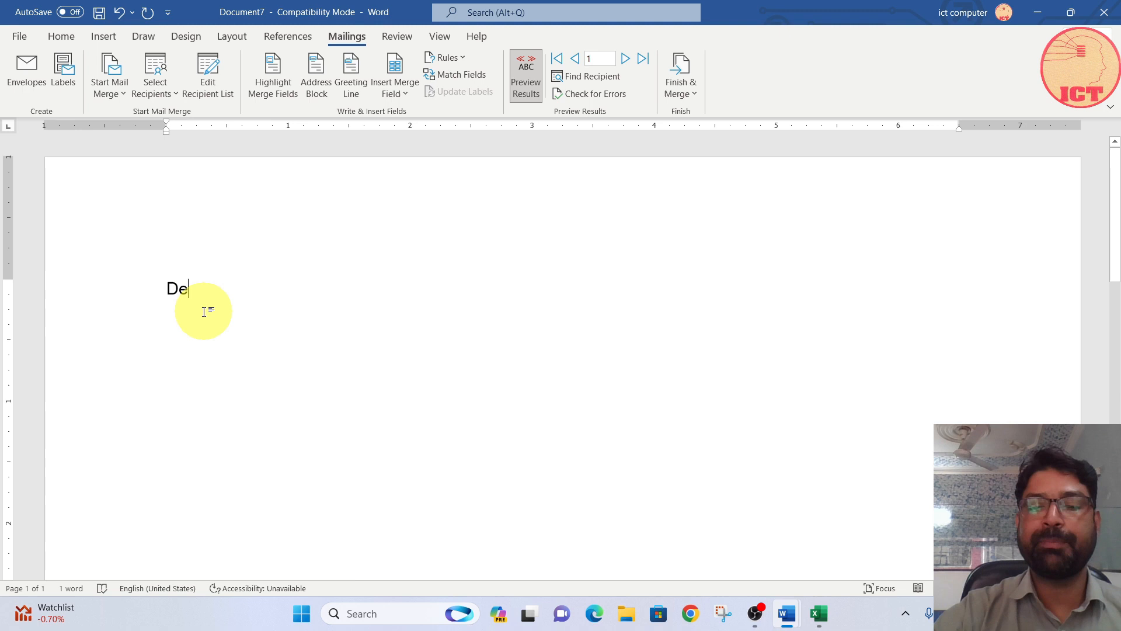
pyautogui.press('BackSpace')
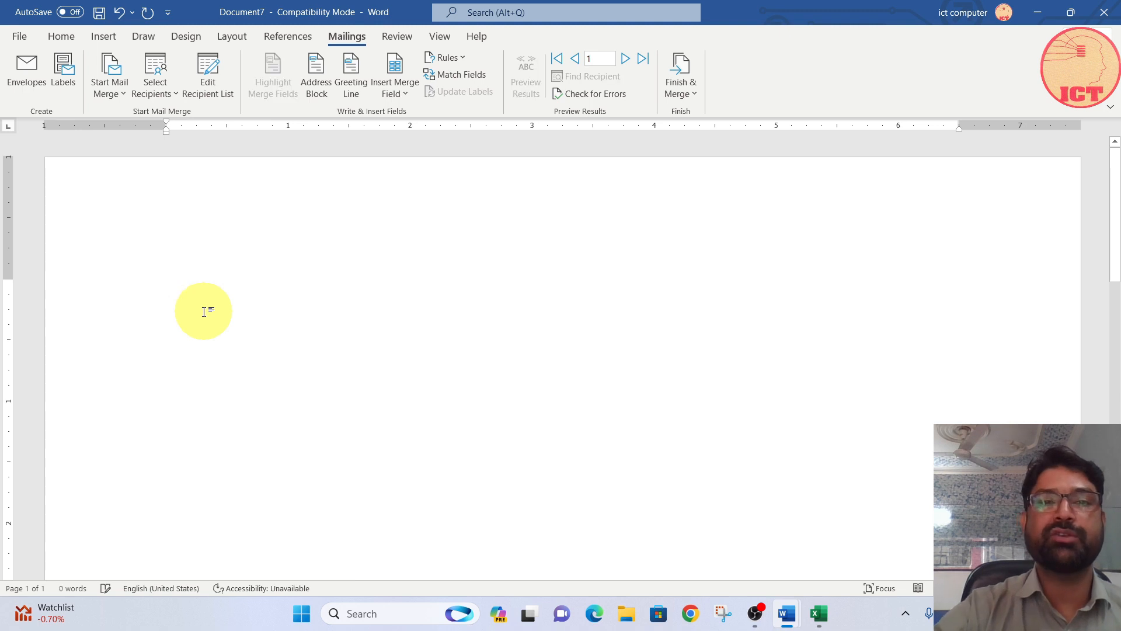
# Step: Insert a Skip Record If rule that skips the letter when First_Name equals one recipient's first name, and check it in the merge preview
pyautogui.click(456, 60)
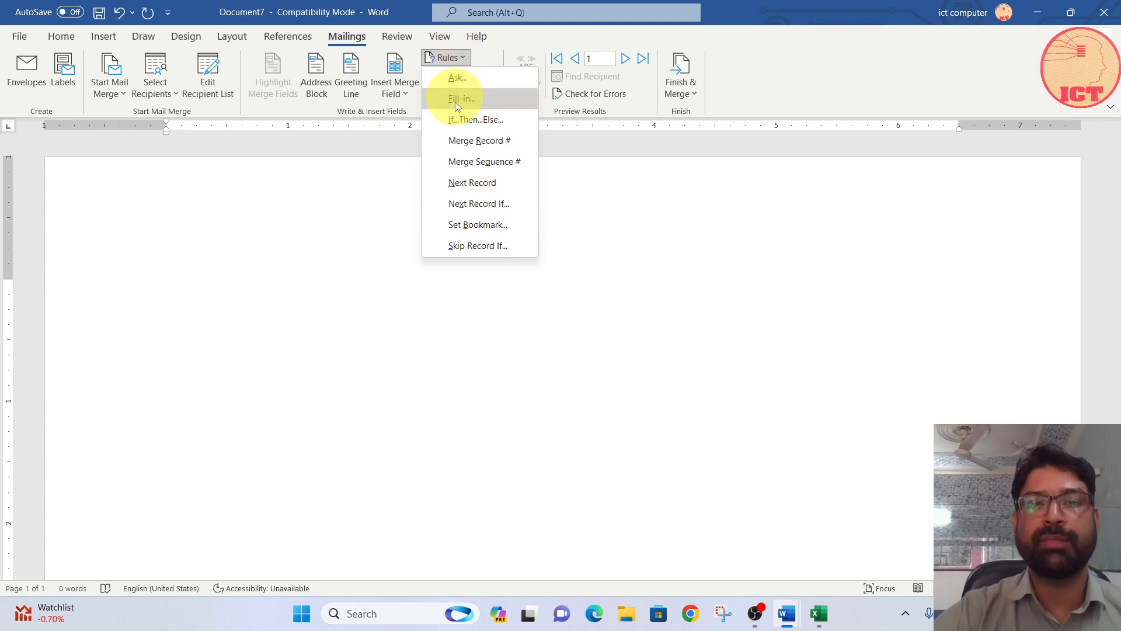
pyautogui.click(474, 245)
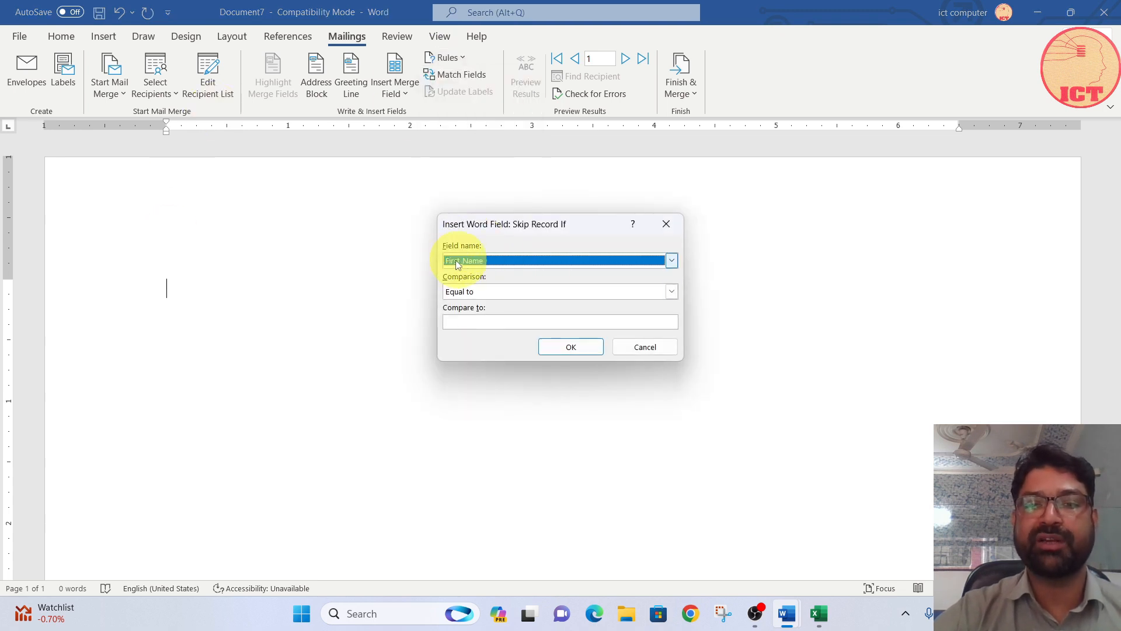
pyautogui.click(470, 321)
pyautogui.write('MOHAN')
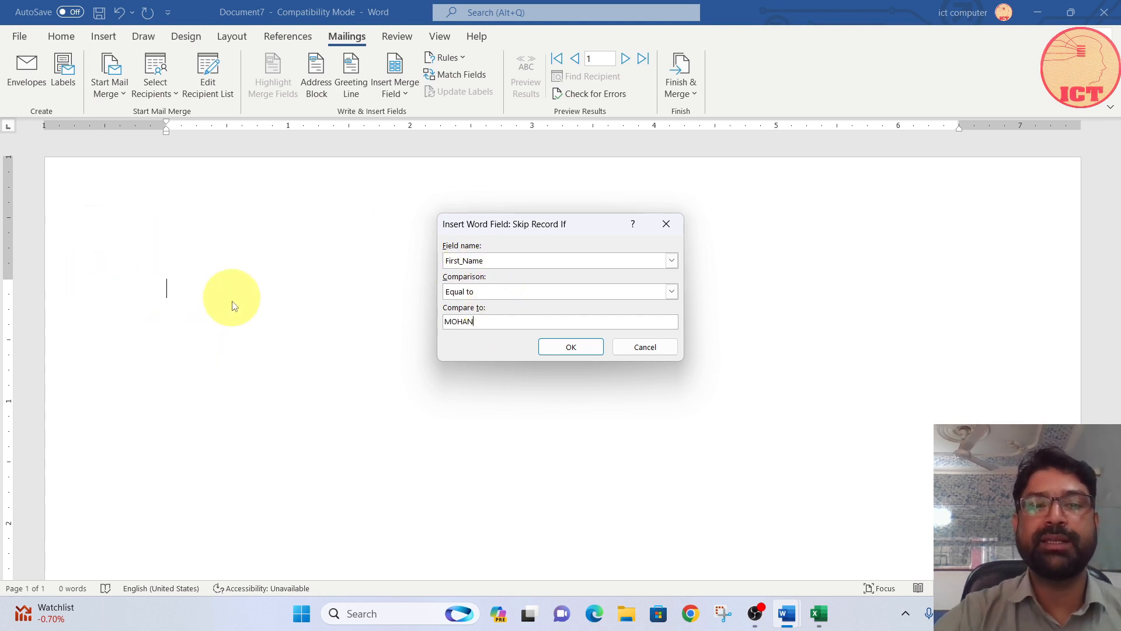
pyautogui.click(581, 347)
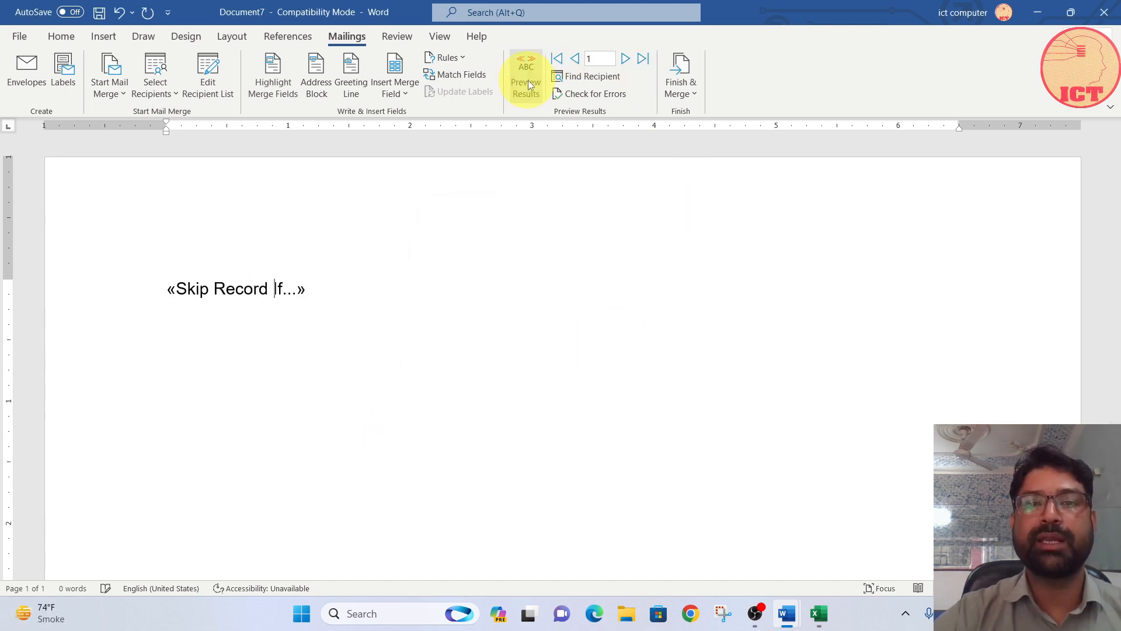
pyautogui.click(528, 79)
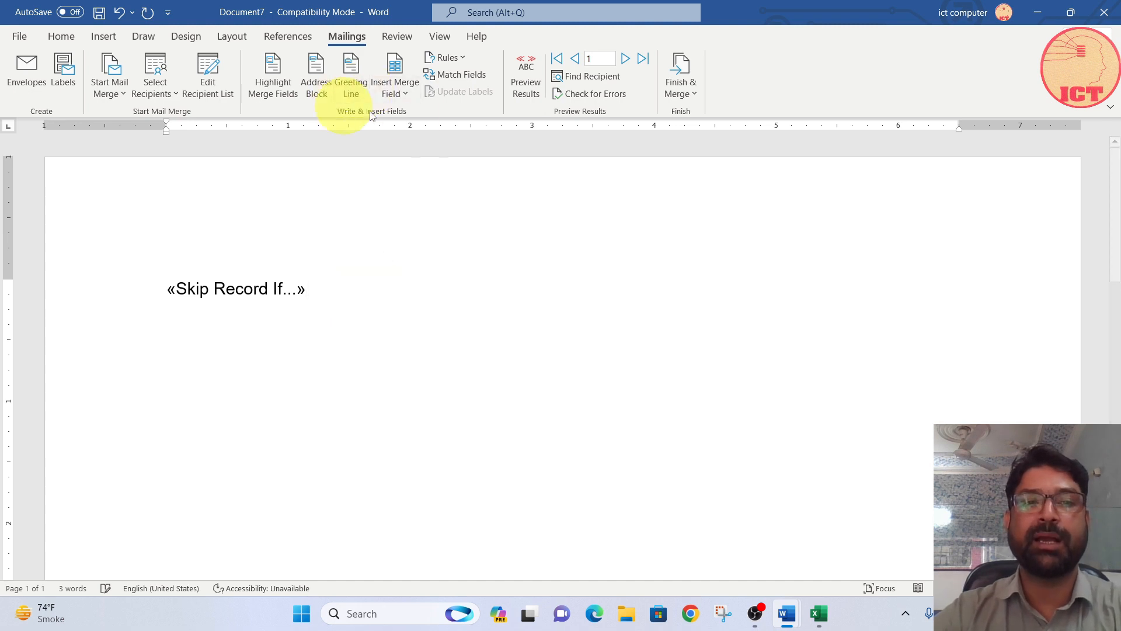
# Step: Insert the First_Name, Company_Name, Address_Line_1 and City merge fields on separate lines below the Skip Record If rule
pyautogui.click(400, 95)
pyautogui.click(412, 110)
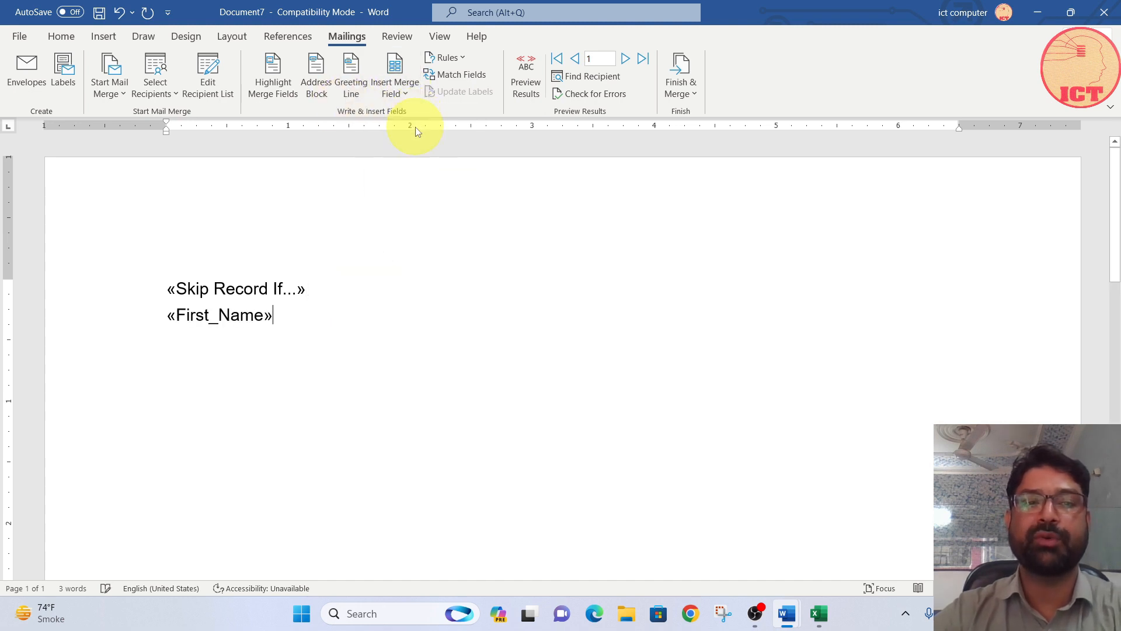
pyautogui.click(403, 94)
pyautogui.click(412, 134)
pyautogui.press('Return')
pyautogui.click(397, 92)
pyautogui.click(405, 156)
pyautogui.press('Return')
pyautogui.click(390, 94)
pyautogui.click(415, 176)
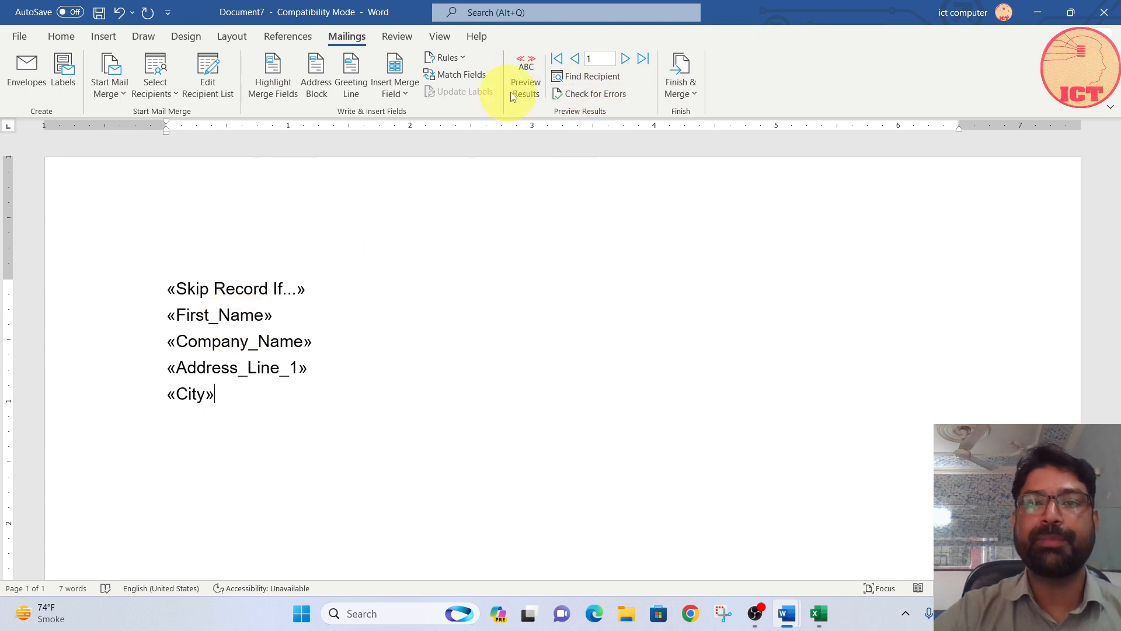
# Step: Preview the letter with the skip rule and recipient fields, and delete all of its content
pyautogui.click(526, 84)
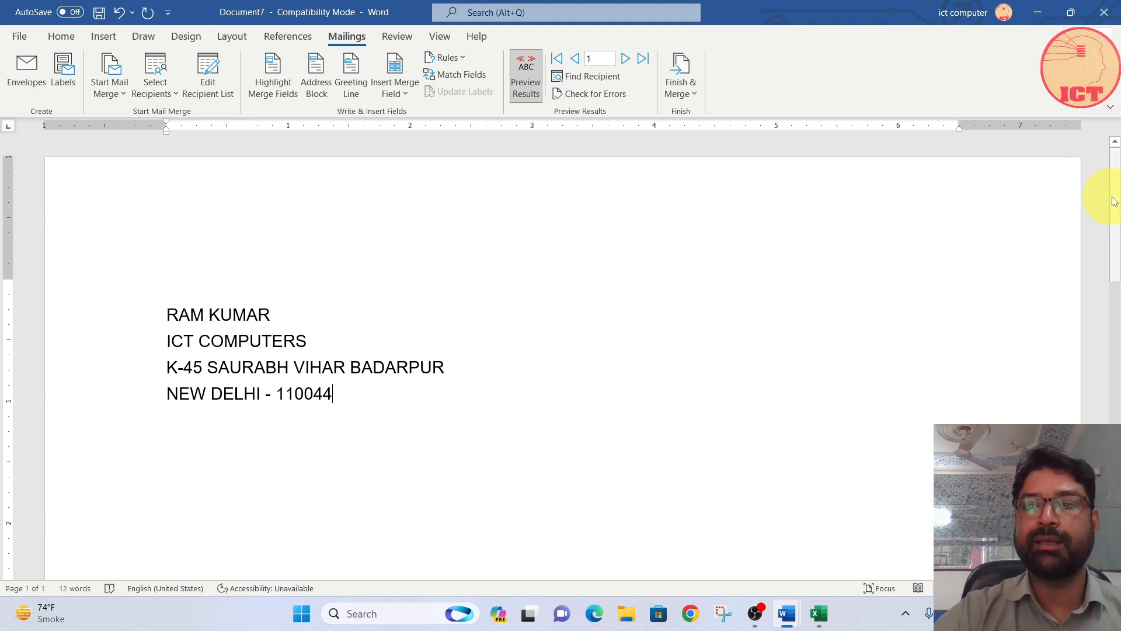
pyautogui.moveTo(1117, 200); pyautogui.dragTo(1117, 321)
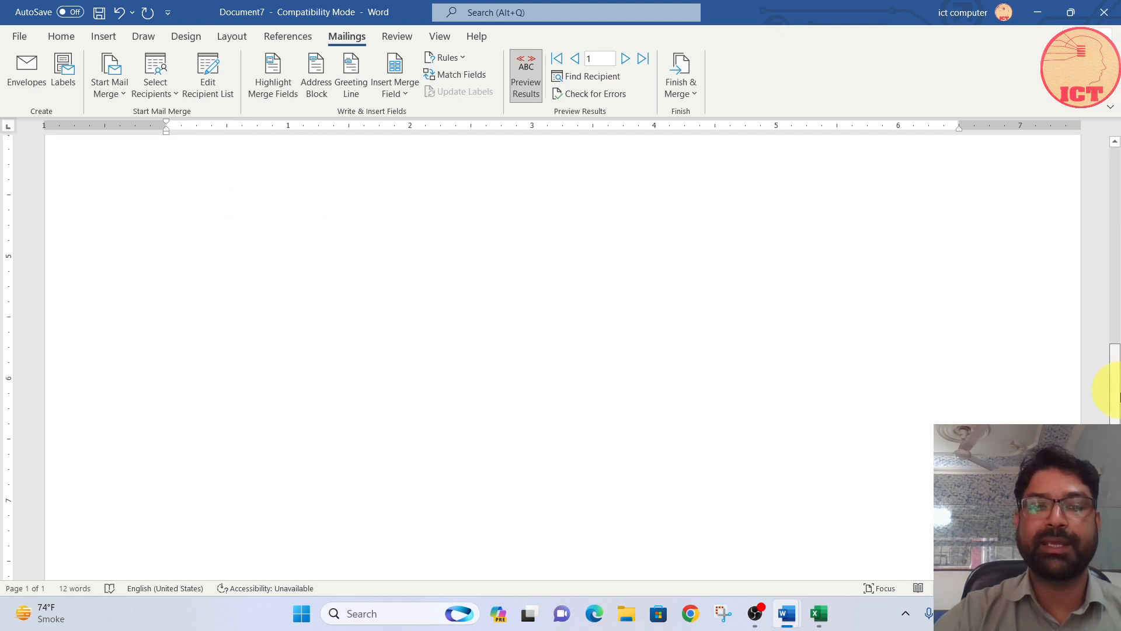
pyautogui.moveTo(1114, 409); pyautogui.dragTo(1104, 165)
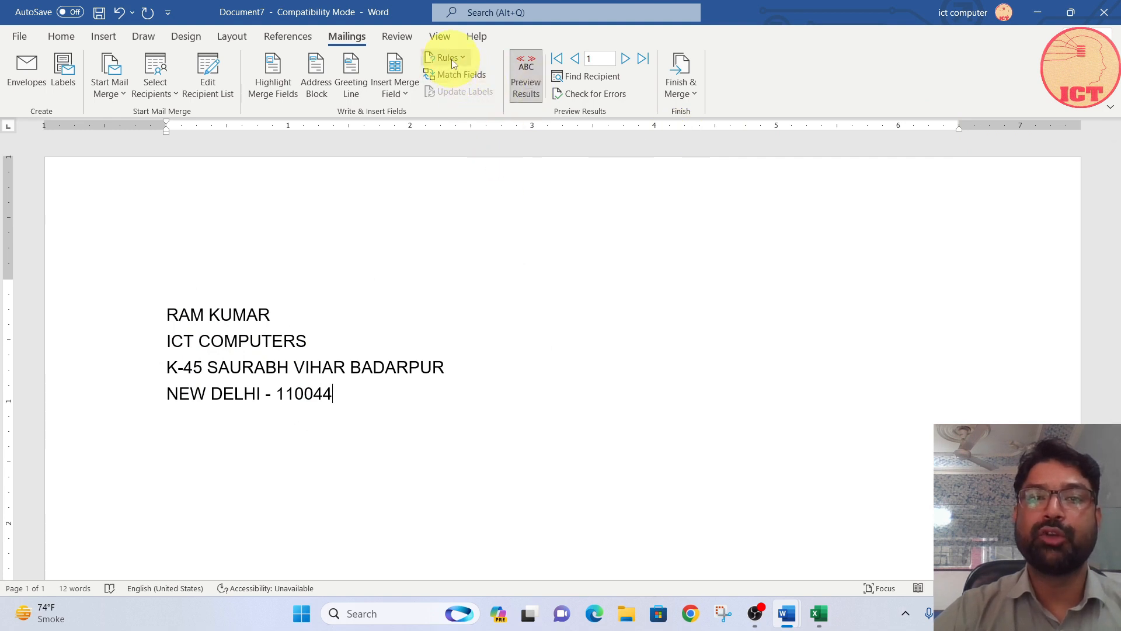
pyautogui.moveTo(351, 393); pyautogui.dragTo(105, 257)
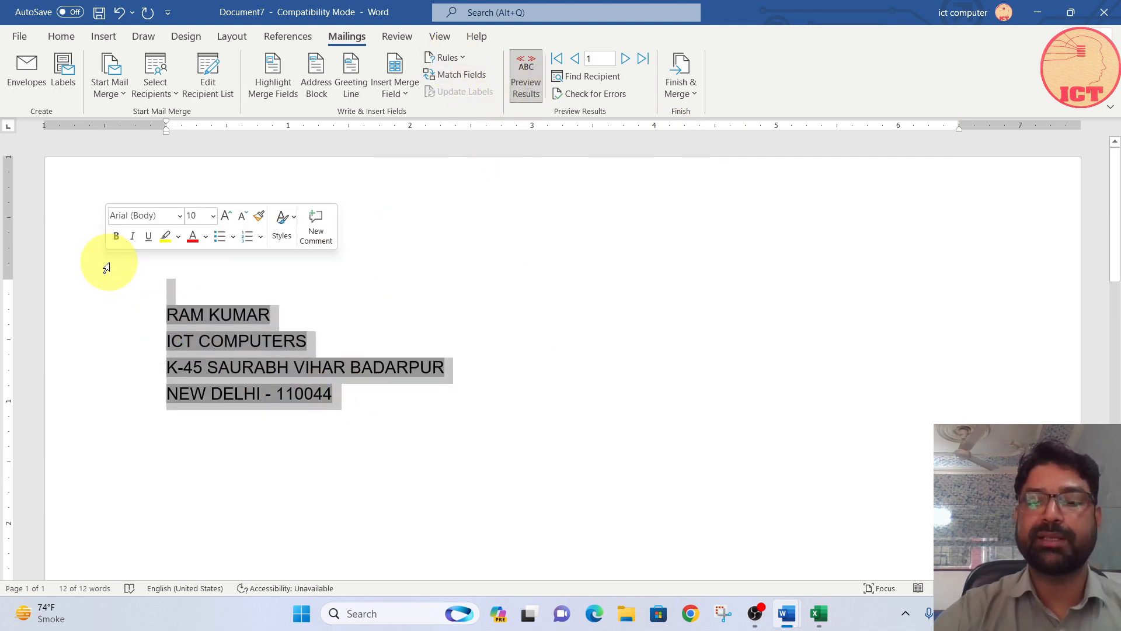
pyautogui.press('Delete')
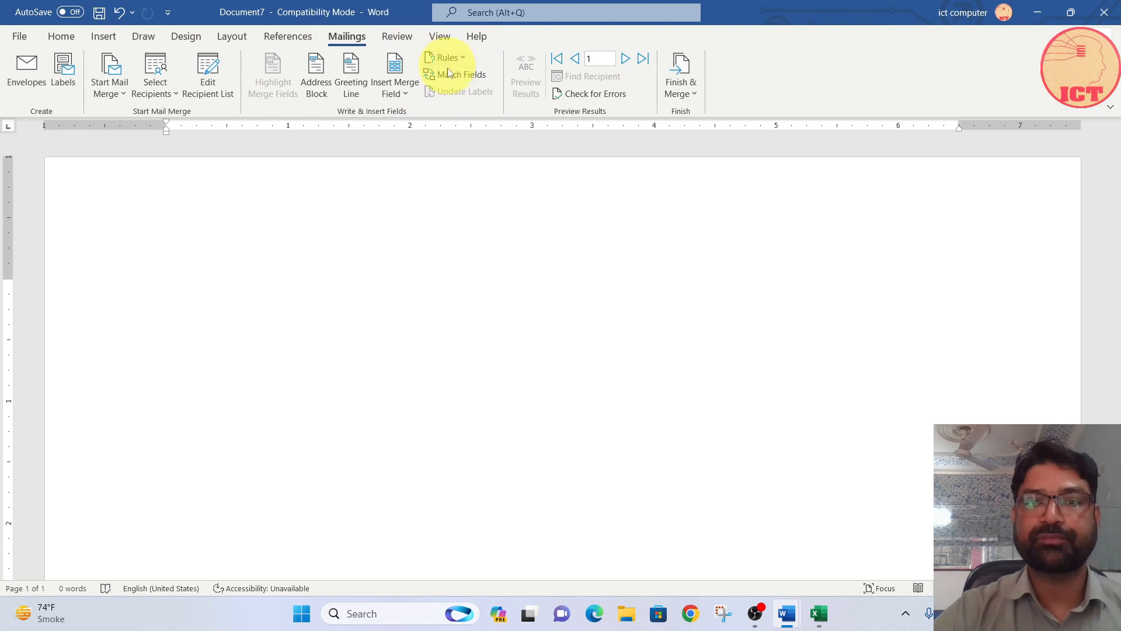
# Step: Insert an If...Then...Else rule that adds "DEAR FRIEND" when First_Name is equal to a chosen recipient's first name
pyautogui.click(449, 57)
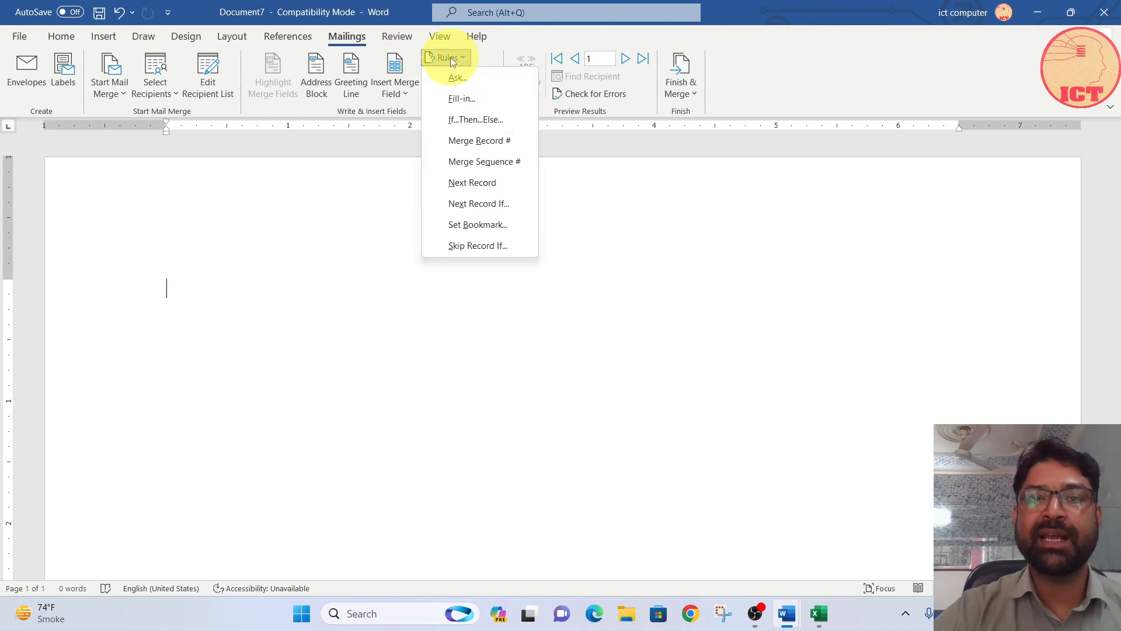
pyautogui.click(467, 119)
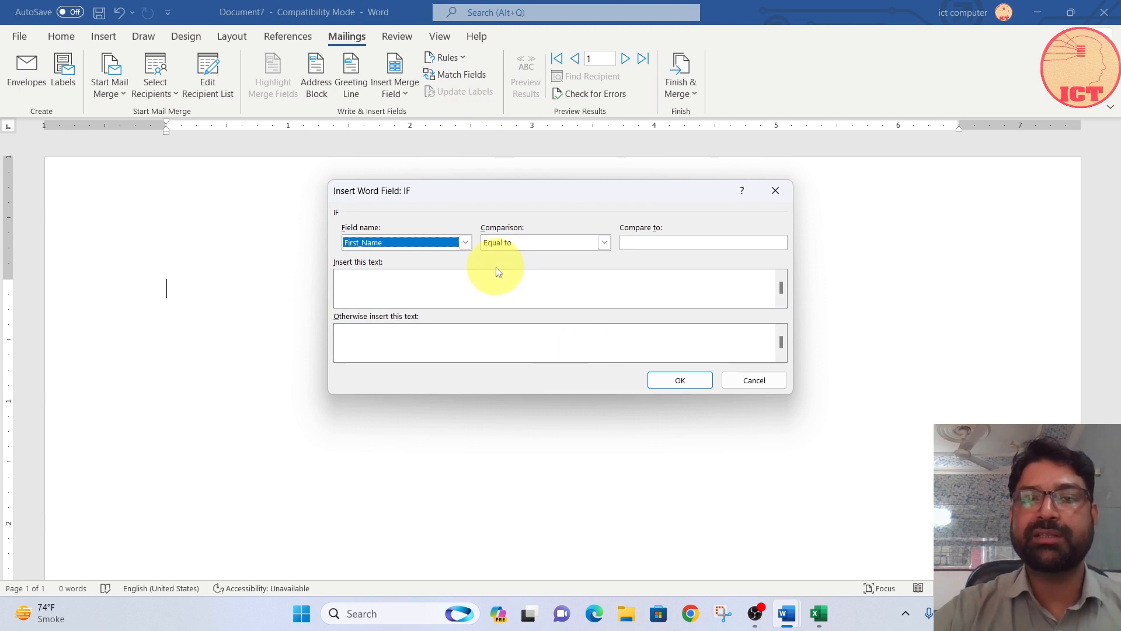
pyautogui.click(658, 242)
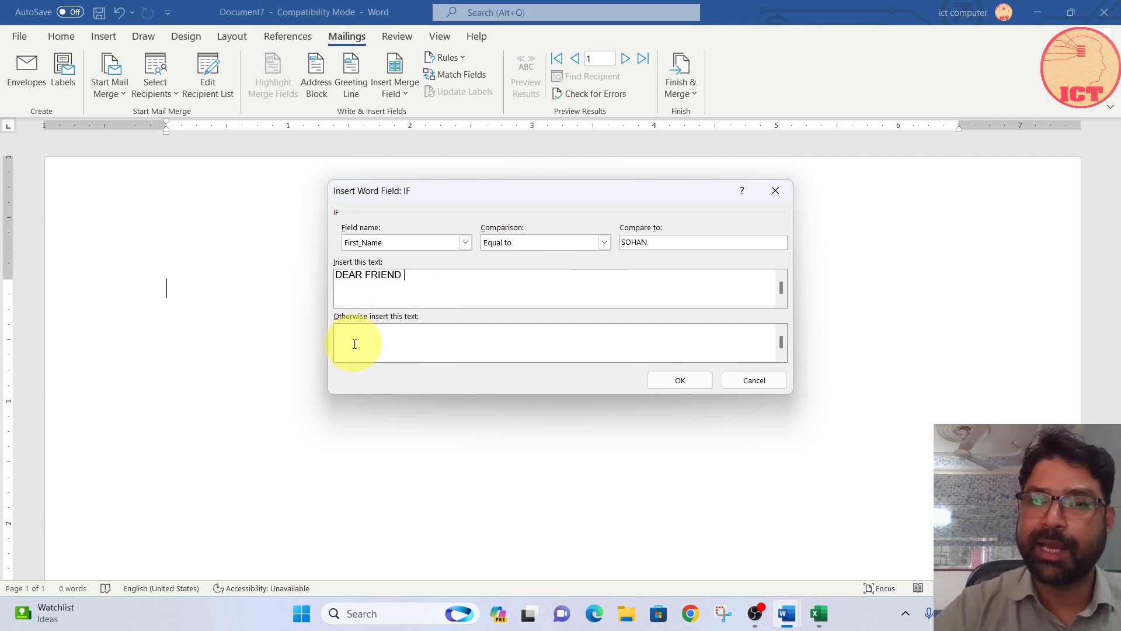
pyautogui.click(679, 383)
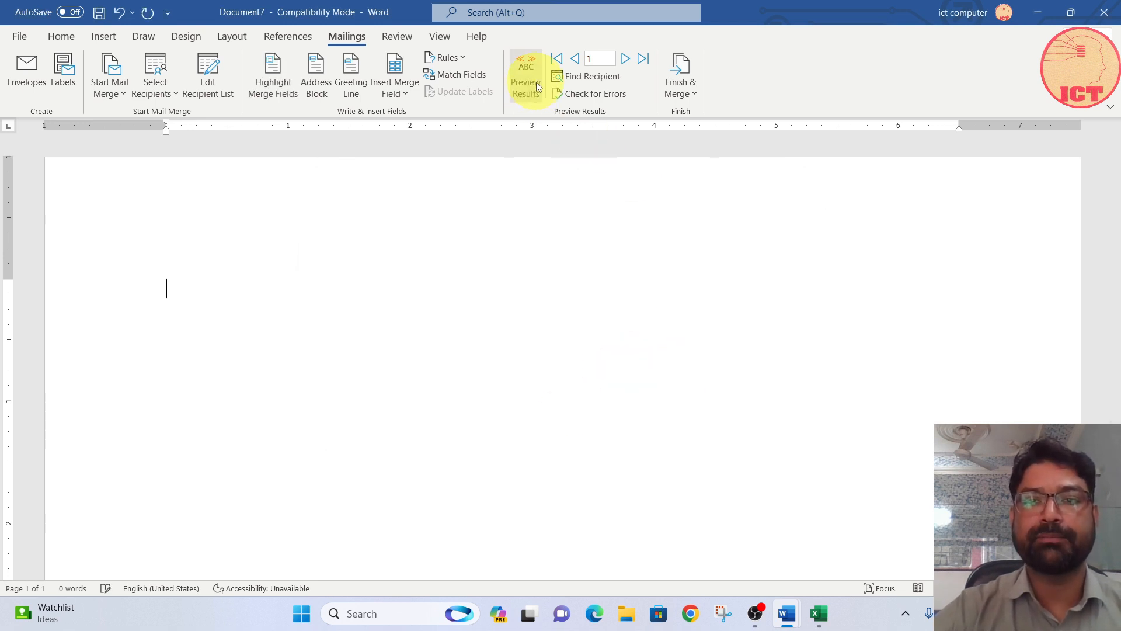
# Step: Build the letter's address from the First_Name, Company_Name, Address_Line_1 and City merge fields, each on its own line
pyautogui.click(397, 93)
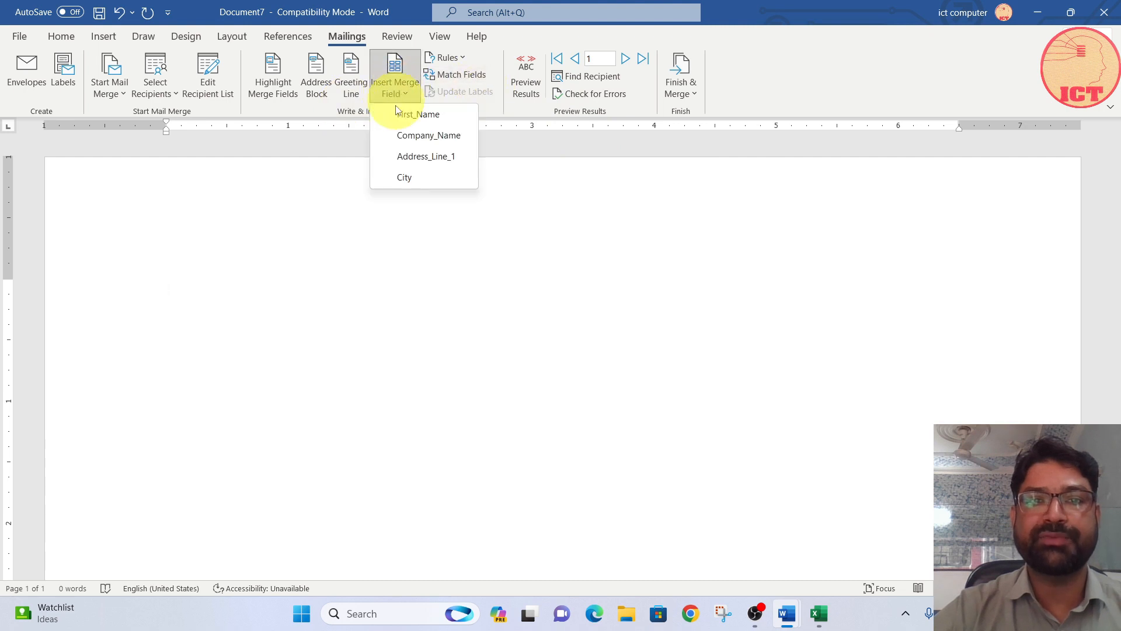
pyautogui.click(414, 115)
pyautogui.press('Return')
pyautogui.click(397, 92)
pyautogui.click(414, 132)
pyautogui.press('Return')
pyautogui.click(401, 88)
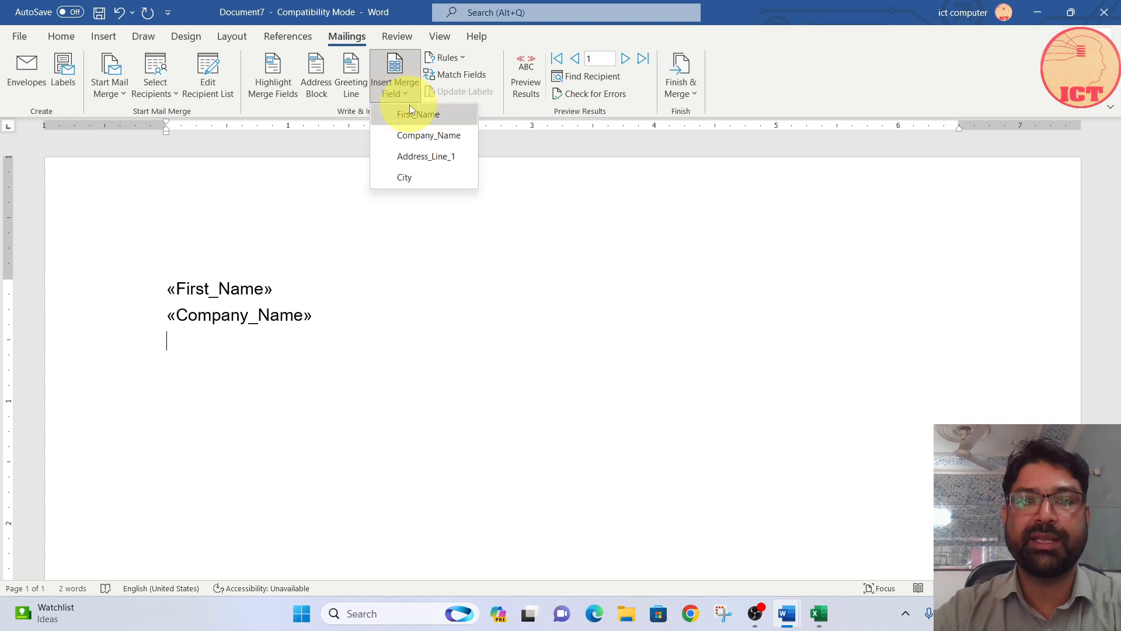
pyautogui.click(412, 156)
pyautogui.press('Return')
pyautogui.click(398, 93)
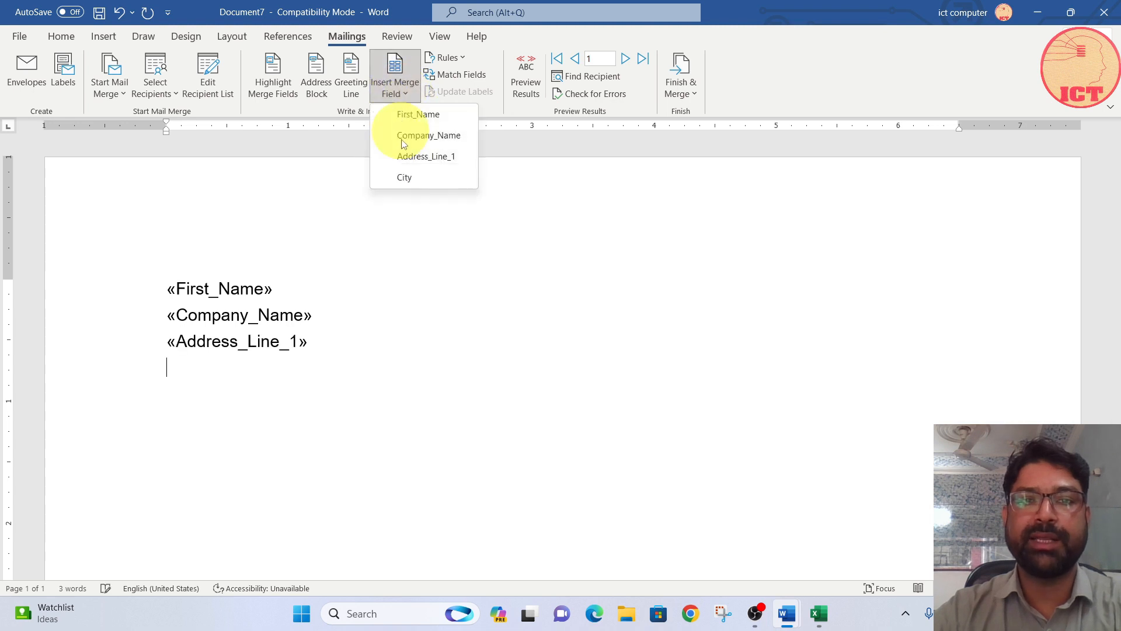
pyautogui.click(405, 176)
# Step: Preview the merge results in the letter and look through the available merge rules
pyautogui.click(533, 83)
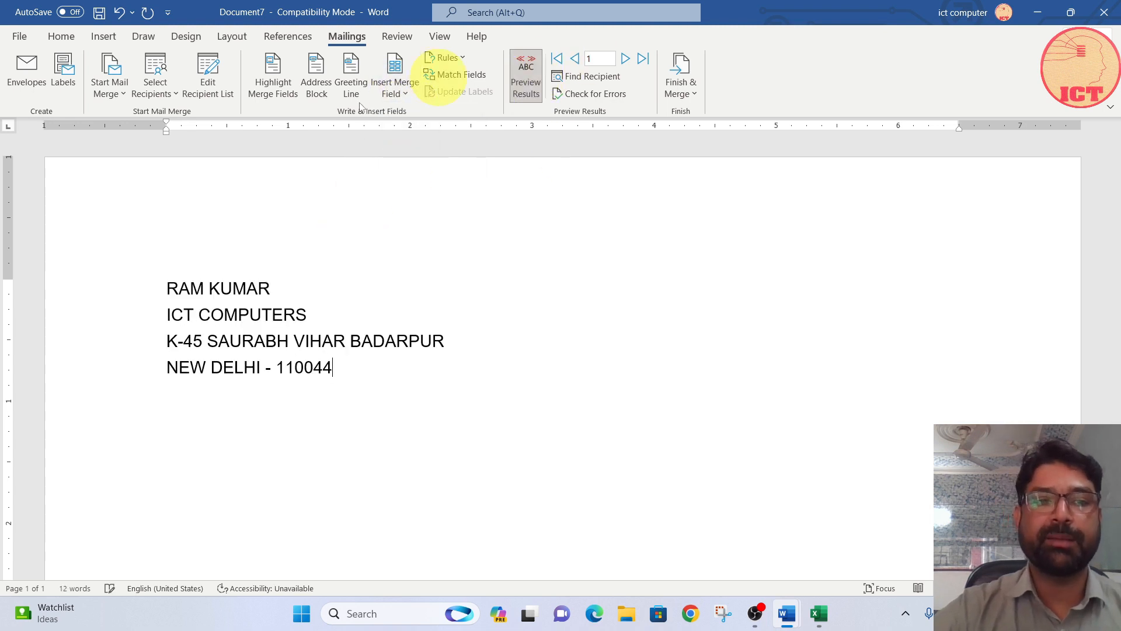
pyautogui.scroll(-10, 233, 320)
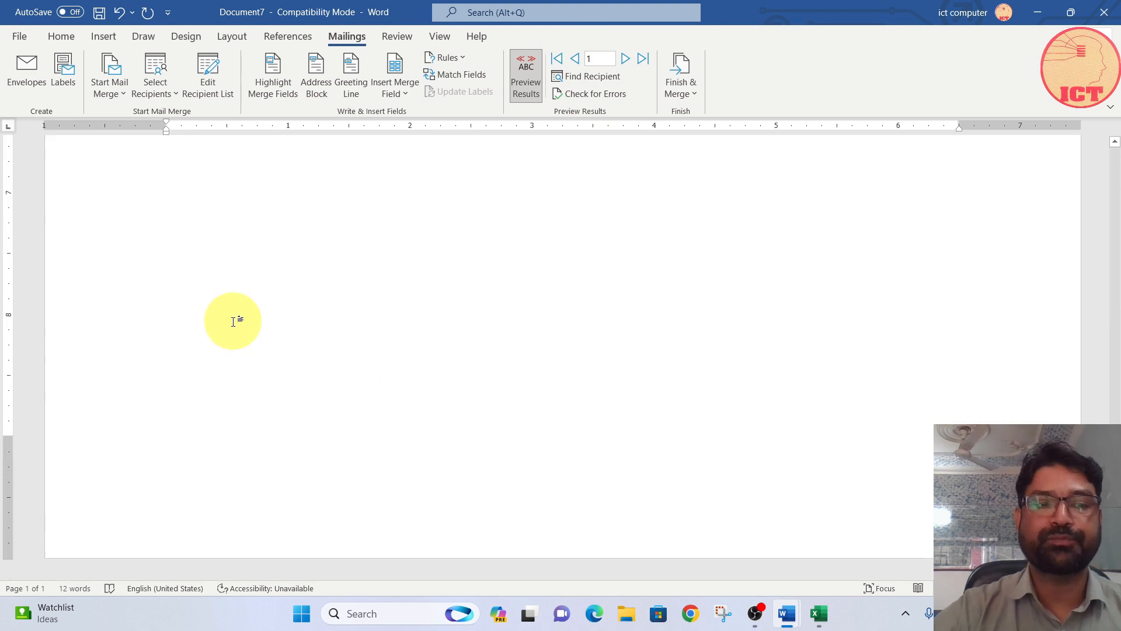
pyautogui.scroll(10, 233, 320)
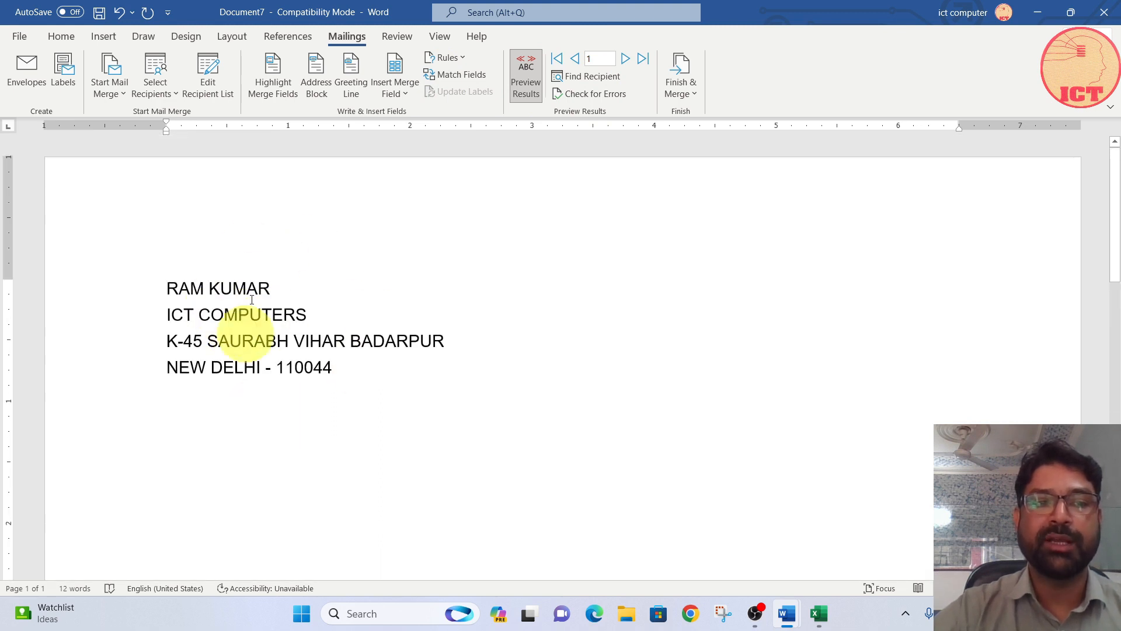
pyautogui.click(454, 58)
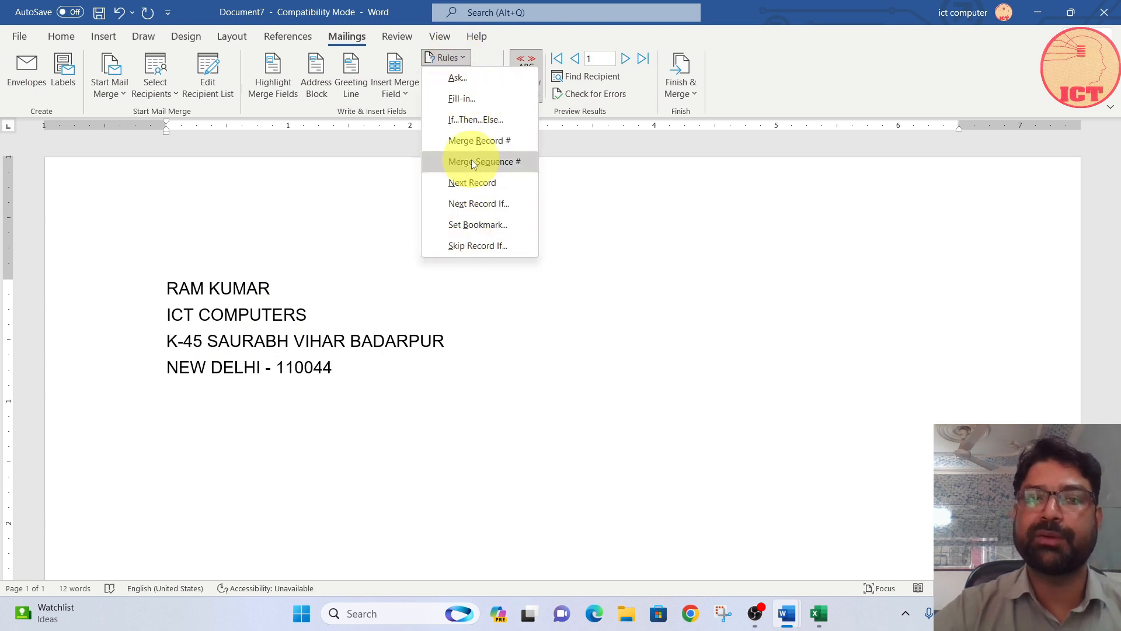
pyautogui.click(353, 295)
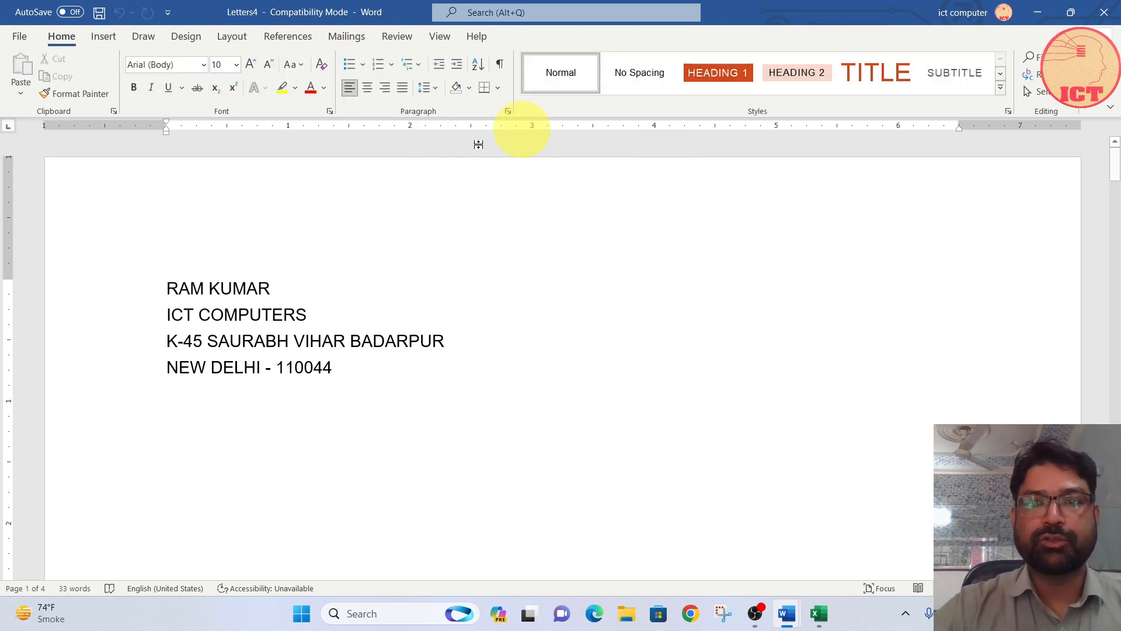
pyautogui.click(344, 38)
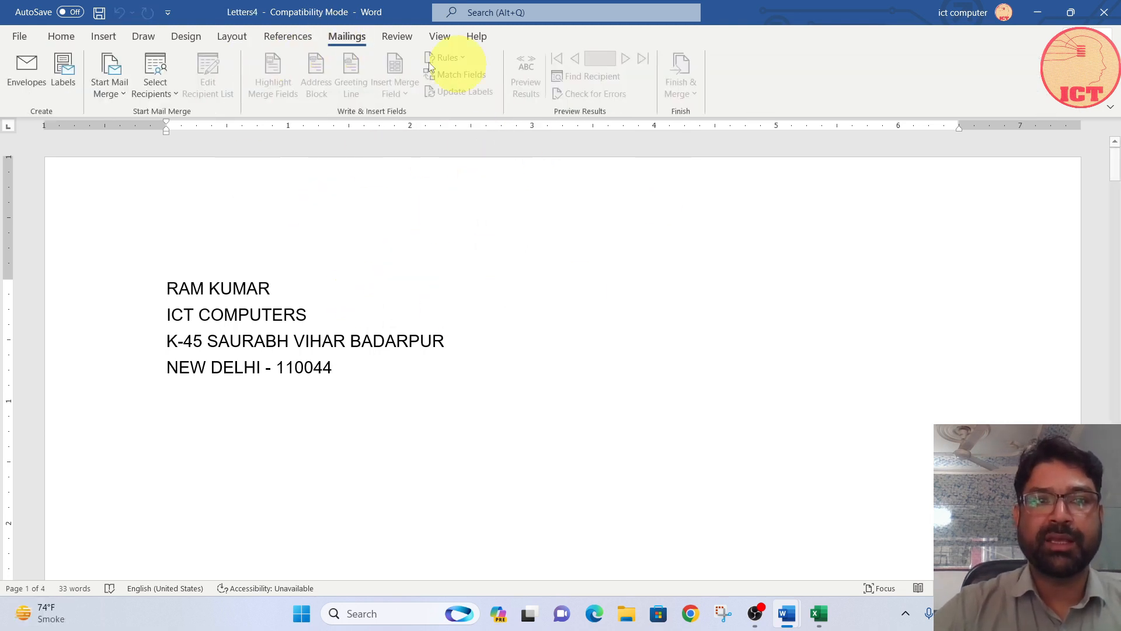
pyautogui.click(284, 43)
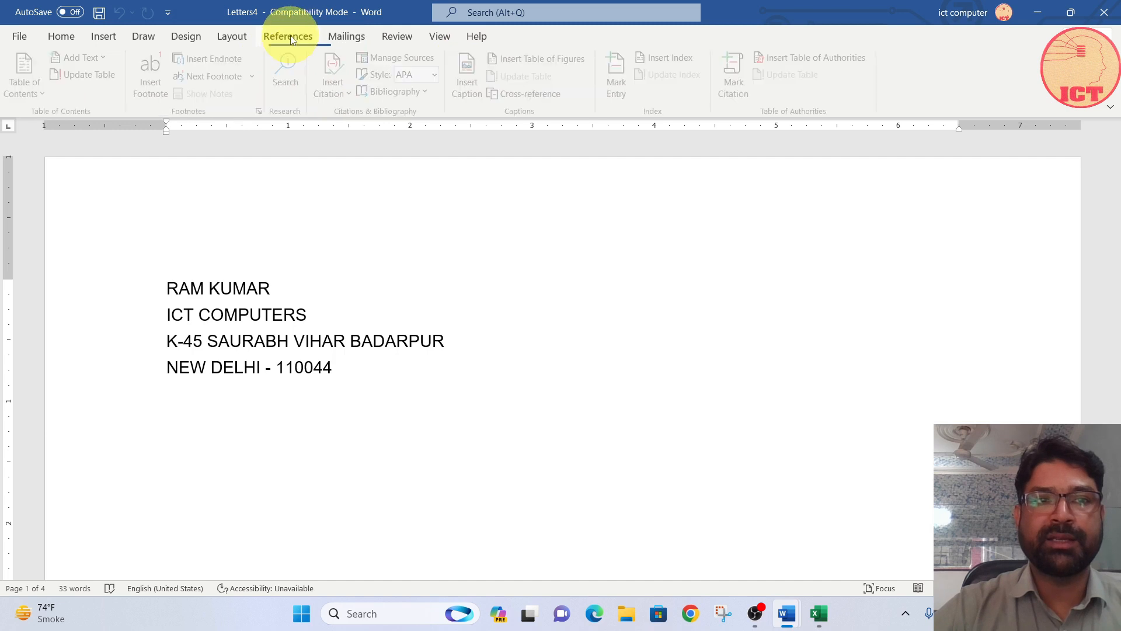
pyautogui.click(348, 38)
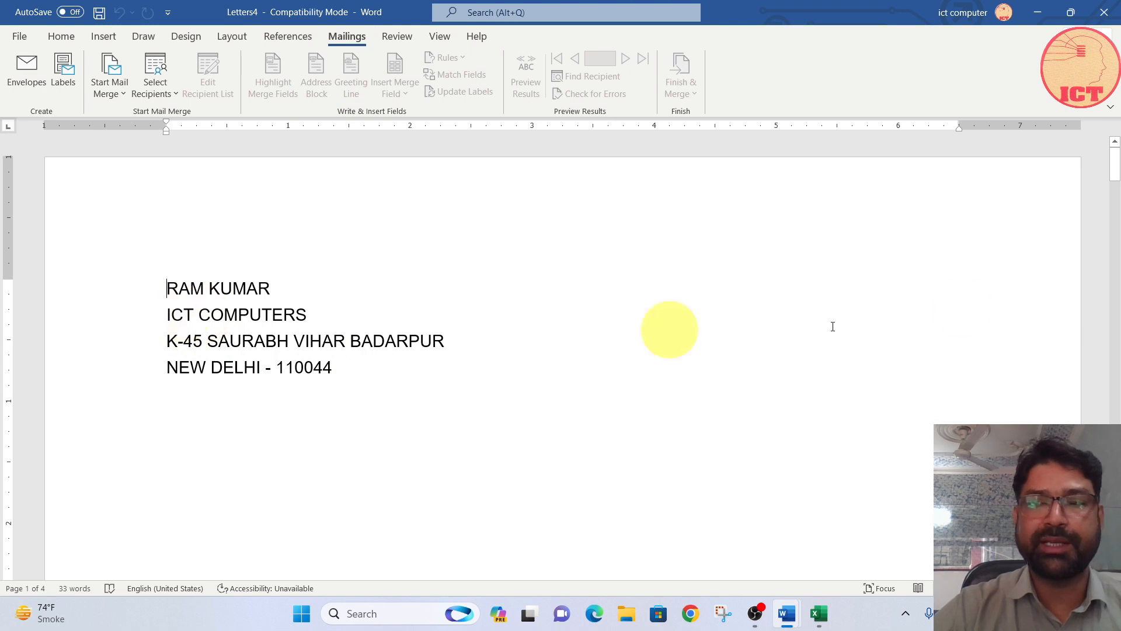
# Step: Review the merged letters and add a space between "DEAR FRIENS" and the recipient's name on page 2
pyautogui.moveTo(1115, 170); pyautogui.dragTo(1113, 275)
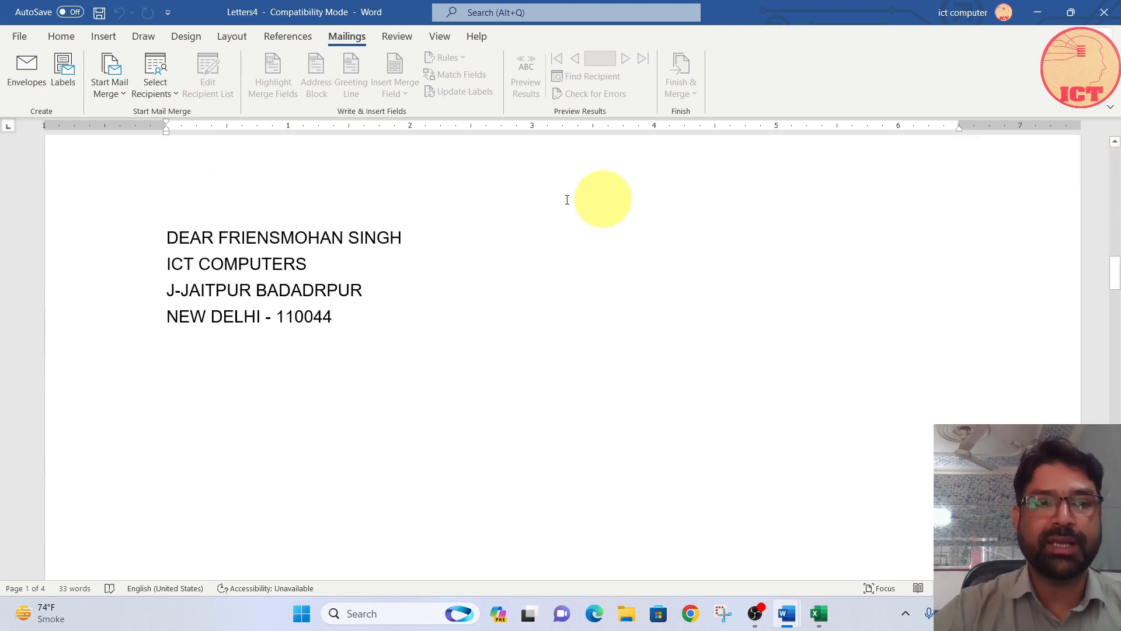
pyautogui.click(280, 236)
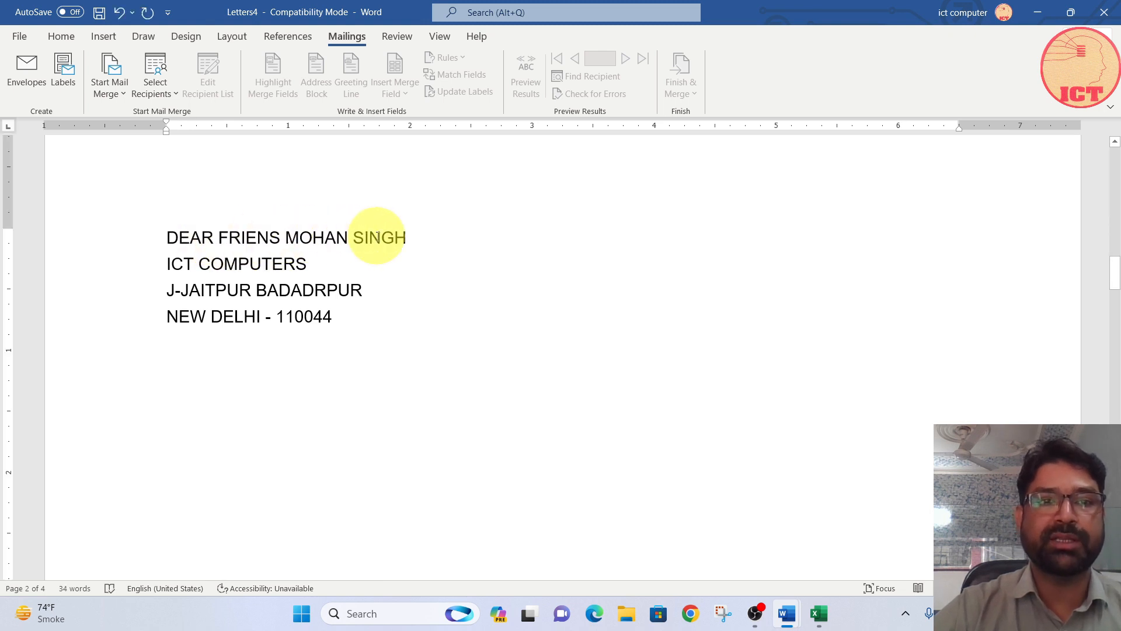
pyautogui.scroll(15, 283, 298)
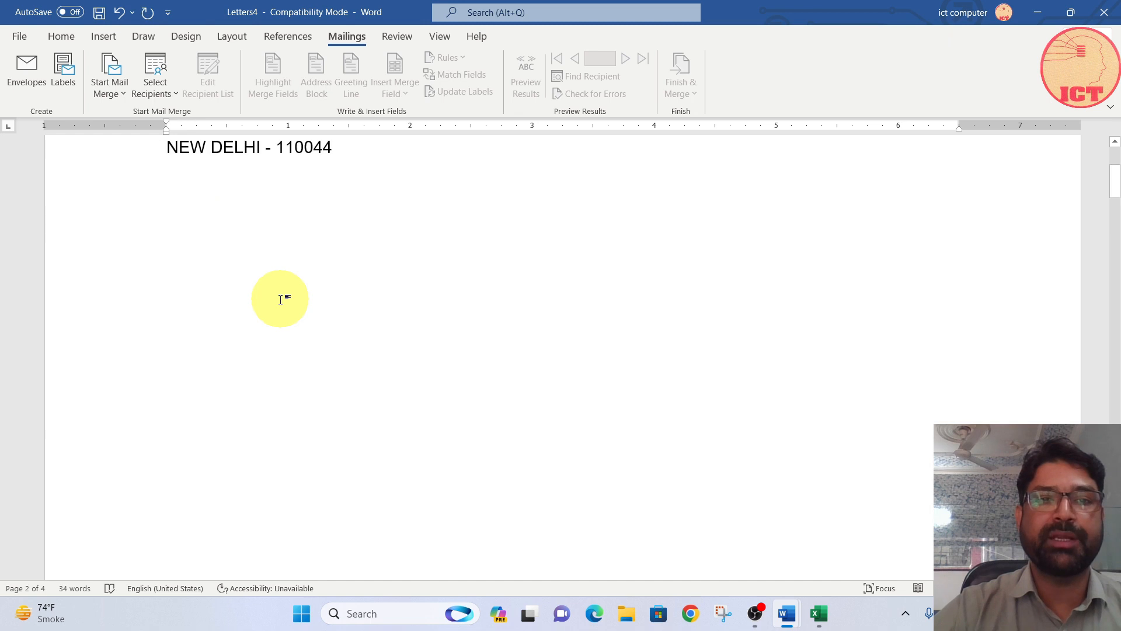
pyautogui.scroll(1, 282, 299)
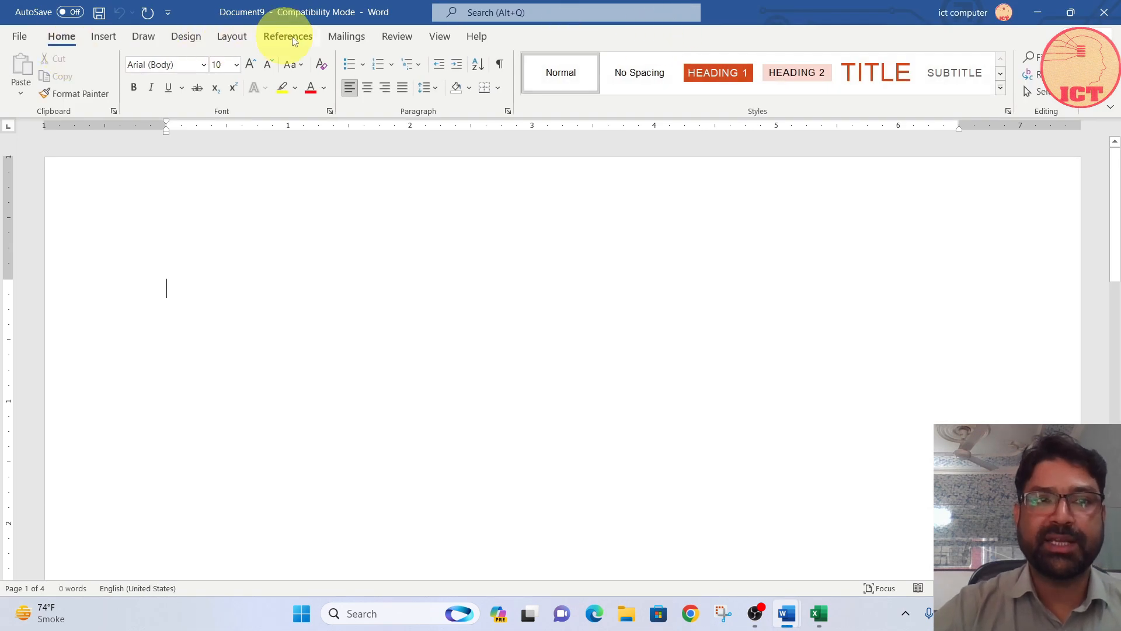
# Step: Start a letters mail merge in the blank document, attach the existing recipient list as data source, and accept the default field matching
pyautogui.click(345, 37)
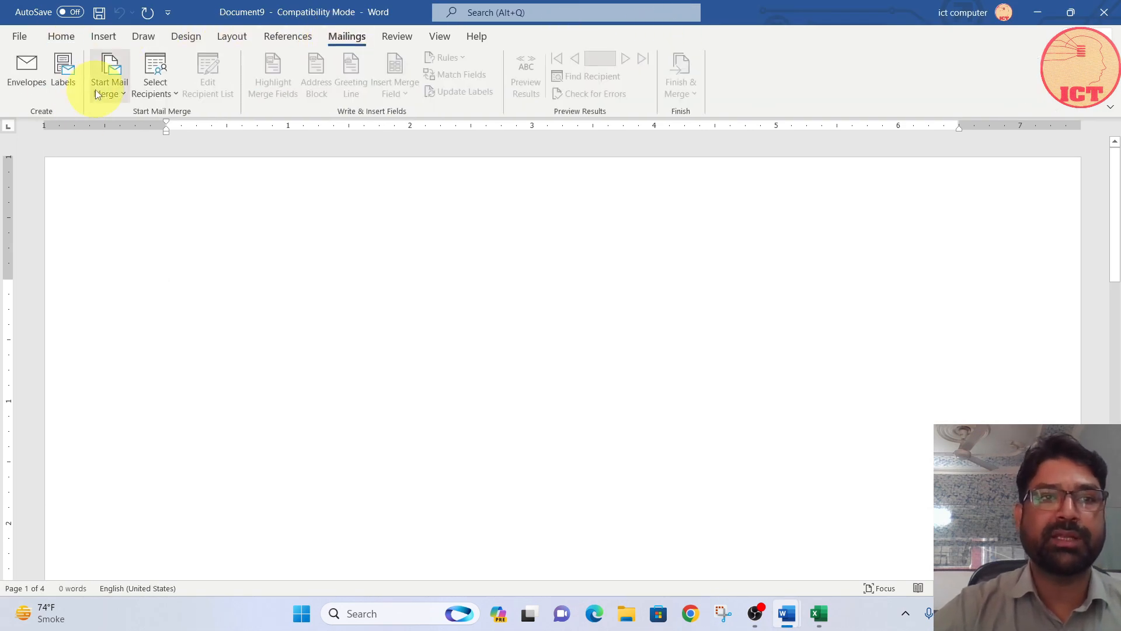
pyautogui.click(114, 79)
pyautogui.click(129, 115)
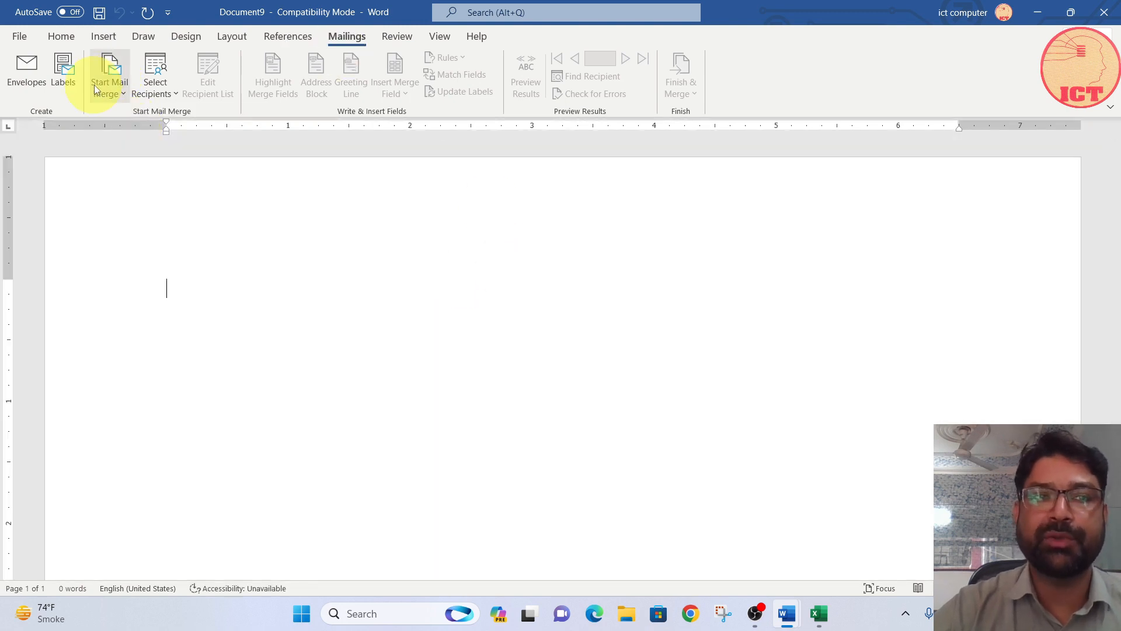
pyautogui.click(153, 83)
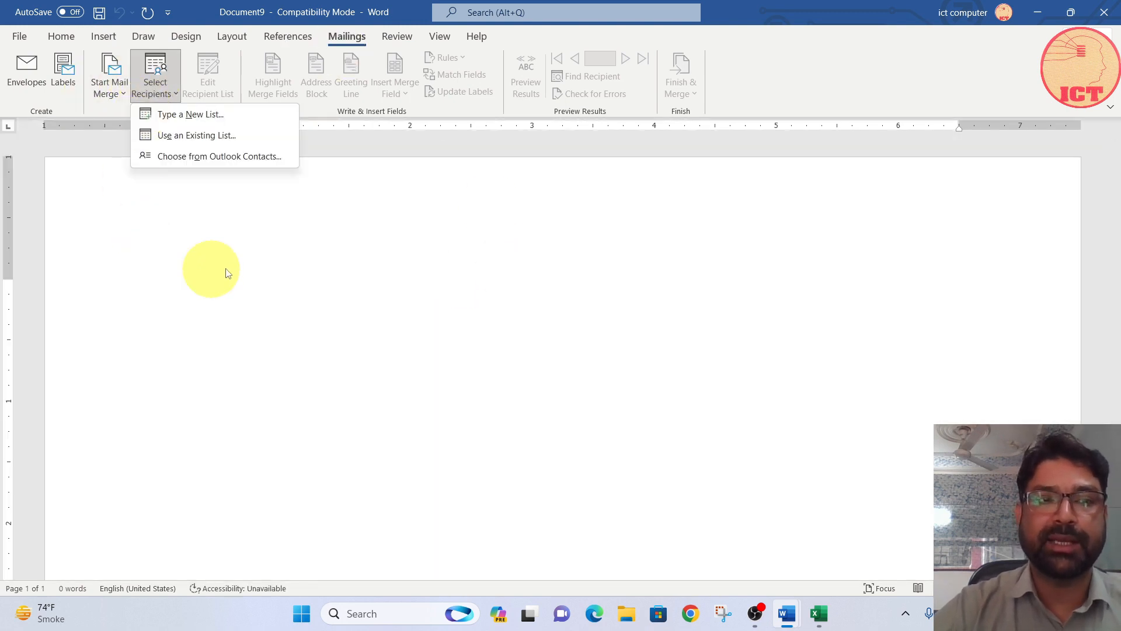
pyautogui.click(198, 135)
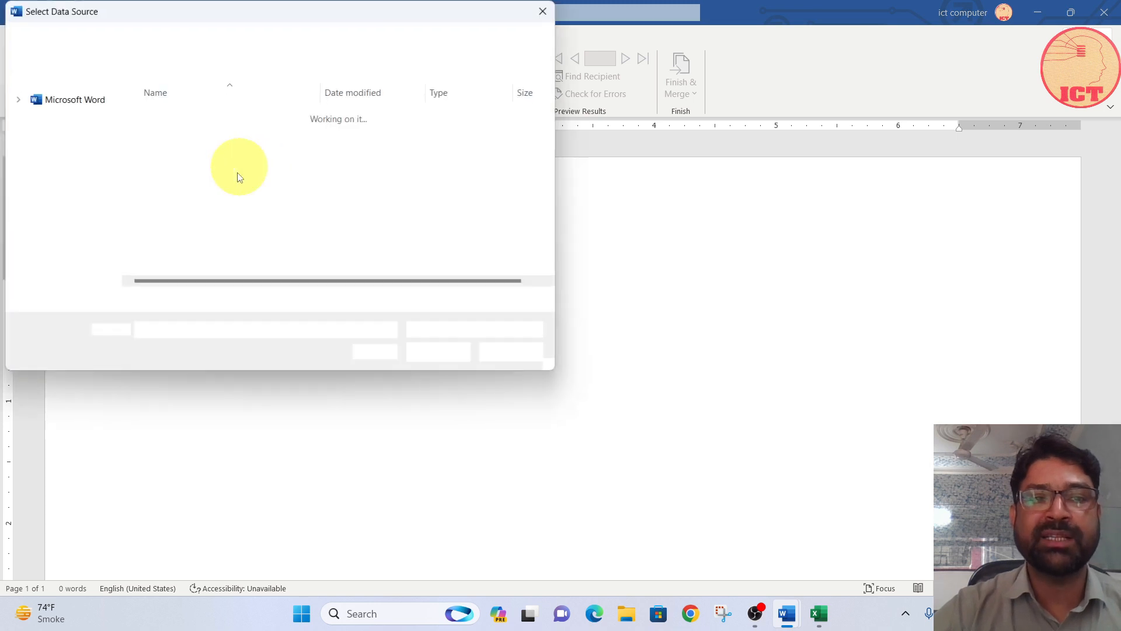
pyautogui.click(148, 165)
pyautogui.click(438, 352)
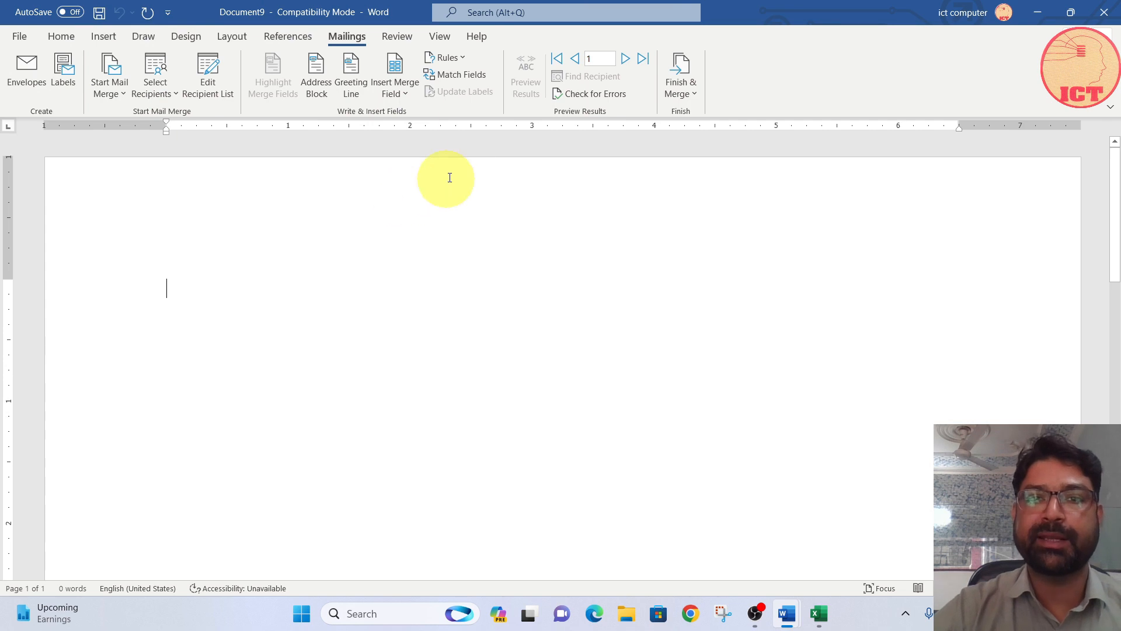
pyautogui.click(470, 74)
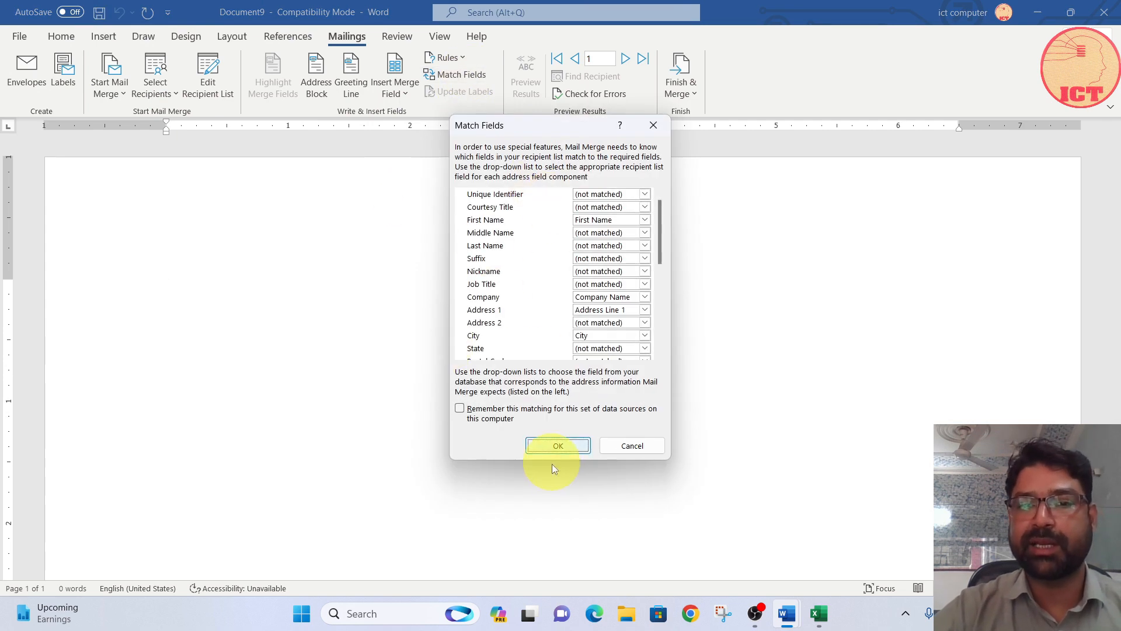
pyautogui.click(558, 446)
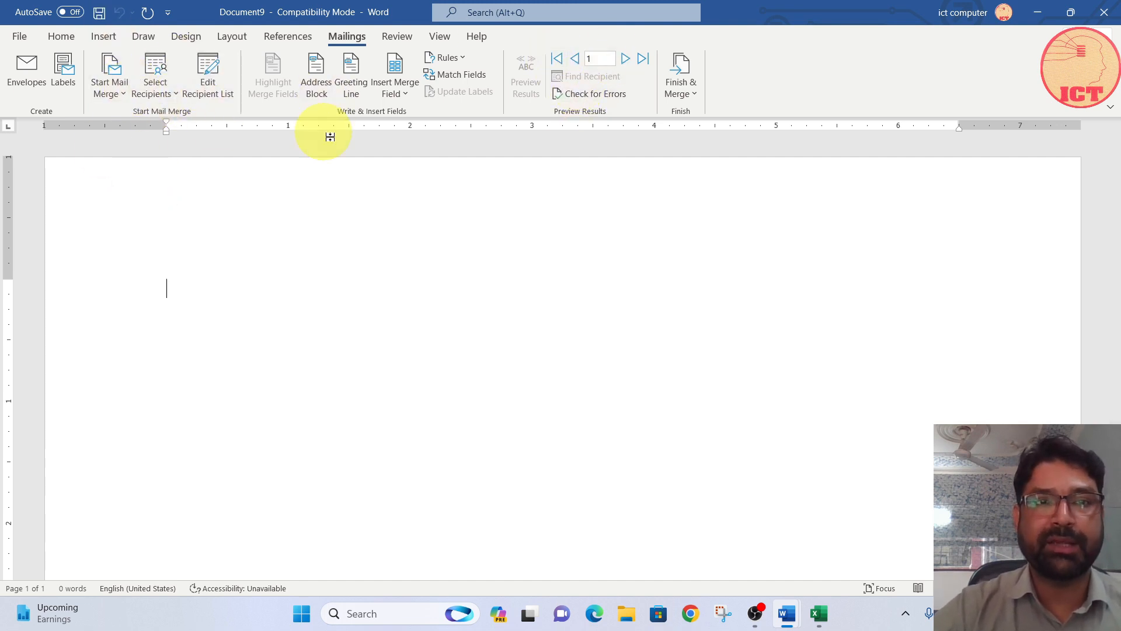
# Step: Insert the First_Name, Company_Name, Address_Line_1 and City merge fields, each on its own line
pyautogui.click(395, 87)
pyautogui.click(421, 114)
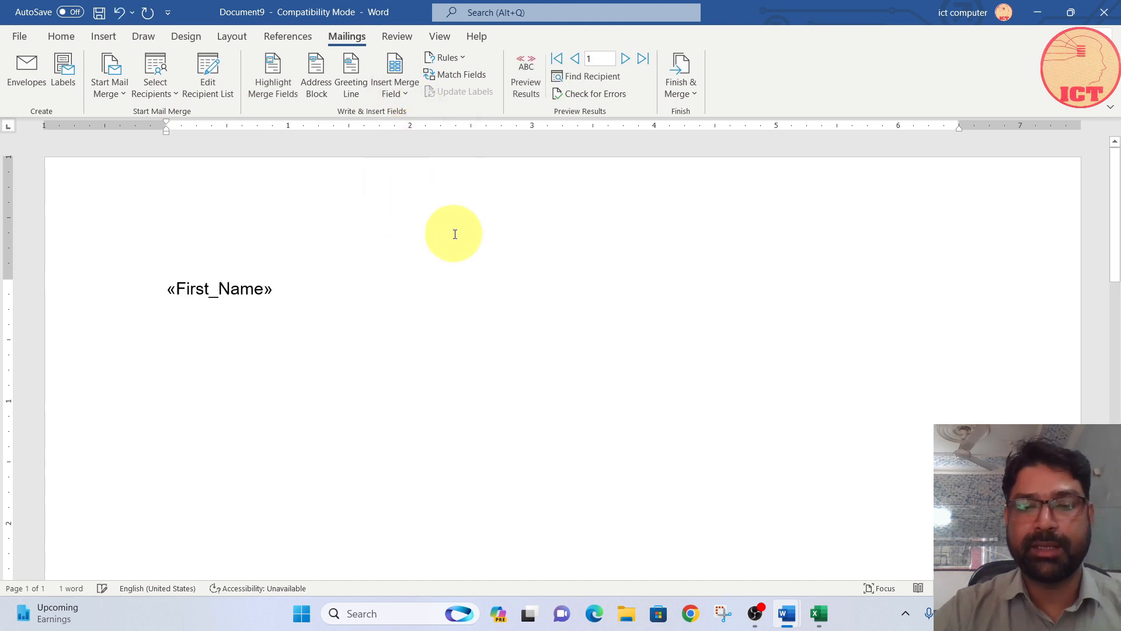
pyautogui.press('Return')
pyautogui.click(403, 87)
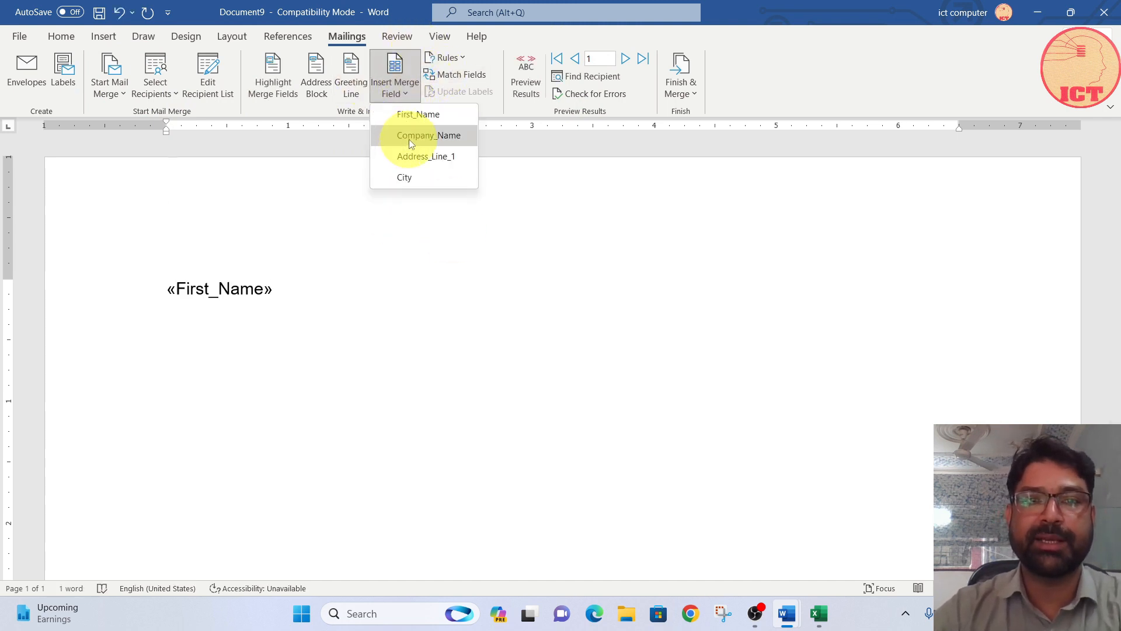
pyautogui.click(417, 133)
pyautogui.press('Return')
pyautogui.click(402, 97)
pyautogui.click(406, 156)
pyautogui.press('Return')
pyautogui.click(398, 101)
pyautogui.click(404, 178)
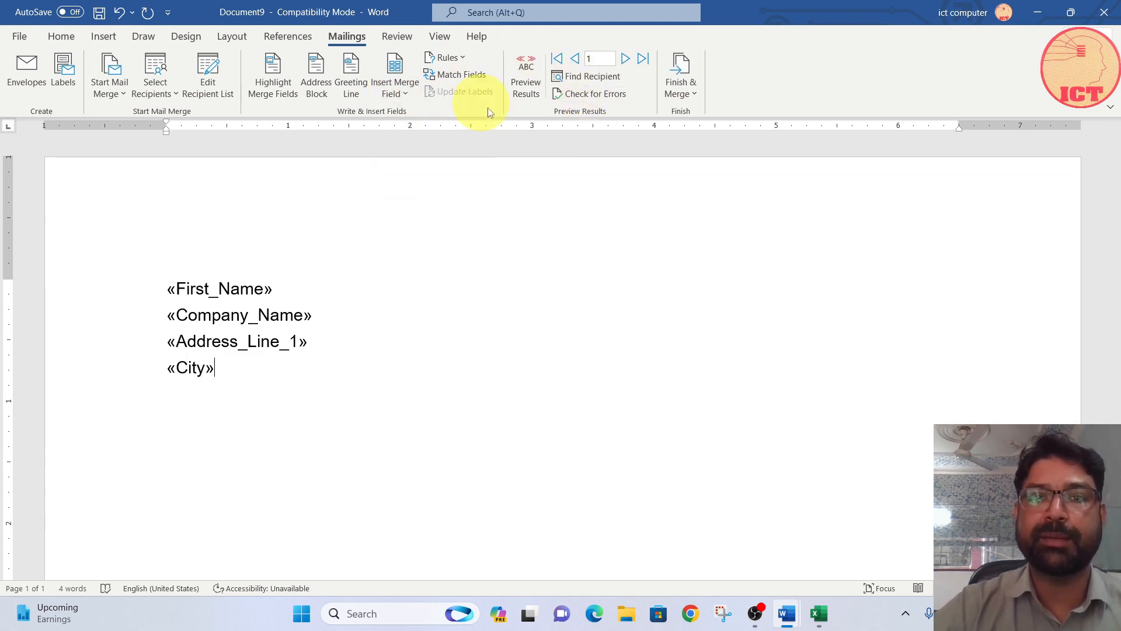
# Step: Preview the letter for recipients 1 to 3 and examine the recipient search and merge error-checking options
pyautogui.click(534, 79)
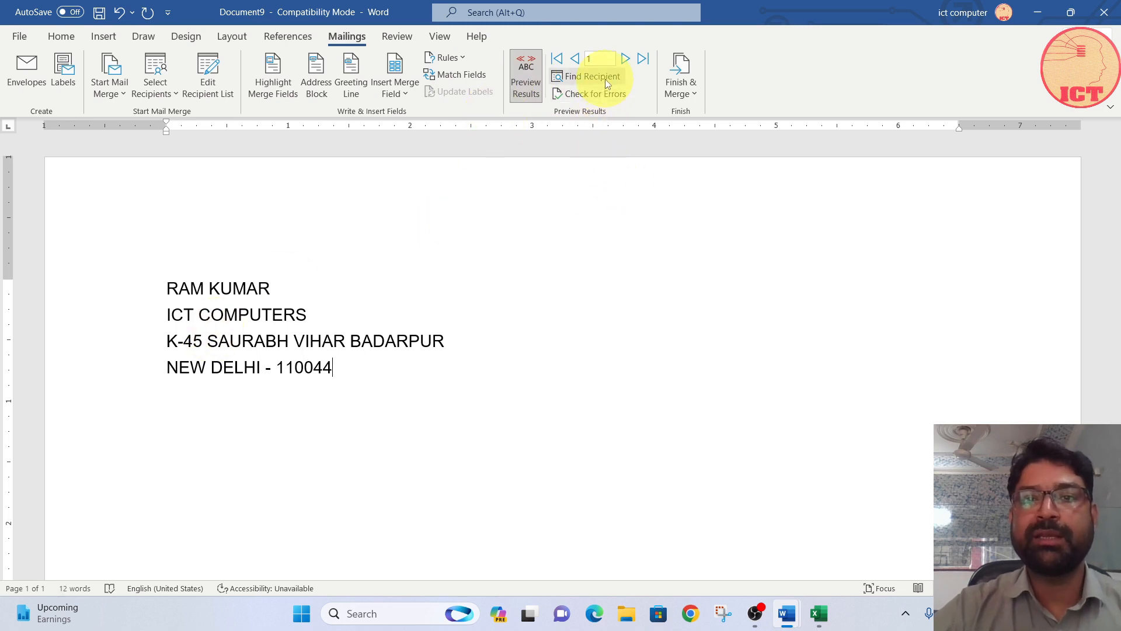
pyautogui.click(590, 78)
pyautogui.click(474, 268)
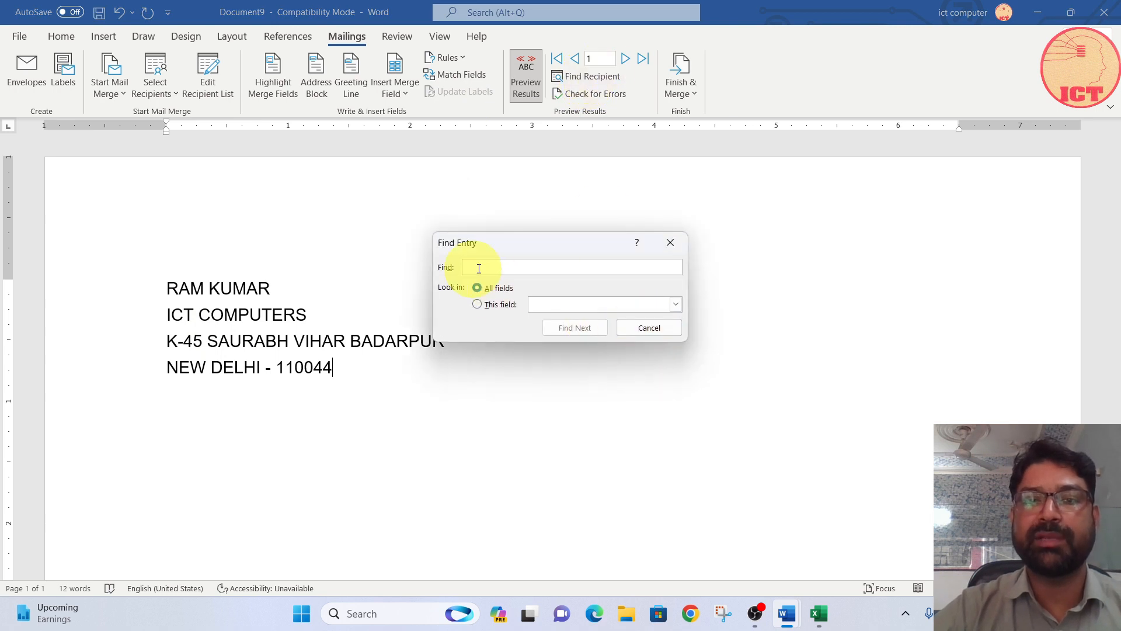
pyautogui.click(640, 329)
pyautogui.click(626, 59)
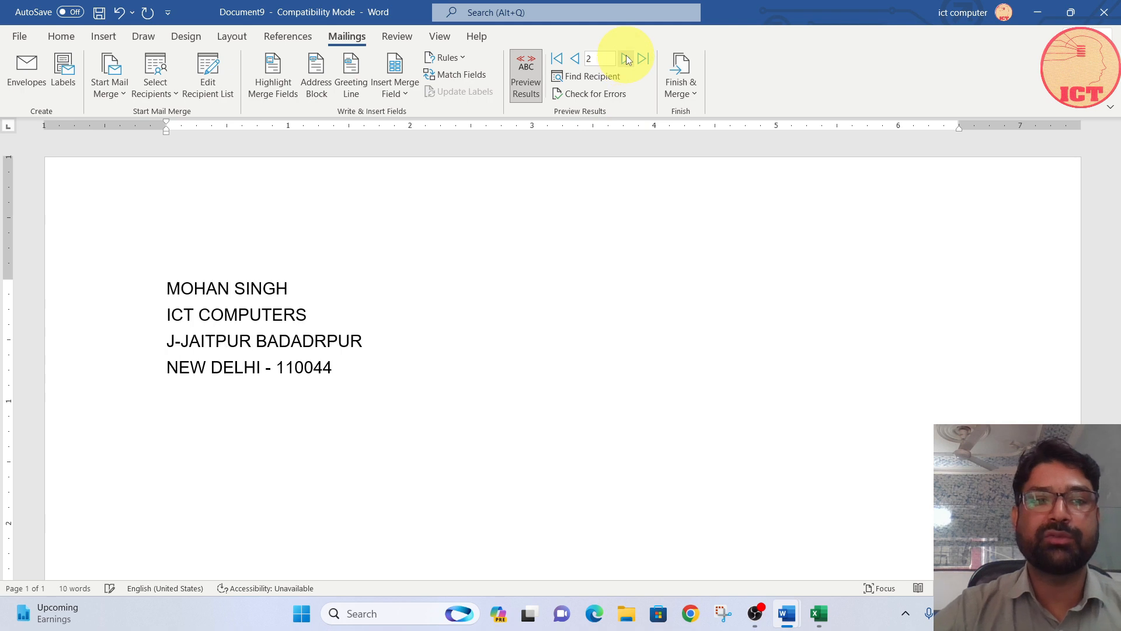
pyautogui.click(626, 59)
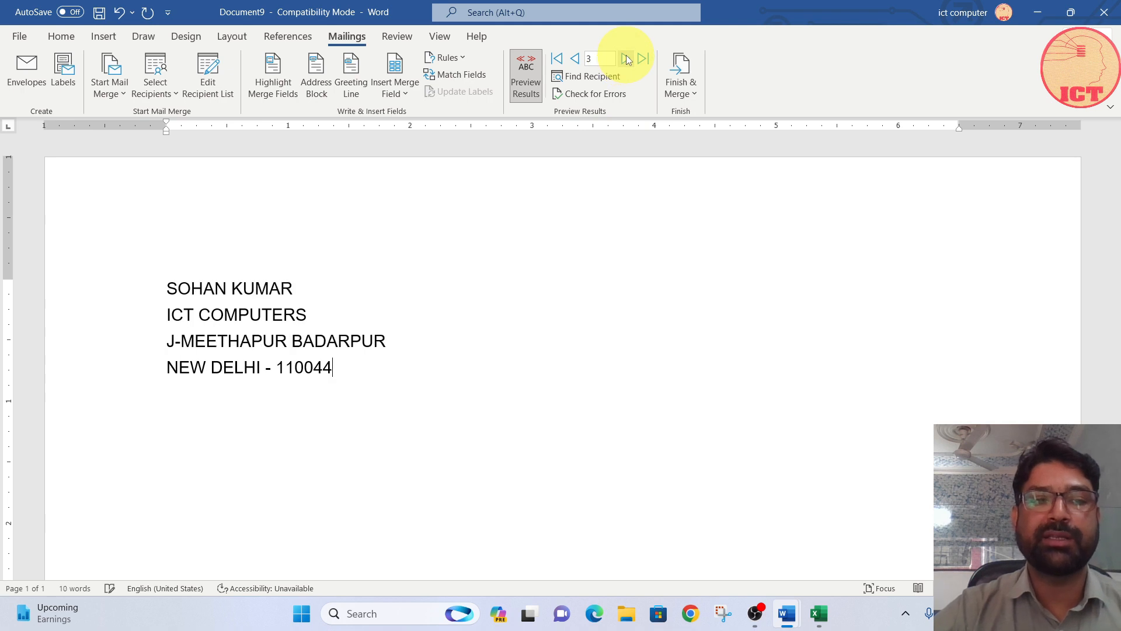
pyautogui.click(577, 59)
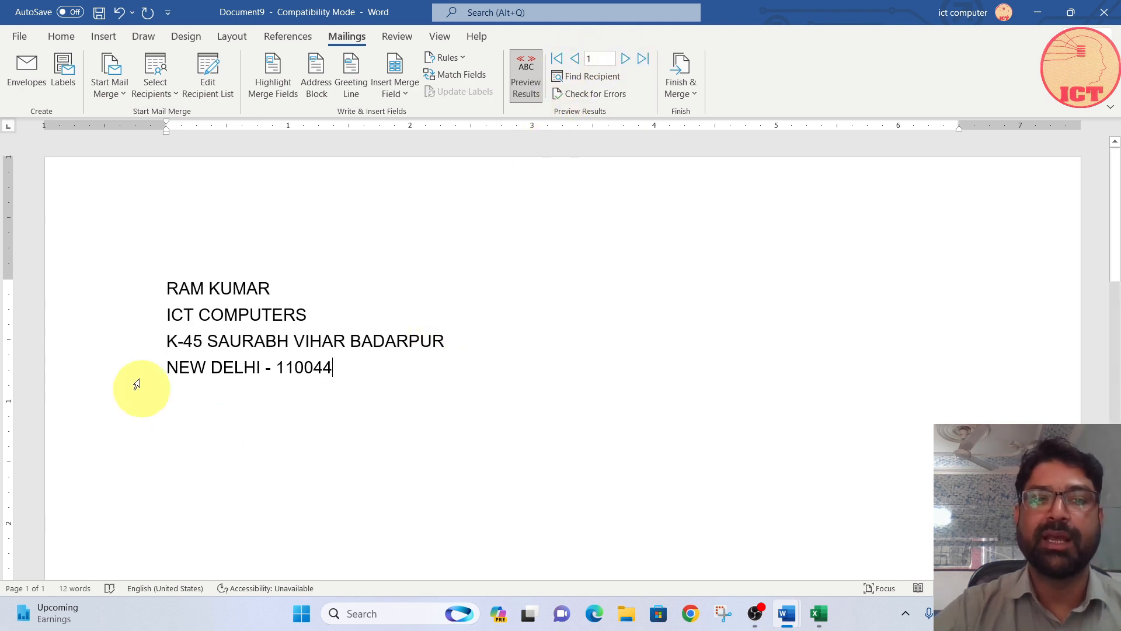
pyautogui.click(583, 95)
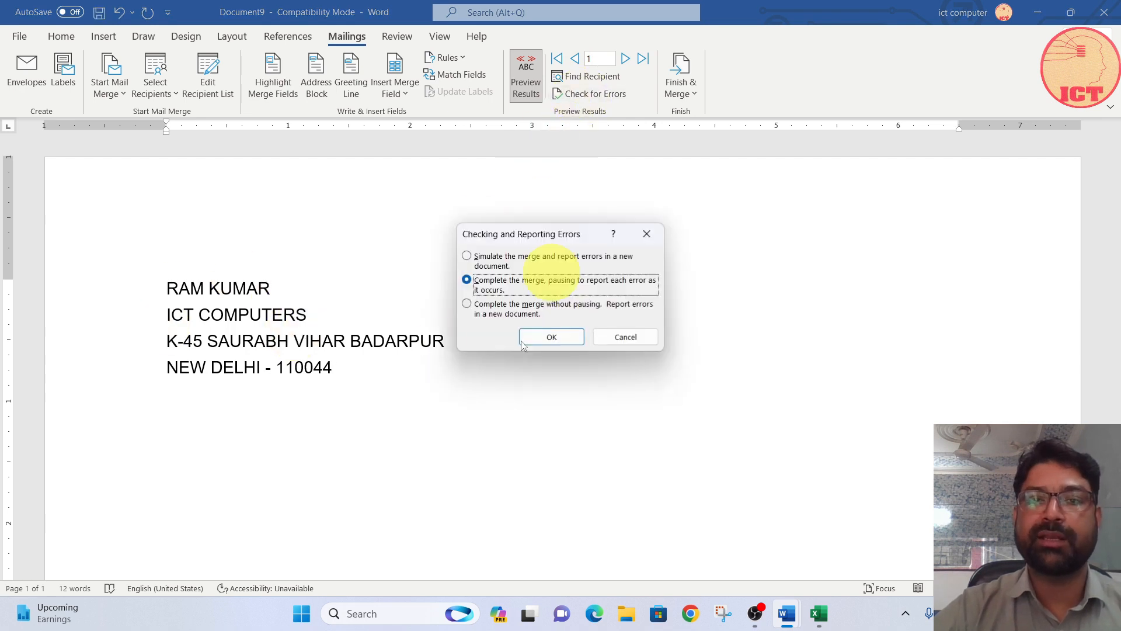
pyautogui.click(624, 342)
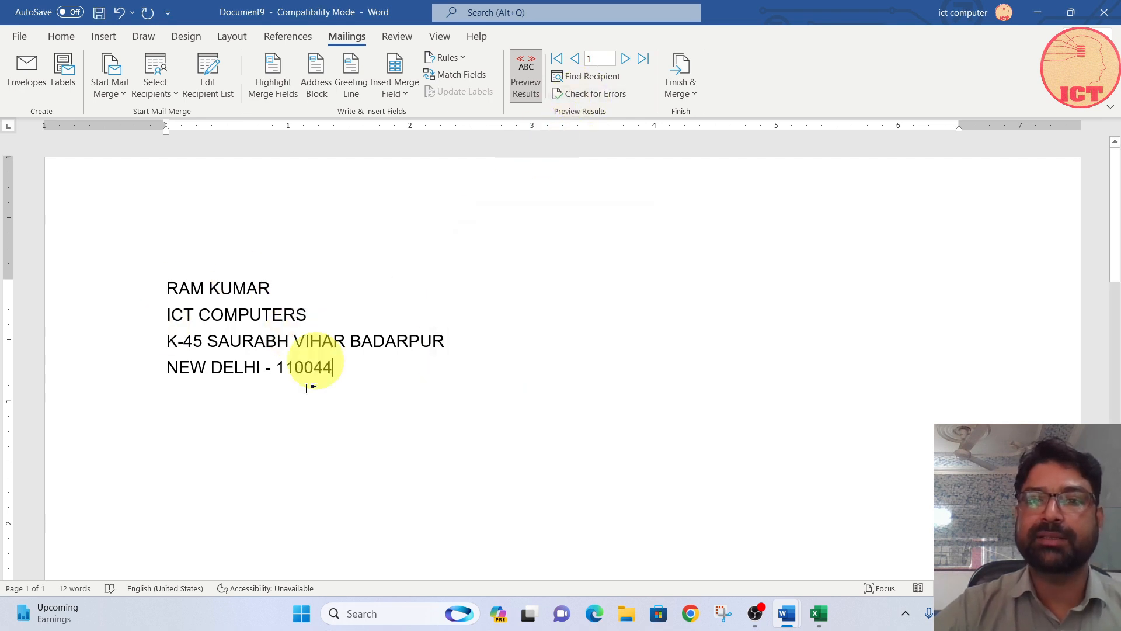
# Step: Merge all records into a new document of individual letters and review the merged pages
pyautogui.click(685, 89)
pyautogui.click(703, 114)
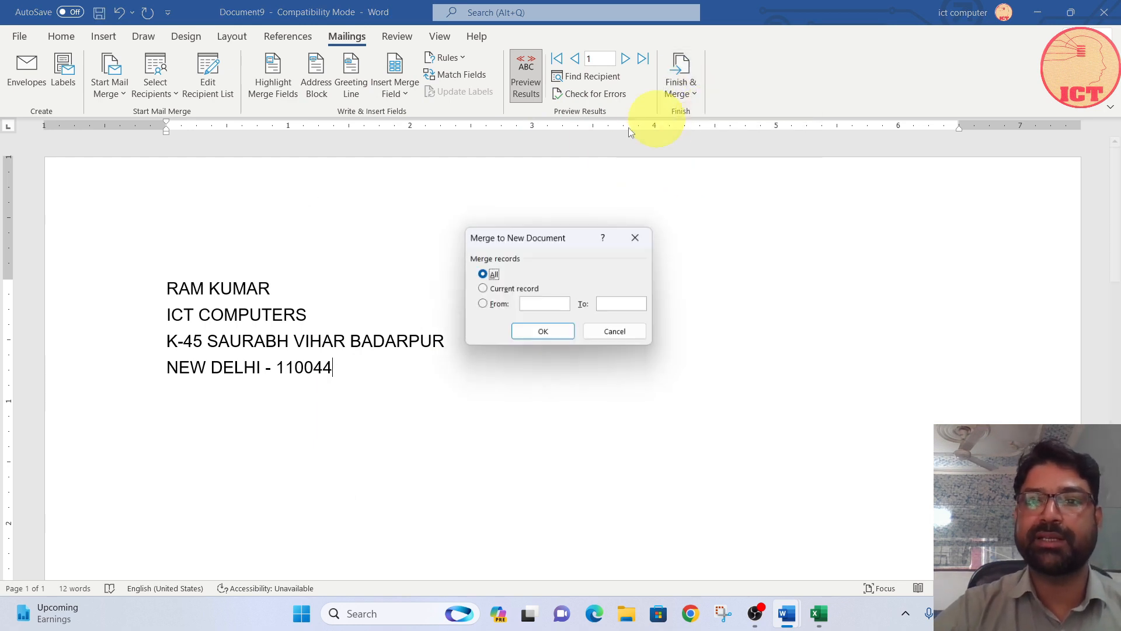
pyautogui.click(549, 331)
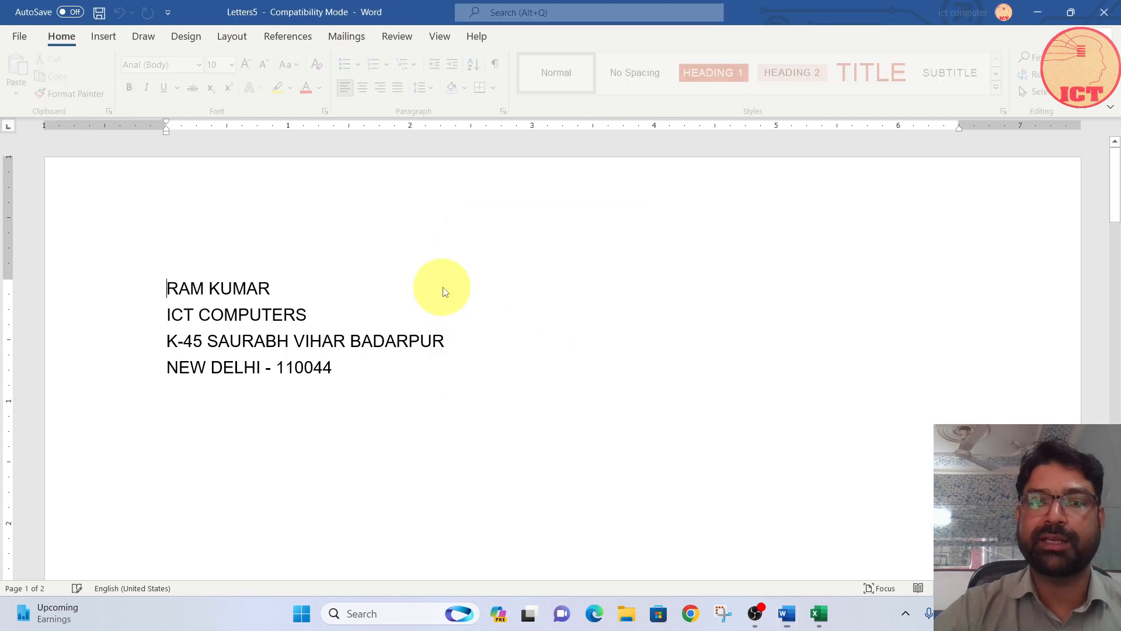
pyautogui.scroll(-10, 442, 289)
pyautogui.scroll(-10, 445, 291)
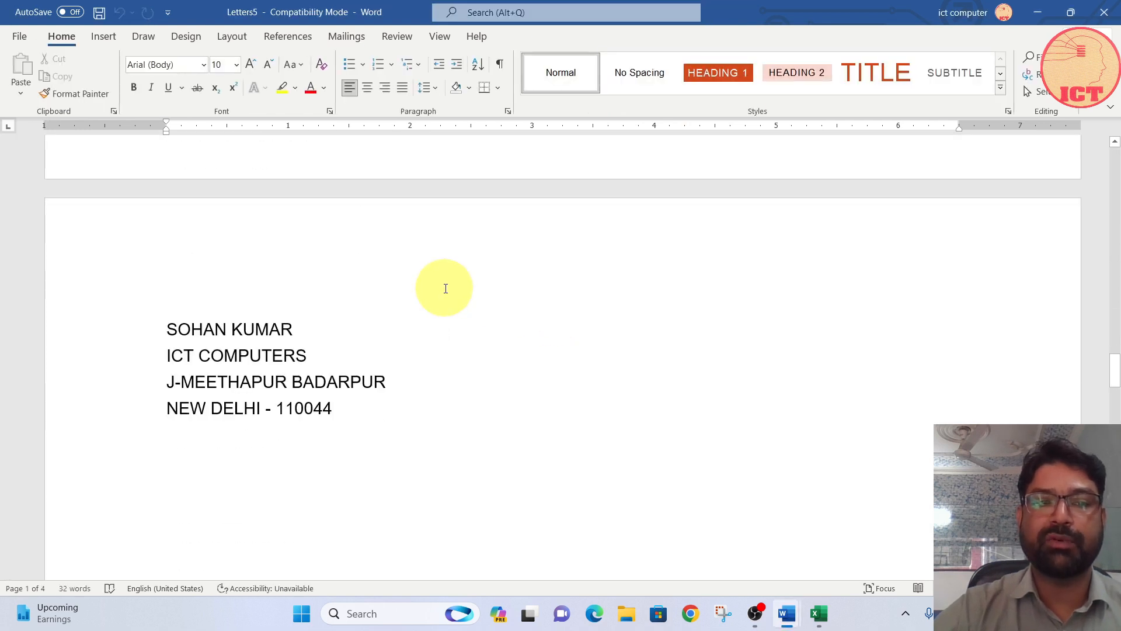
pyautogui.hotkey('ctrl', 'Home')
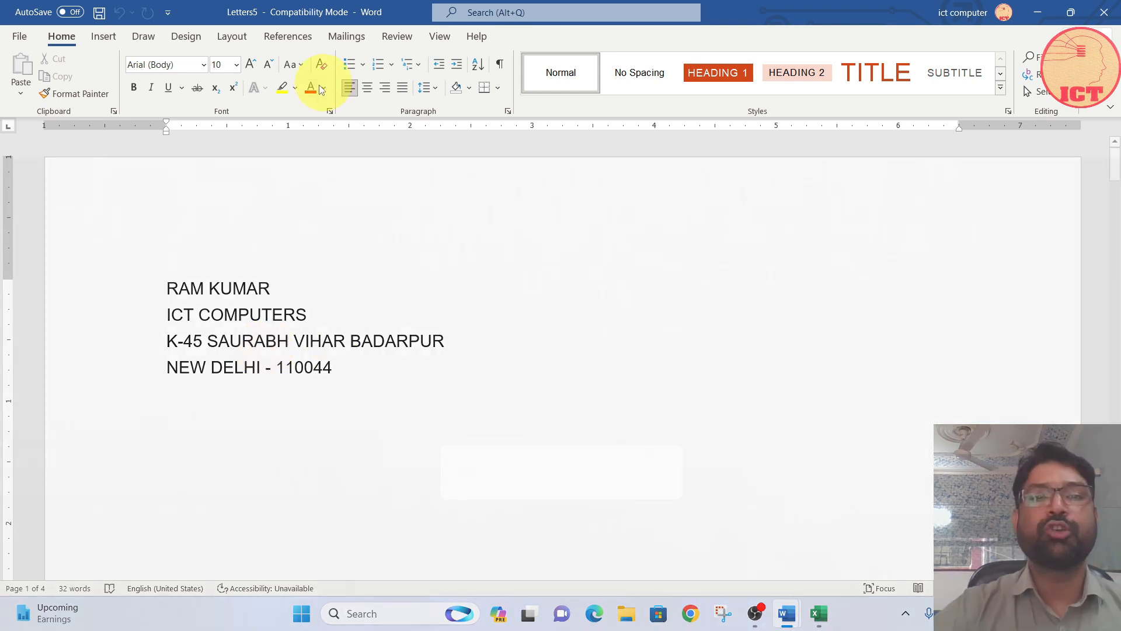
pyautogui.click(345, 36)
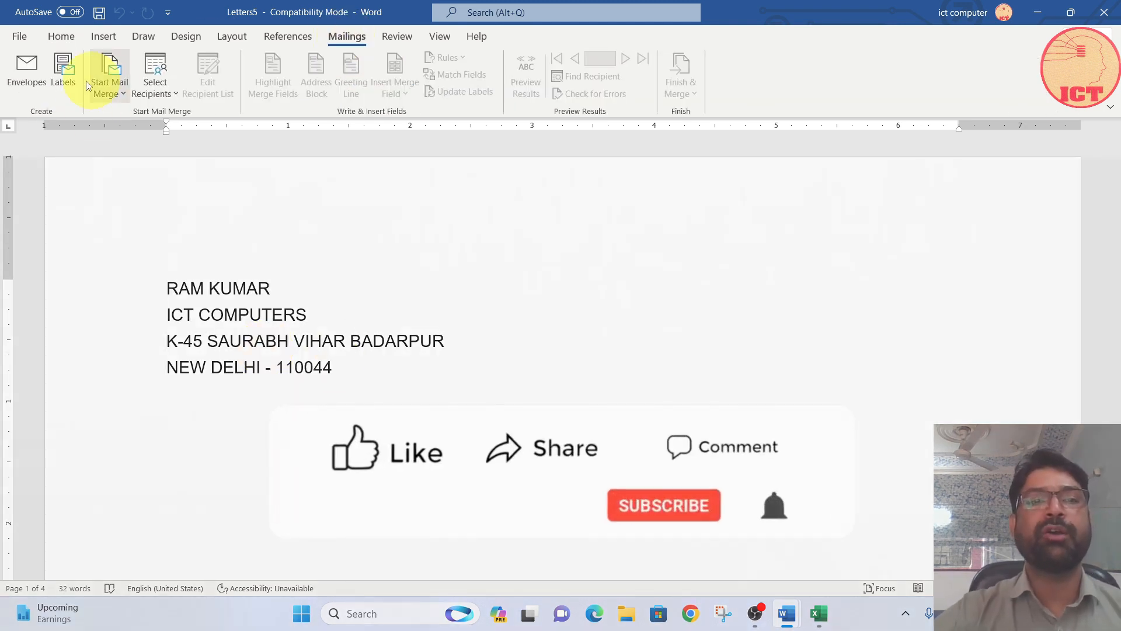